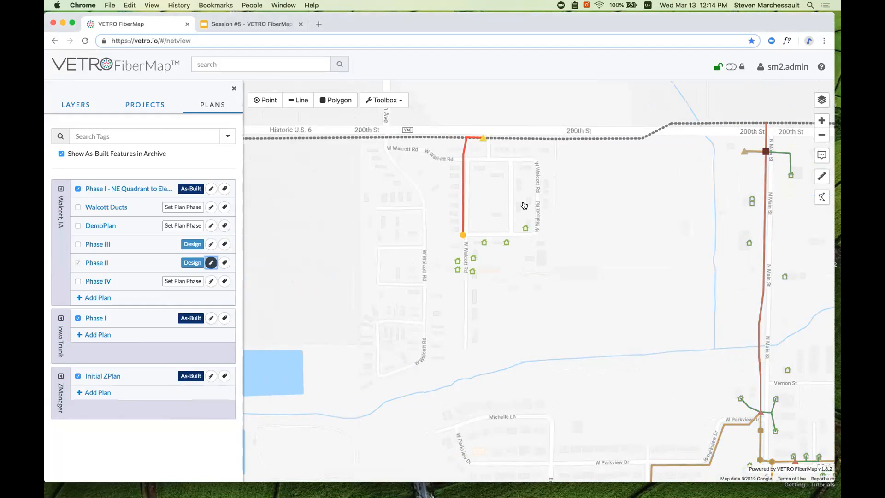
# Start a new point feature in the Phase II plan and set its part type to Cabinet.
pyautogui.scroll(2, 502, 219)
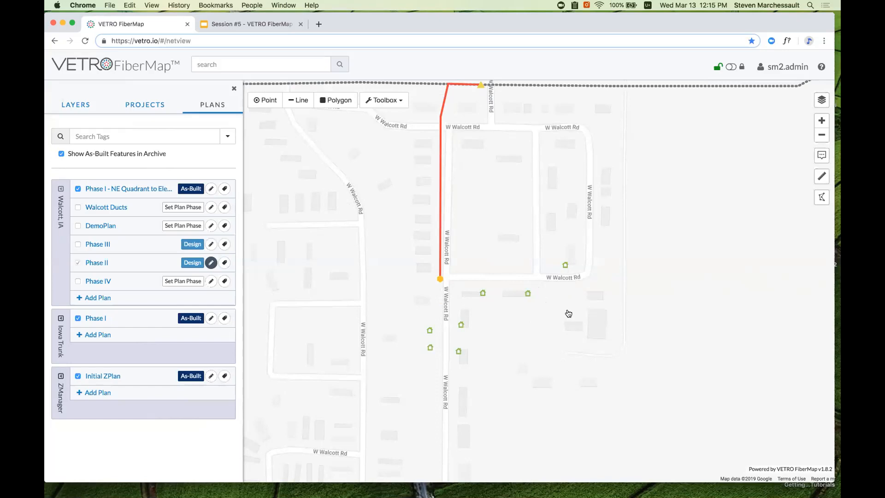
pyautogui.moveTo(568, 314); pyautogui.dragTo(561, 325)
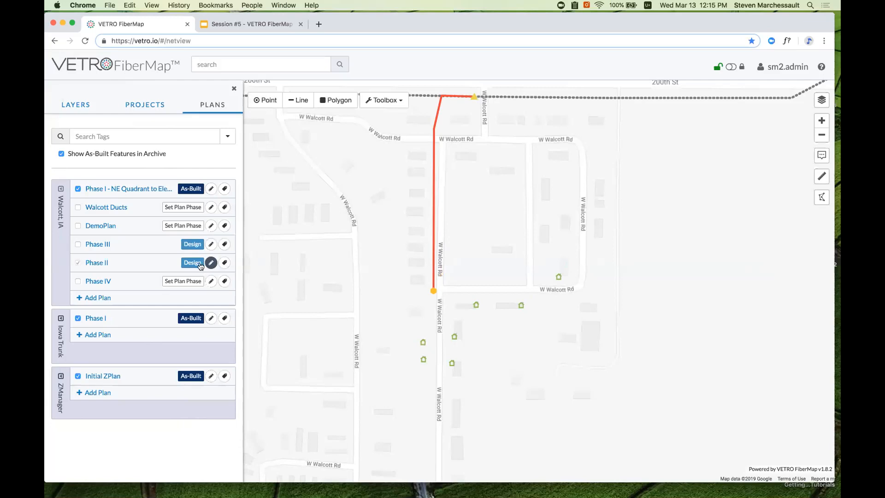
pyautogui.click(256, 100)
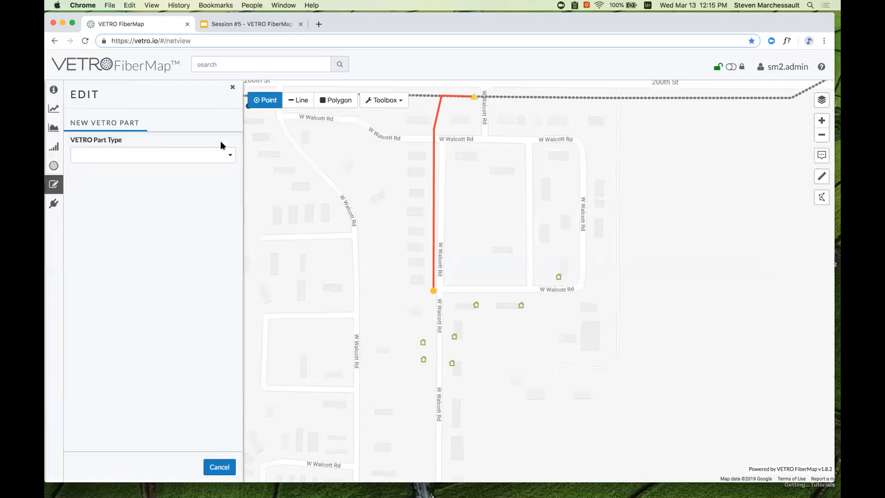
pyautogui.click(213, 159)
pyautogui.click(212, 164)
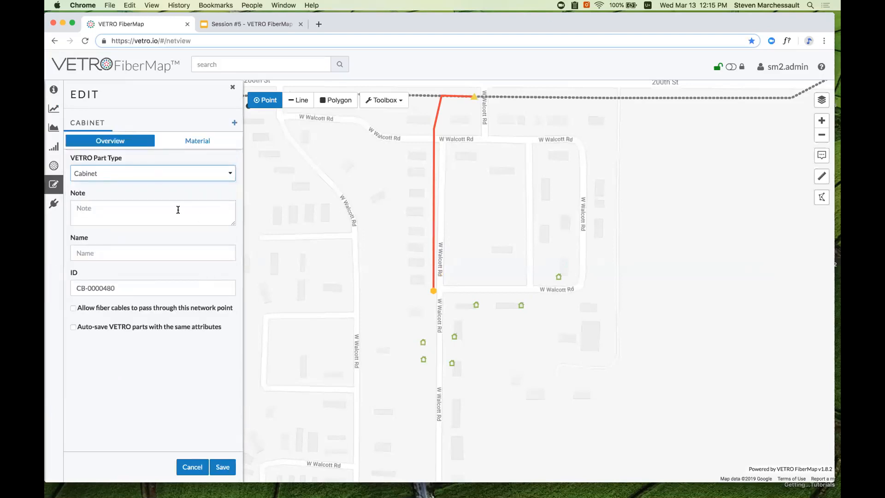
# Add a Patch Panel with 4 ports as equipment in the new cabinet.
pyautogui.click(234, 123)
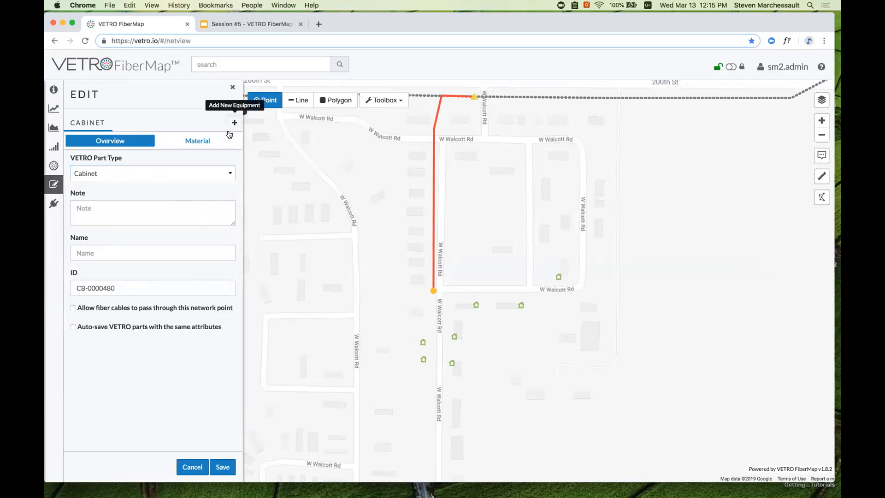
pyautogui.click(159, 123)
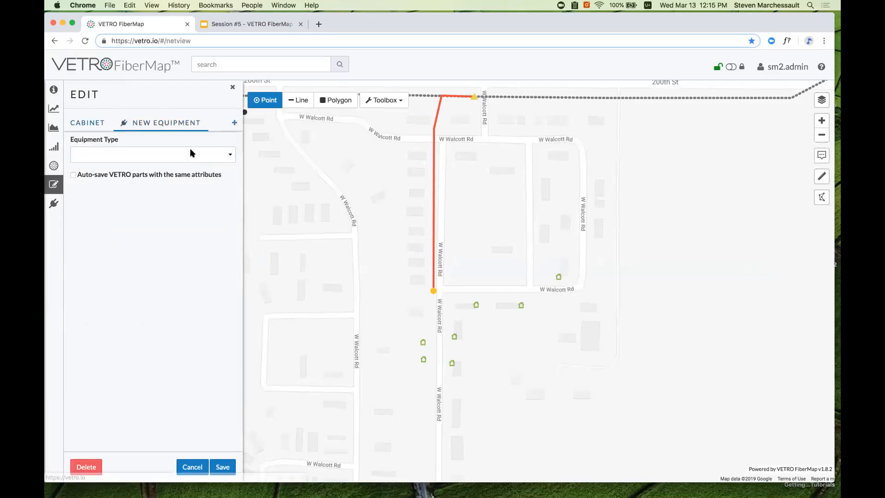
pyautogui.click(191, 155)
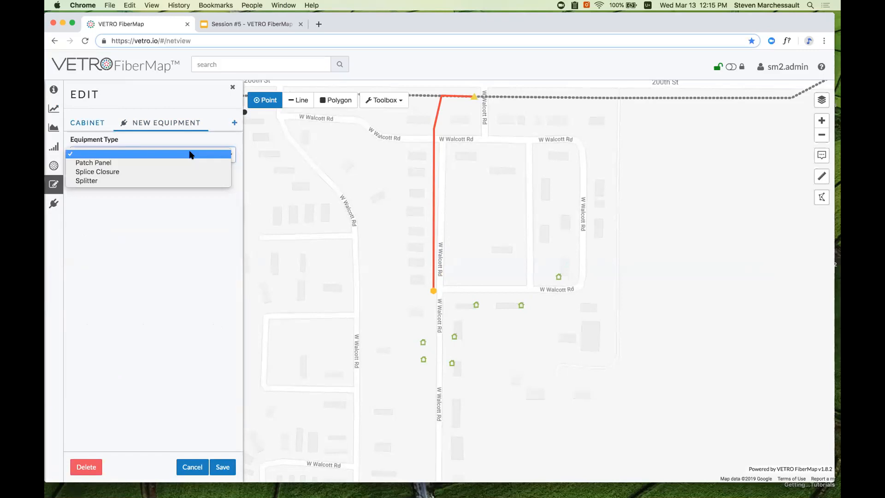
pyautogui.click(189, 162)
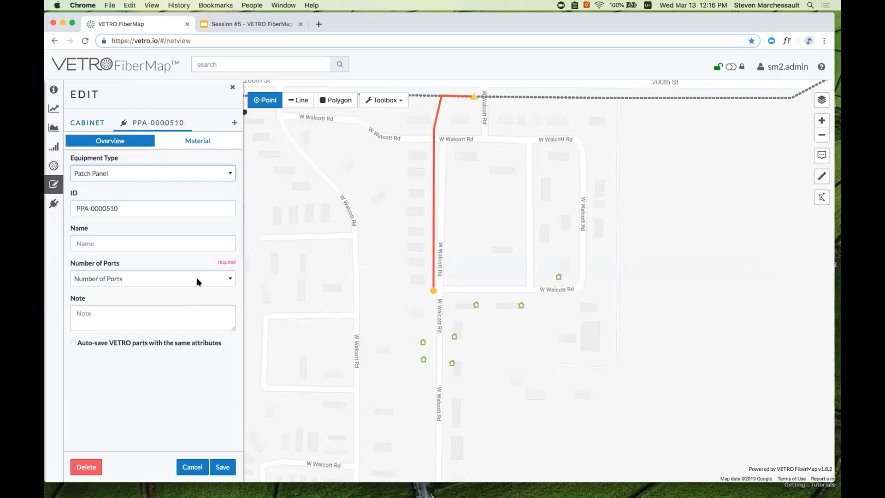
pyautogui.click(197, 276)
pyautogui.click(194, 296)
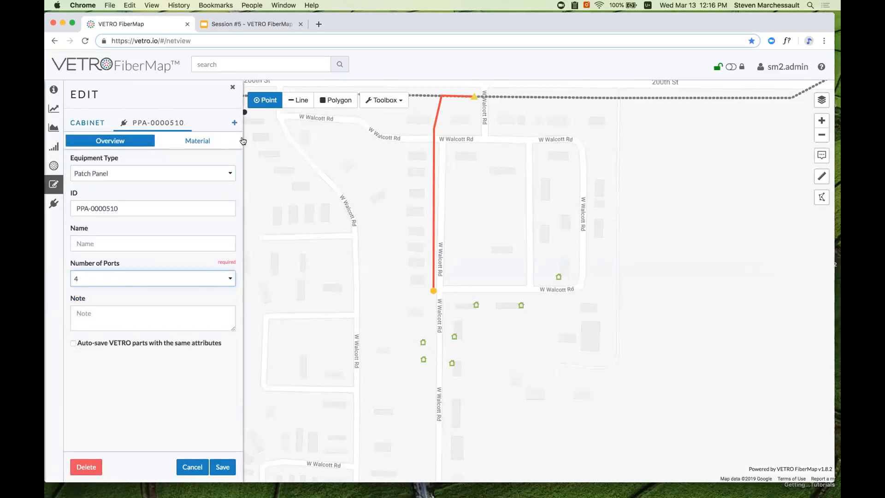
# Add a Splitter with a 1:4 configuration as the cabinet's second piece of equipment.
pyautogui.click(233, 125)
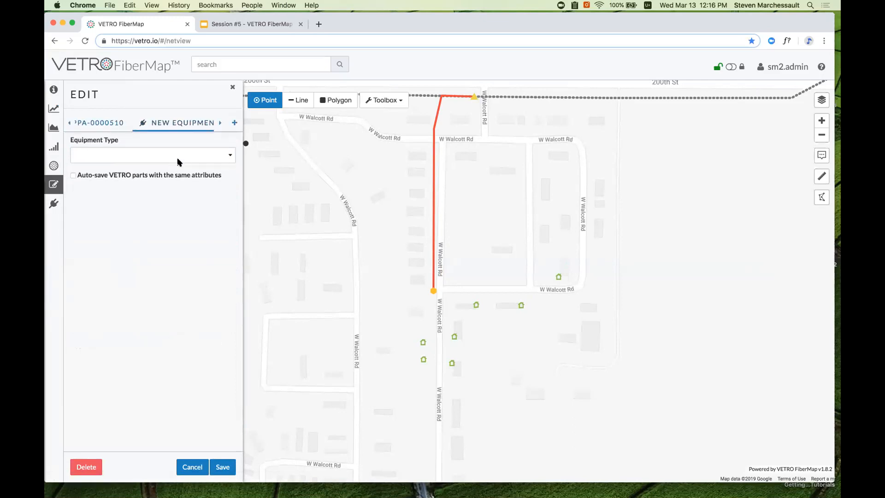
pyautogui.click(178, 159)
pyautogui.press('Return')
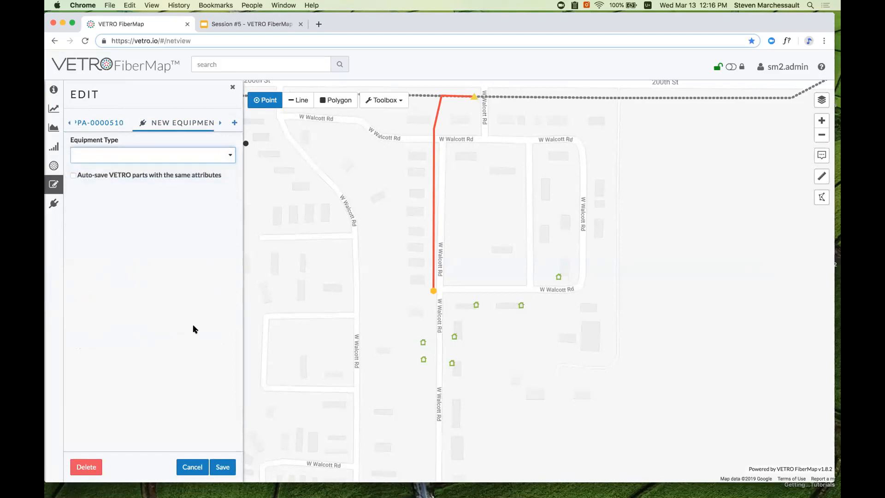
pyautogui.click(175, 251)
pyautogui.click(180, 252)
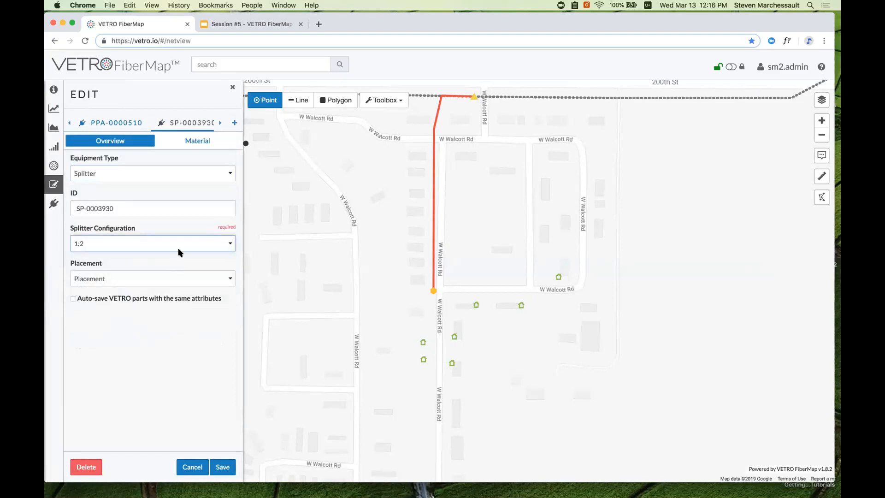
pyautogui.click(179, 252)
pyautogui.click(179, 254)
# Return to the cabinet's own attributes and enable auto-saving of parts with the same attributes.
pyautogui.click(70, 124)
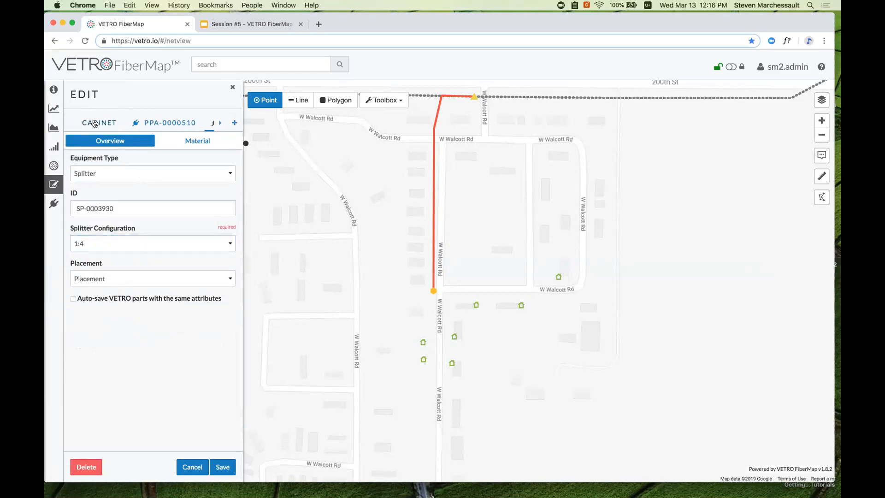
pyautogui.click(95, 122)
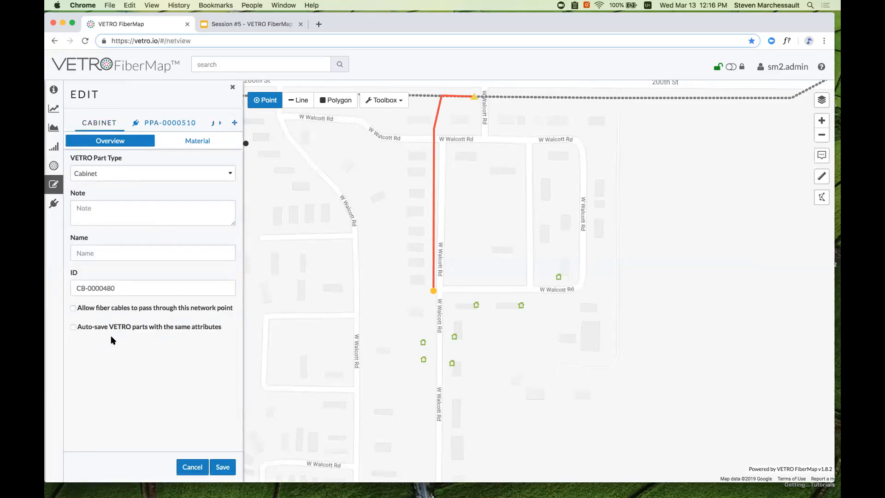
pyautogui.click(479, 256)
pyautogui.click(107, 328)
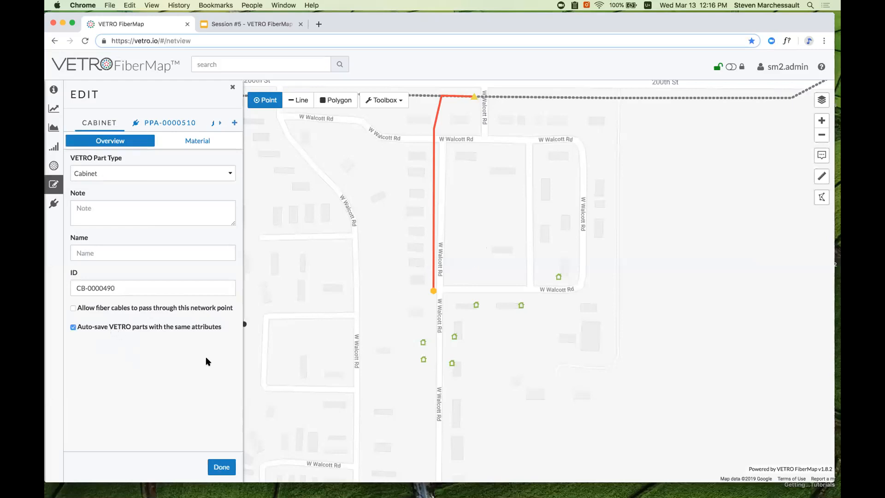
# Place one cabinet south of W Walcott Rd near the homes and another midway along the vertical red cable, then finish placement.
pyautogui.scroll(2, 481, 312)
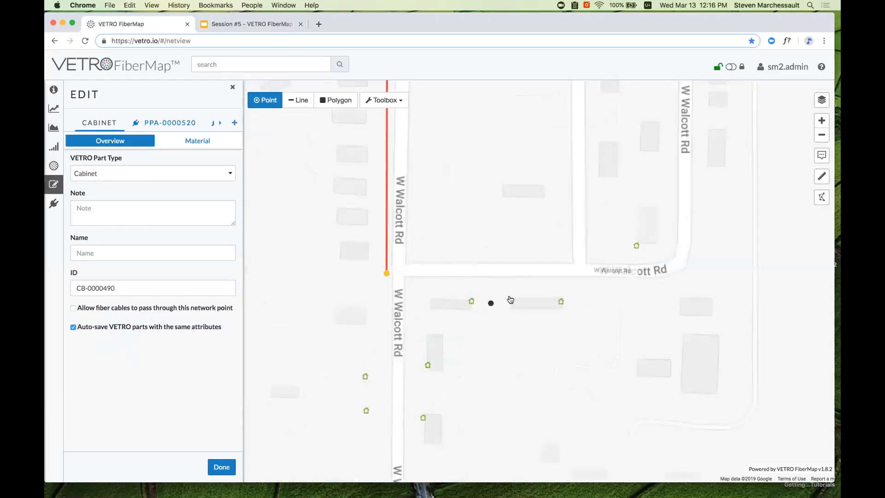
pyautogui.moveTo(509, 273); pyautogui.dragTo(509, 294)
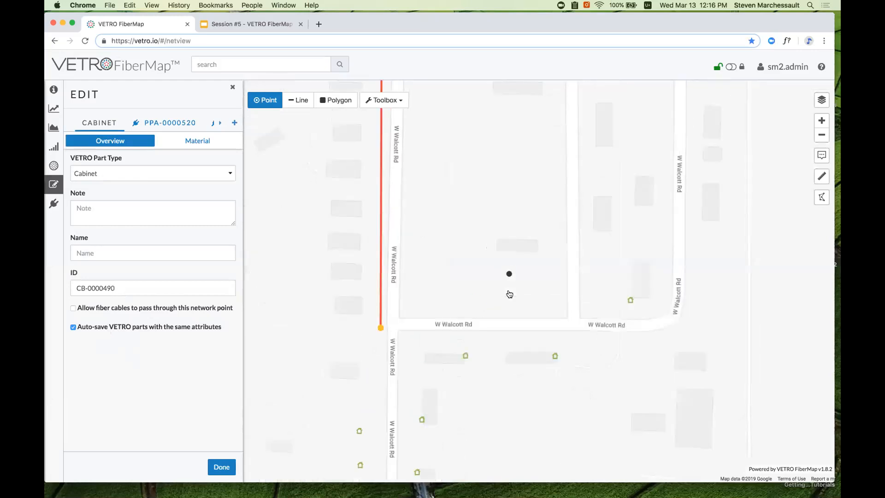
pyautogui.scroll(-2, 492, 286)
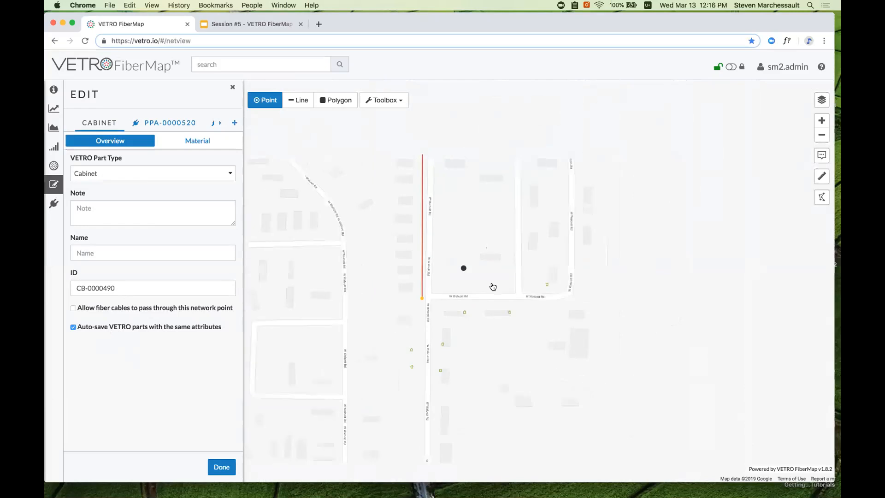
pyautogui.click(504, 303)
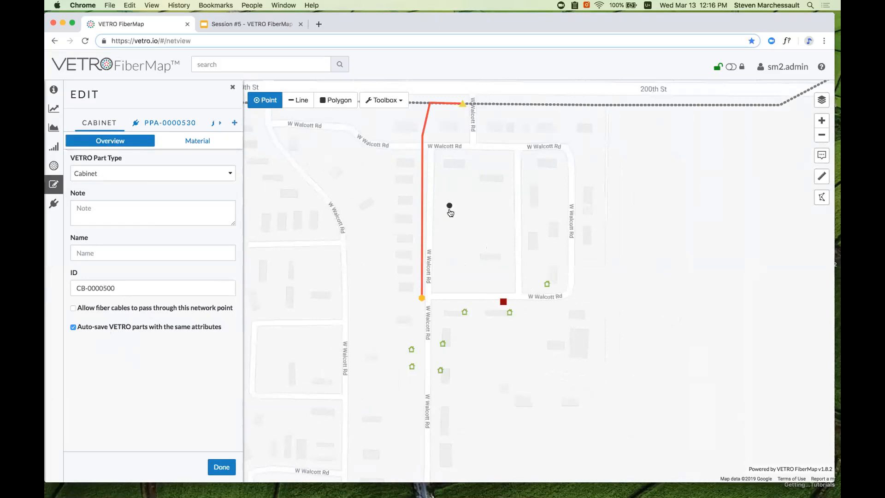
pyautogui.click(422, 190)
pyautogui.click(228, 468)
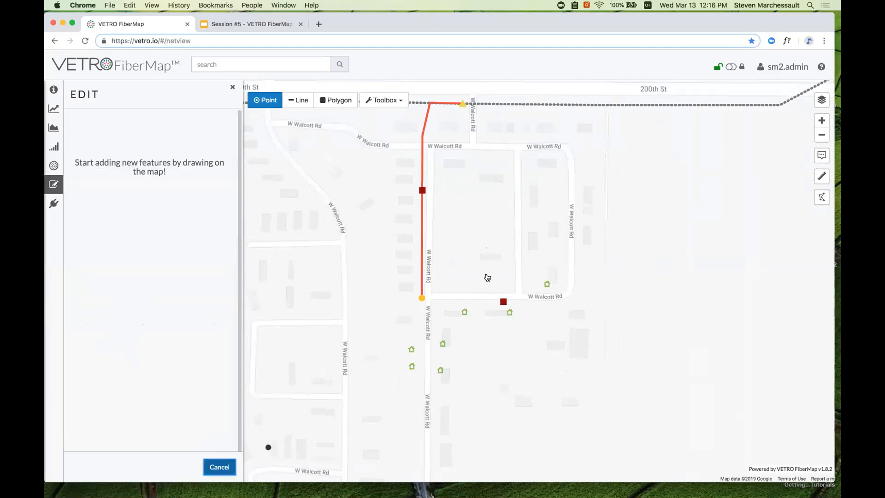
# Start another point feature and set its part type to FAT.
pyautogui.moveTo(483, 236); pyautogui.dragTo(458, 186)
pyautogui.click(264, 101)
pyautogui.click(264, 101)
pyautogui.click(205, 156)
pyautogui.click(200, 180)
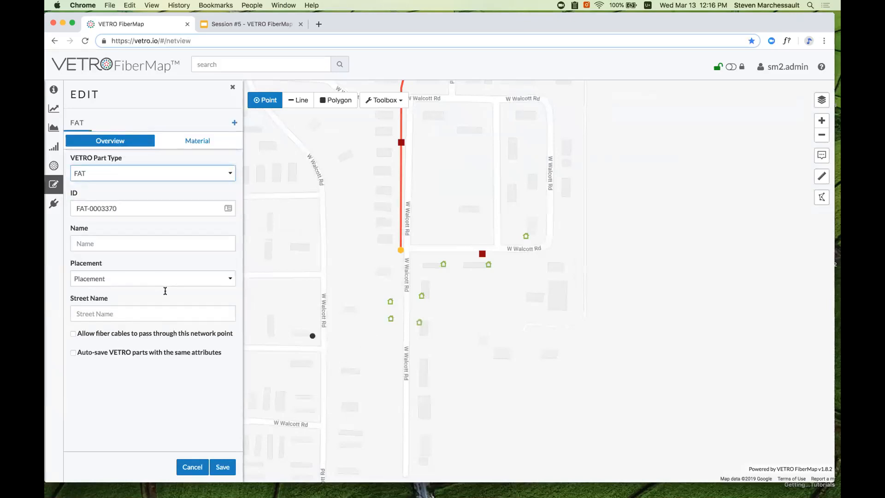
# Add a Splitter with a 1:4 configuration as equipment in the new FAT.
pyautogui.click(232, 128)
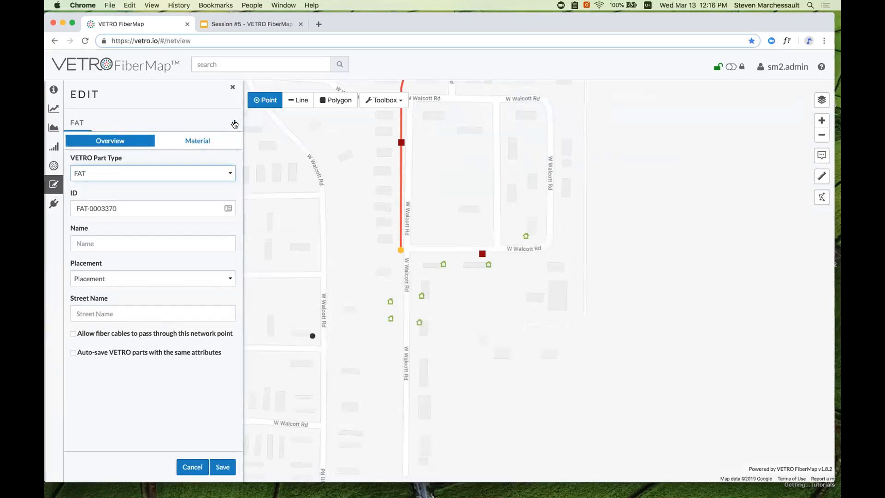
pyautogui.click(150, 129)
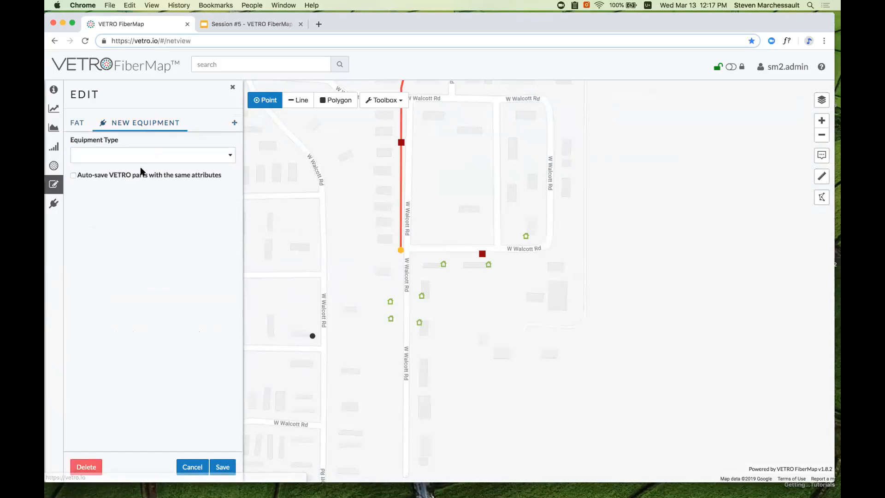
pyautogui.click(152, 155)
pyautogui.click(153, 162)
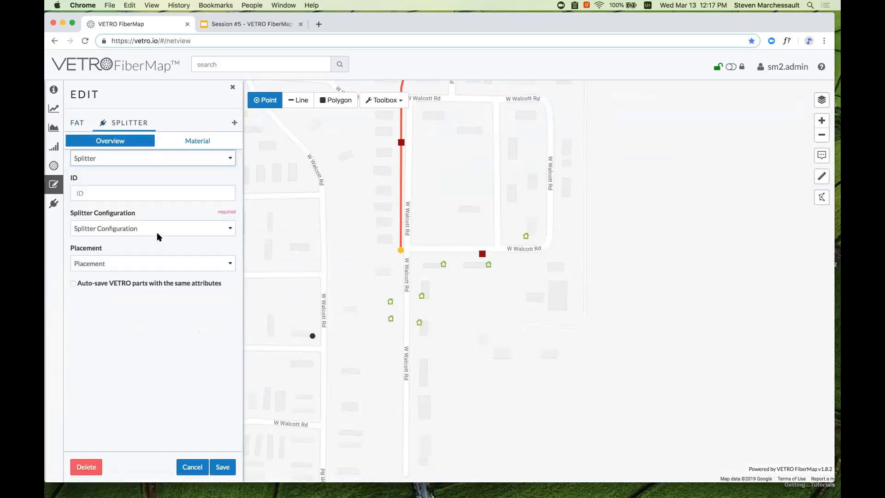
pyautogui.click(162, 242)
pyautogui.click(164, 246)
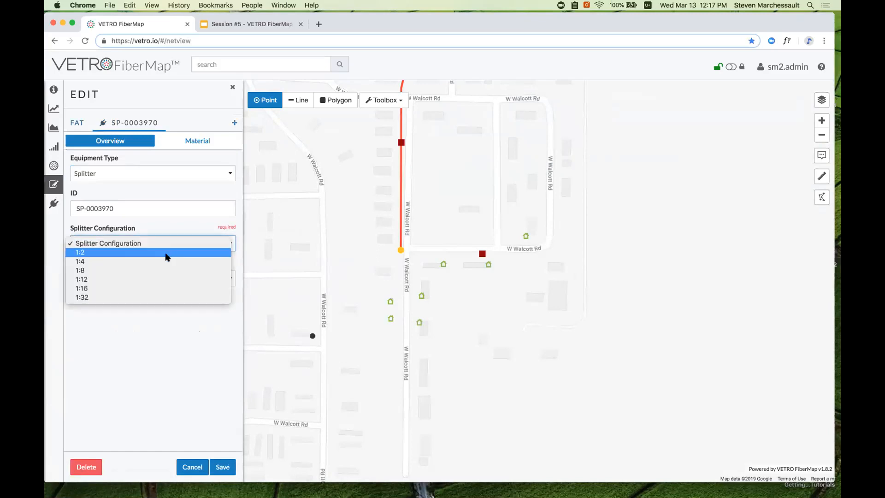
pyautogui.click(167, 259)
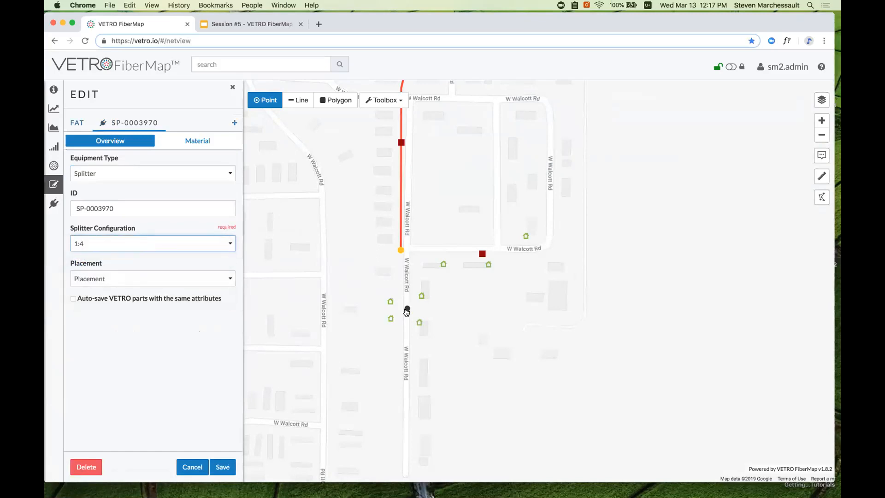
# Place the FAT on W Walcott Rd among the four southern homes, shift it into line with the red cable, and save it.
pyautogui.scroll(2, 405, 312)
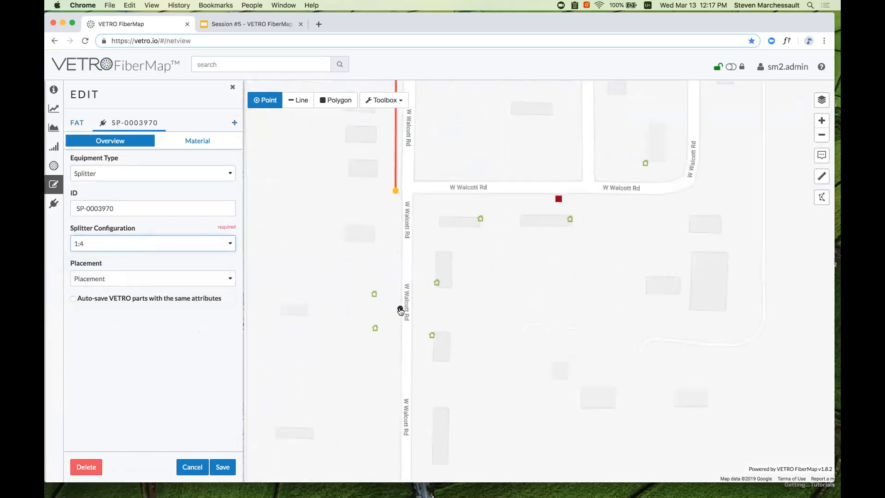
pyautogui.click(400, 311)
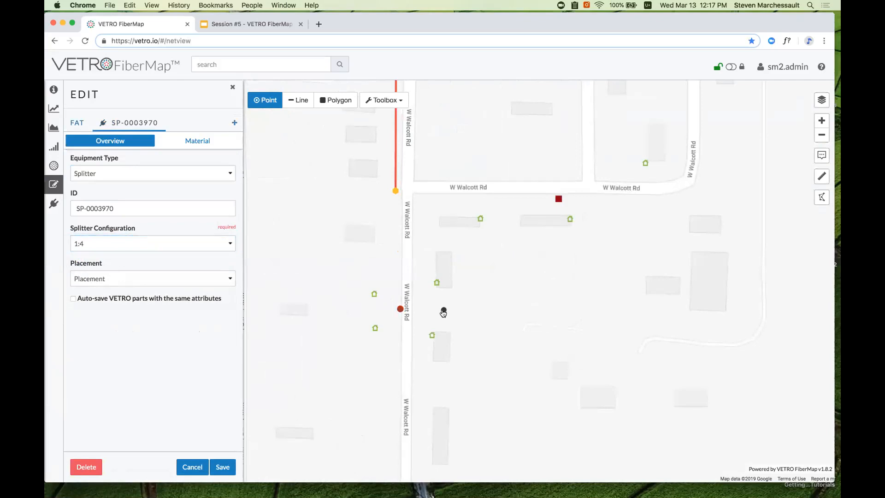
pyautogui.click(400, 308)
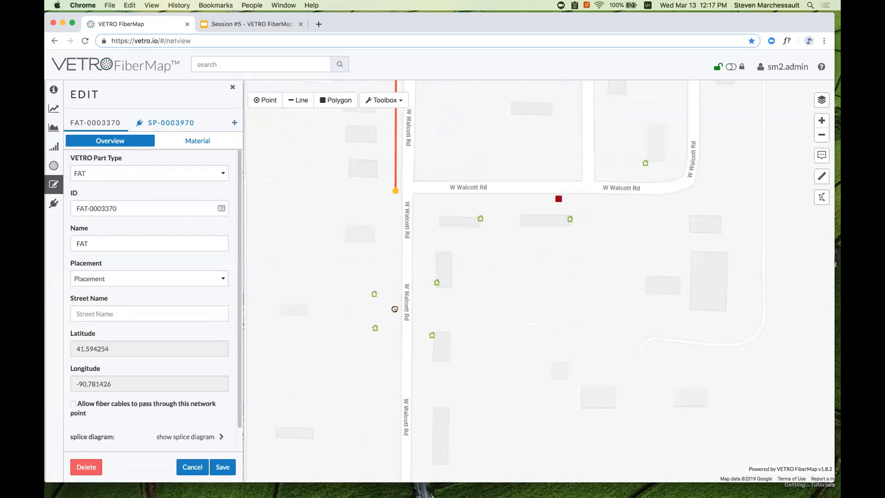
pyautogui.click(192, 467)
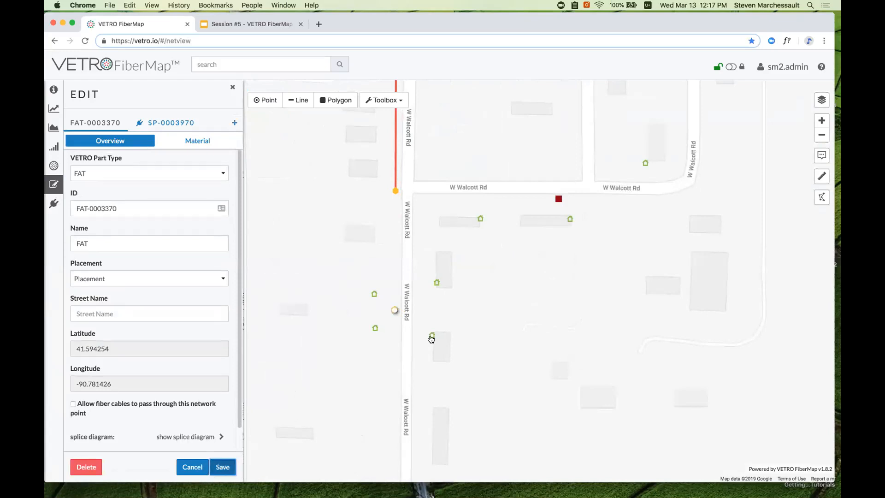
# Start a new line feature of type Lateral with fiber capacity 12, and turn on auto-saving of parts with the same attributes.
pyautogui.scroll(-2, 471, 290)
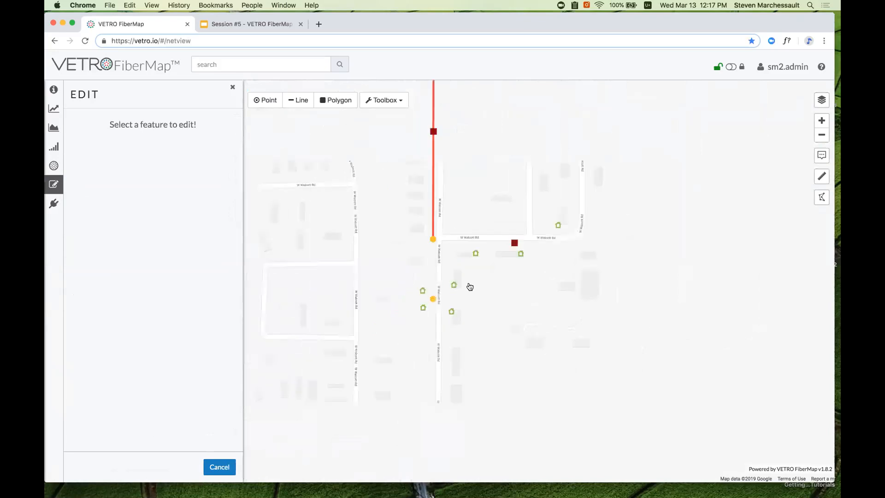
pyautogui.moveTo(564, 202); pyautogui.dragTo(539, 247)
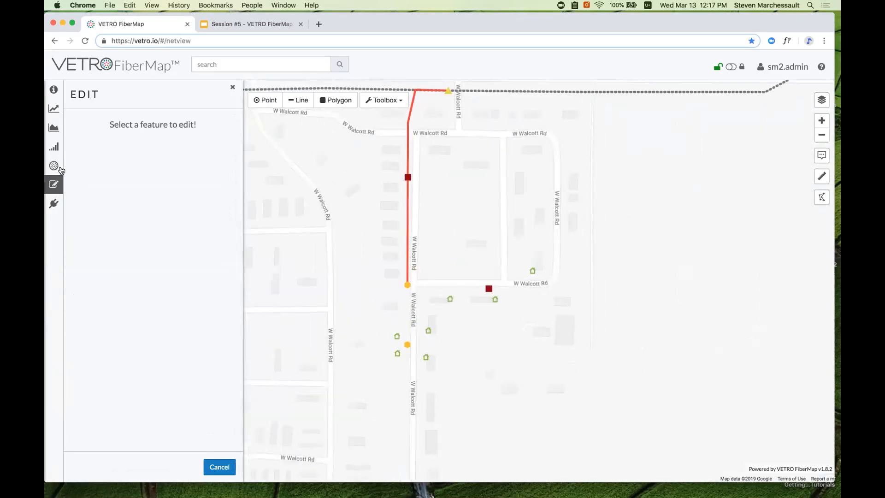
pyautogui.click(291, 99)
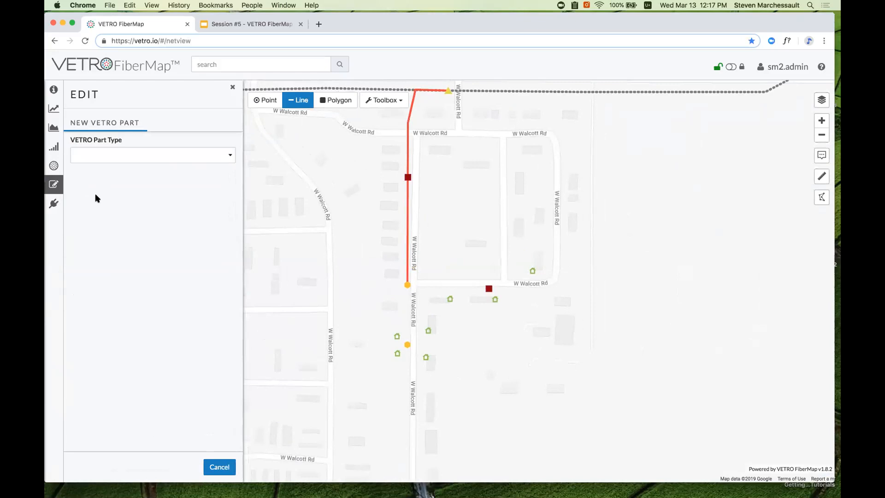
pyautogui.click(132, 154)
pyautogui.click(130, 191)
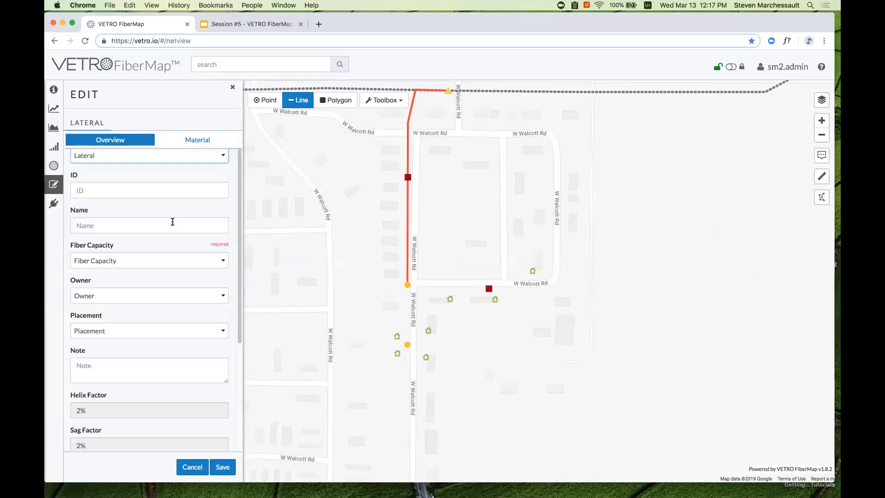
pyautogui.click(188, 273)
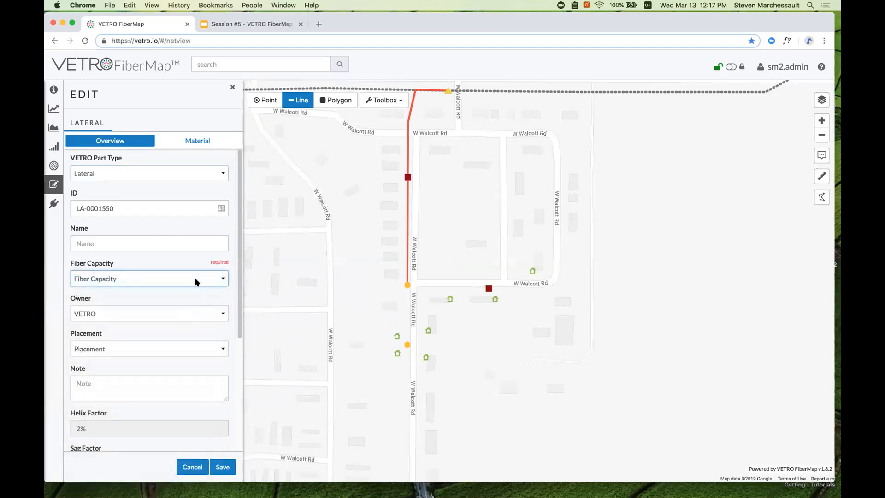
pyautogui.click(193, 279)
pyautogui.click(190, 332)
pyautogui.scroll(2, 411, 309)
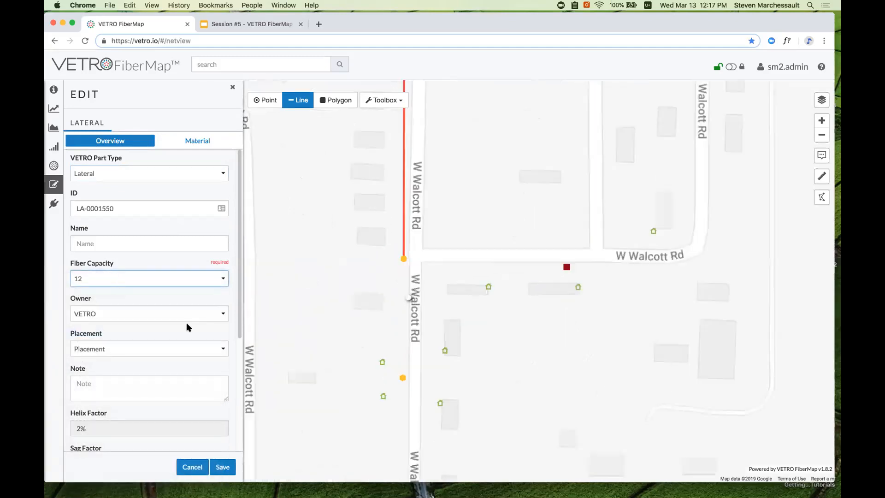
pyautogui.scroll(-4, 186, 326)
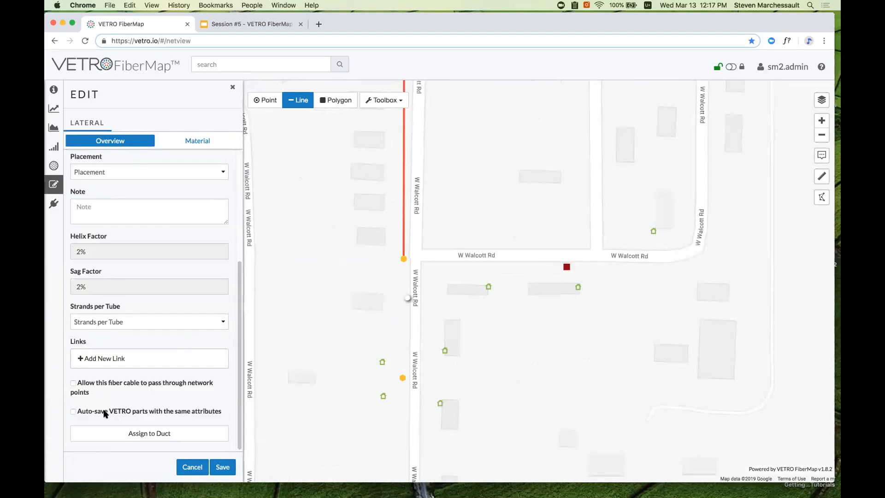
pyautogui.click(105, 411)
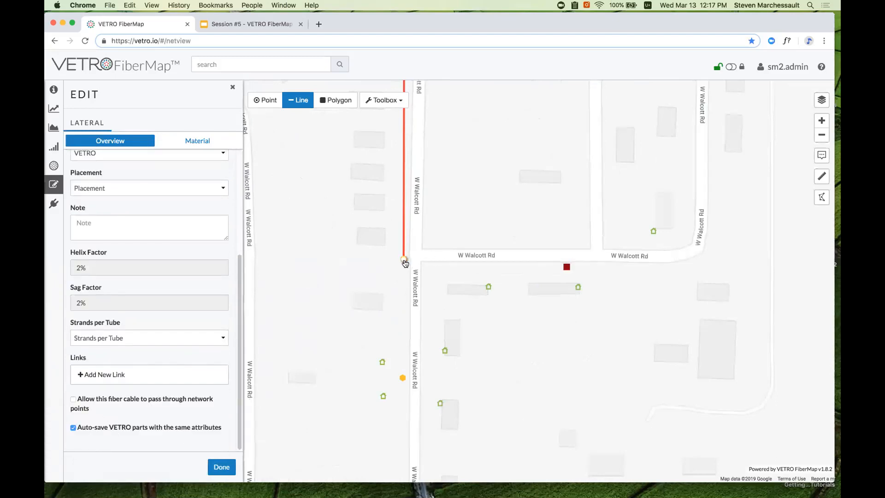
# Draw two laterals from the FAT at the red cable's south end, one to the eastern cabinet and one to the southern FAT, and finish.
pyautogui.click(435, 272)
pyautogui.click(567, 267)
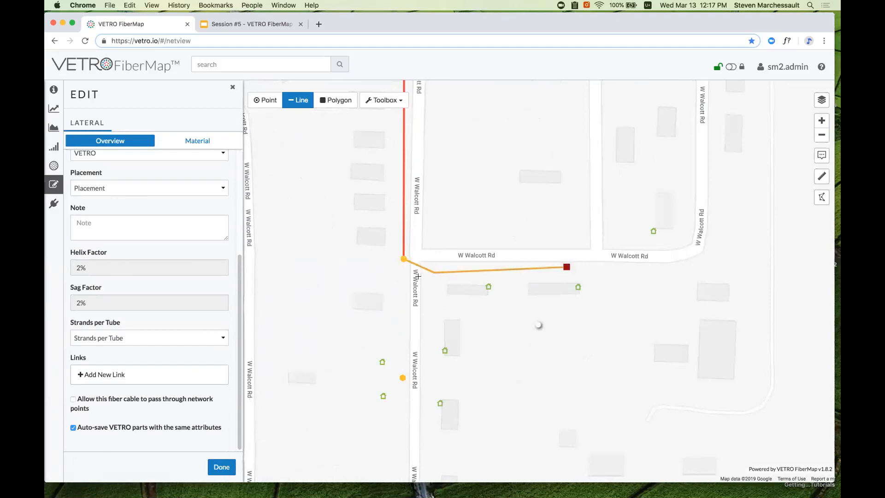
pyautogui.click(403, 259)
pyautogui.click(403, 379)
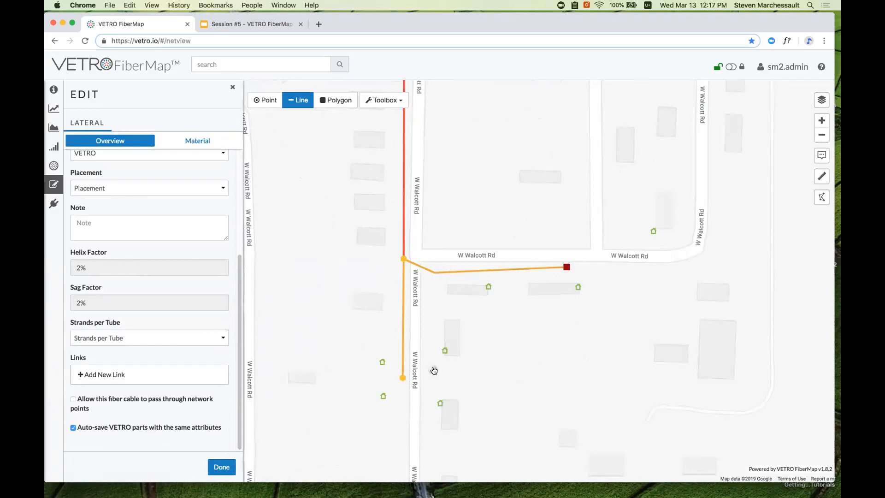
pyautogui.moveTo(436, 341); pyautogui.dragTo(400, 354)
pyautogui.click(216, 472)
# Start another line feature of type Drop with fiber capacity 1 and auto-saving of parts with the same attributes turned on.
pyautogui.click(300, 101)
pyautogui.click(299, 101)
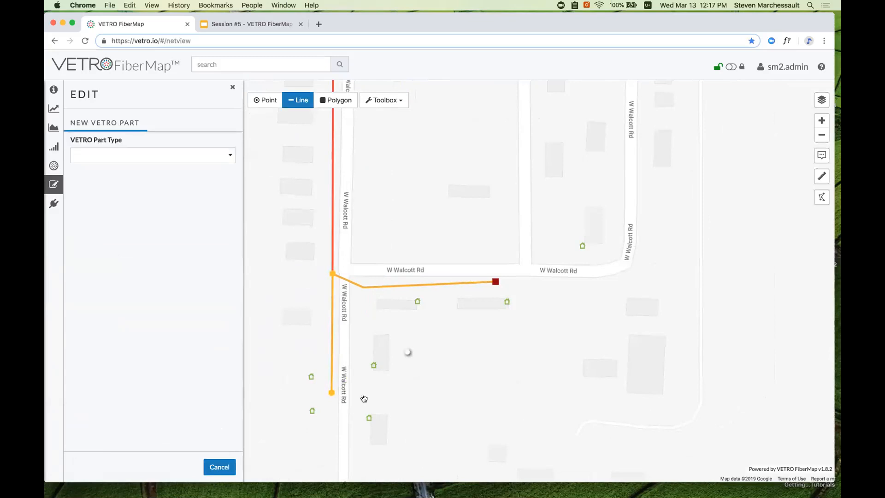
pyautogui.click(218, 154)
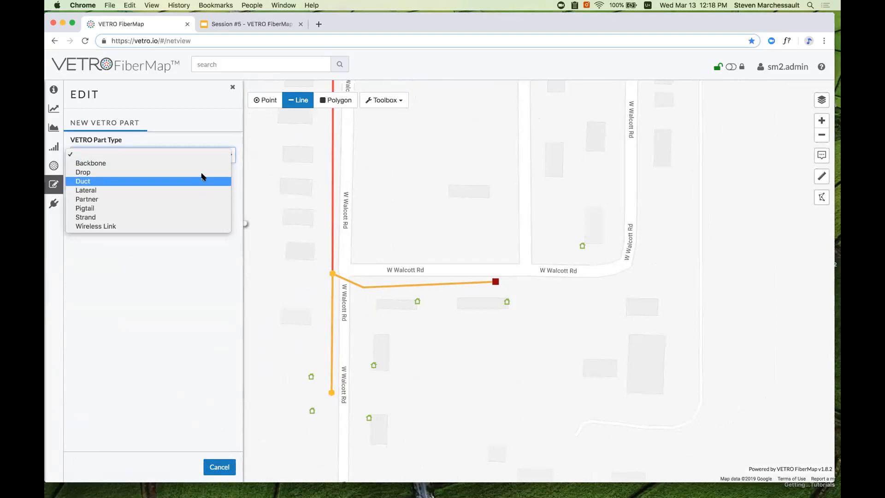
pyautogui.click(203, 174)
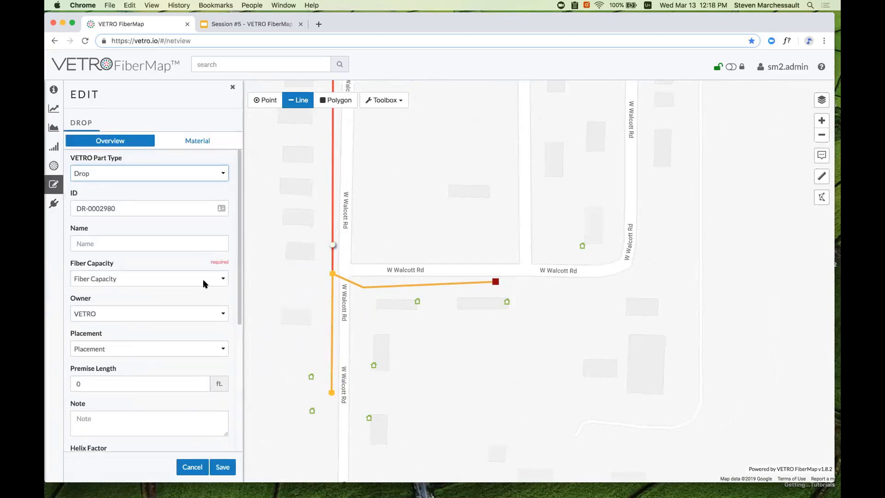
pyautogui.click(204, 283)
pyautogui.click(205, 291)
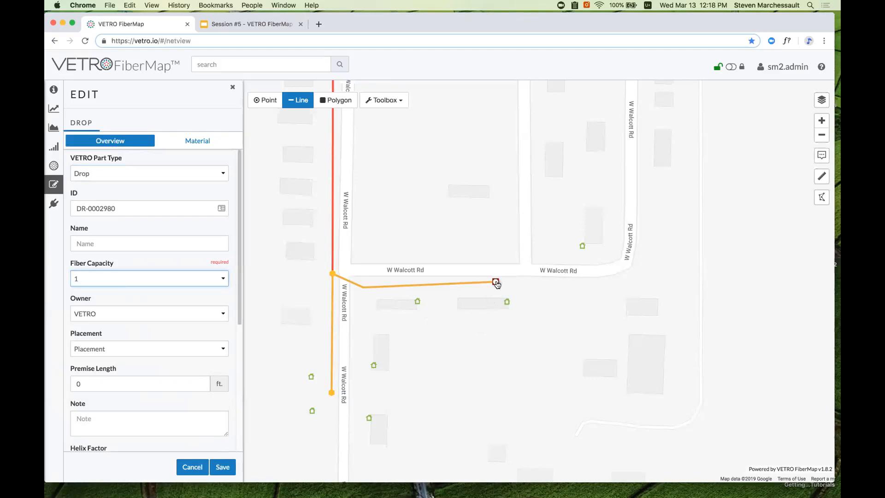
pyautogui.scroll(-5, 175, 342)
pyautogui.click(111, 413)
# Draw drops from the eastern cabinet to the three nearby homes, routing the outer two along W Walcott Rd, and finish line drawing.
pyautogui.click(496, 283)
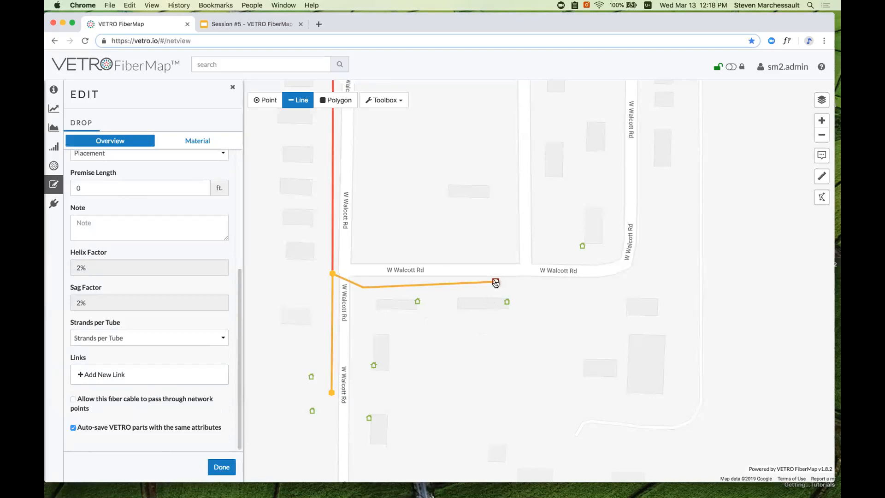
pyautogui.click(583, 247)
pyautogui.click(496, 282)
pyautogui.click(506, 302)
pyautogui.click(495, 283)
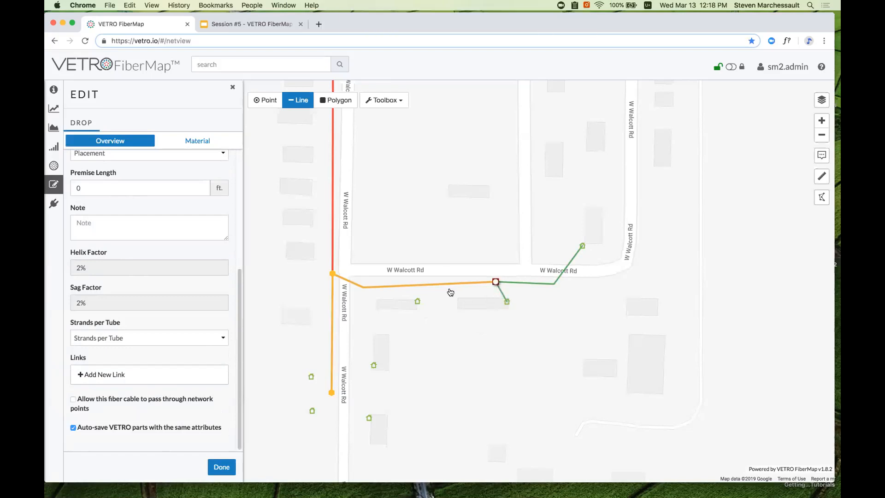
pyautogui.click(418, 286)
pyautogui.click(416, 302)
pyautogui.click(222, 467)
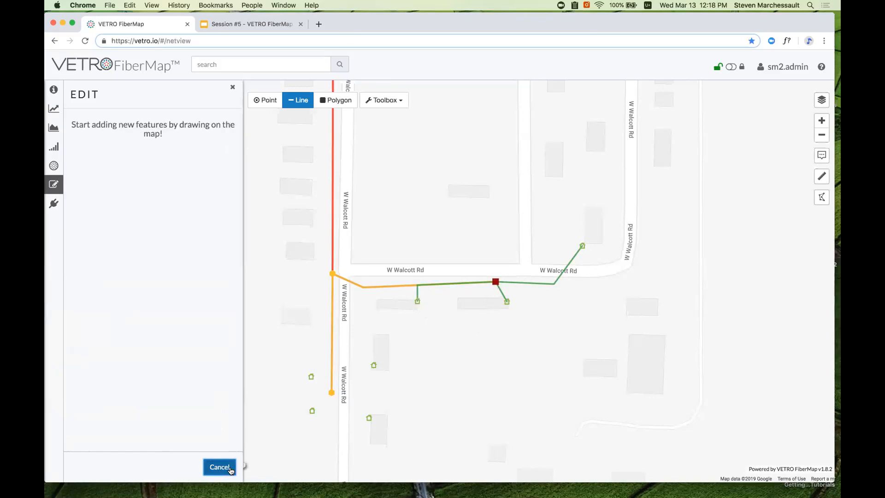
pyautogui.moveTo(499, 356); pyautogui.dragTo(523, 348)
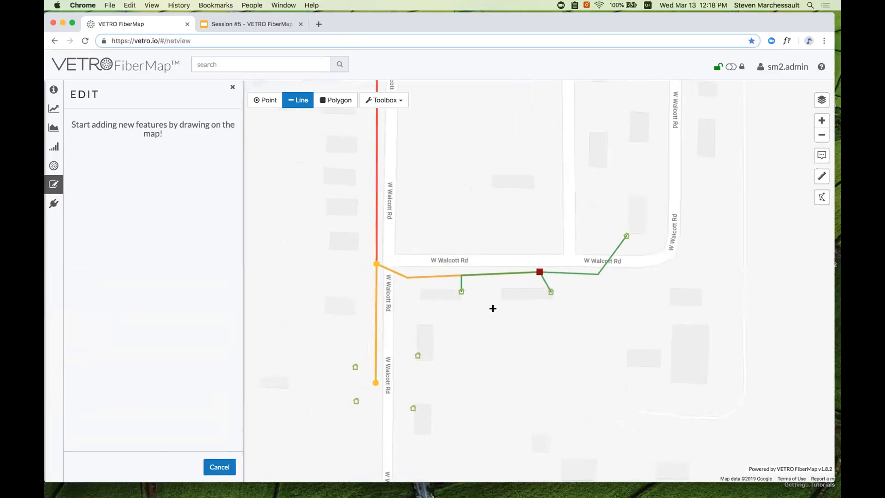
pyautogui.click(233, 89)
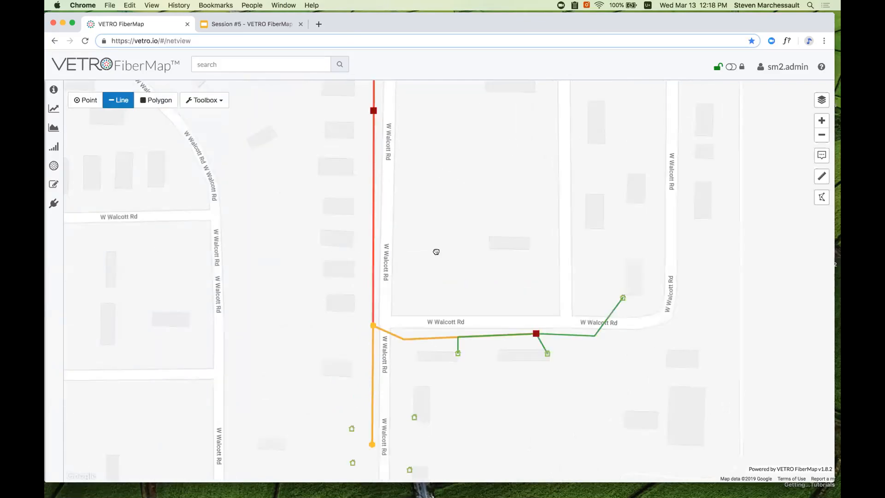
# Edit the FAT at the red cable's south end and add a Splitter with a 1:4 configuration as equipment.
pyautogui.click(378, 263)
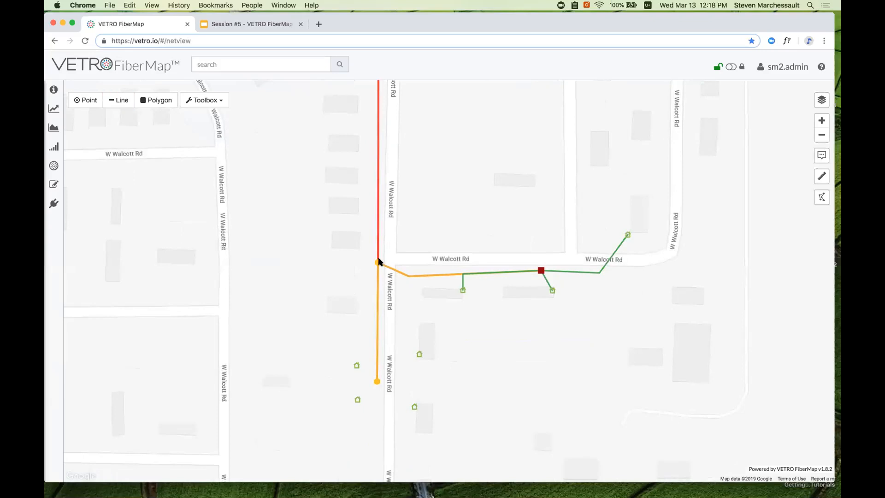
pyautogui.click(379, 261)
pyautogui.click(381, 244)
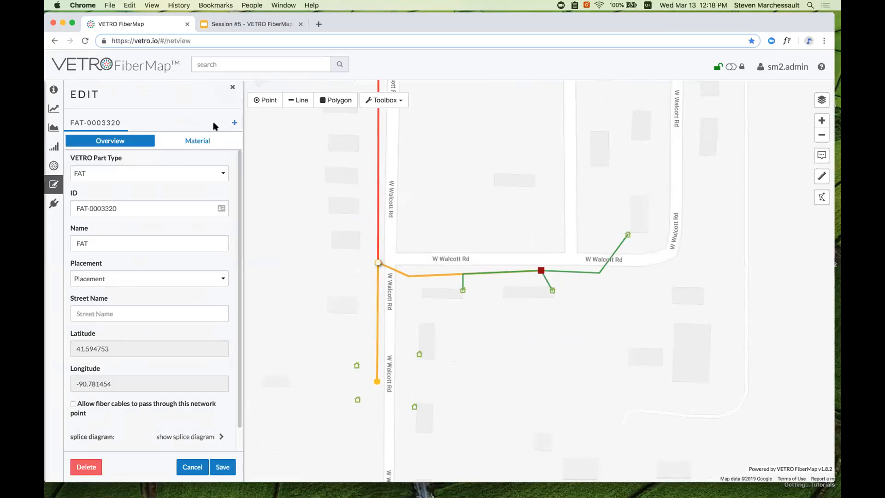
pyautogui.click(235, 122)
pyautogui.click(174, 125)
pyautogui.click(199, 156)
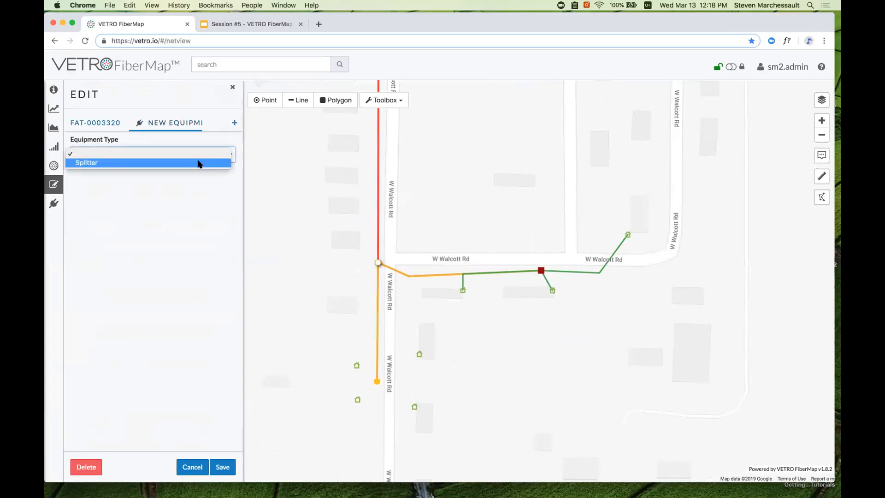
pyautogui.click(194, 227)
pyautogui.click(194, 242)
pyautogui.click(195, 244)
pyautogui.click(195, 244)
pyautogui.click(194, 261)
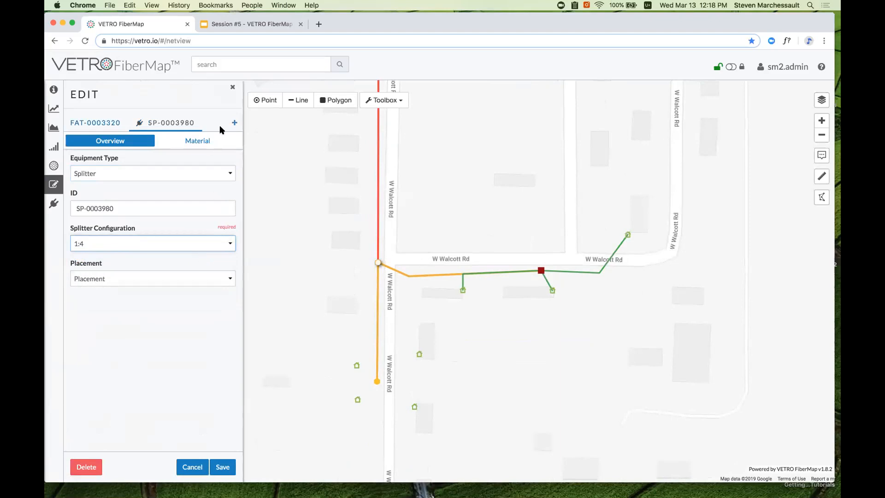
# Add a second Splitter to the same FAT with a 1:2 configuration.
pyautogui.click(205, 134)
pyautogui.click(178, 124)
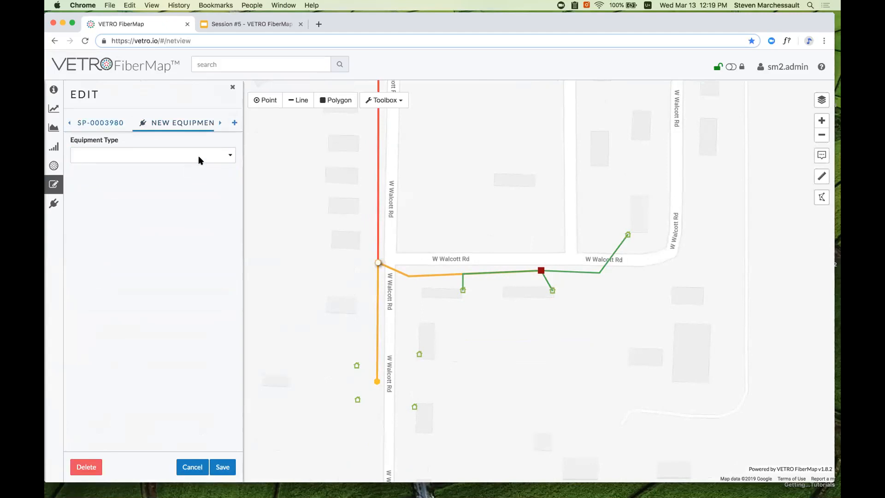
pyautogui.click(198, 156)
pyautogui.click(197, 164)
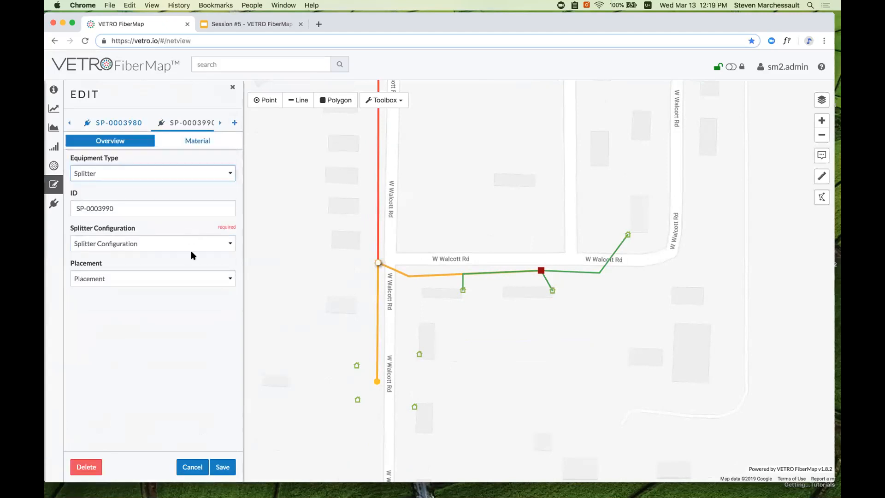
pyautogui.click(195, 243)
pyautogui.click(193, 262)
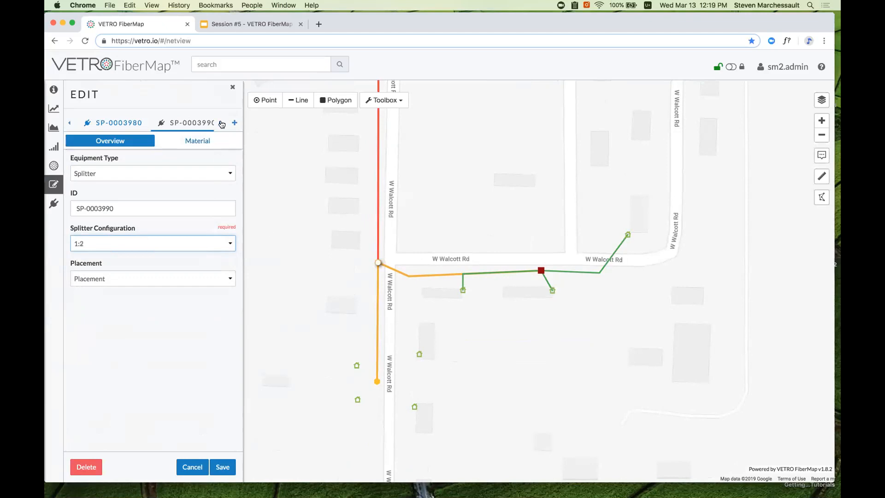
# Add a third Splitter with a 1:2 configuration to the FAT and save the FAT.
pyautogui.click(221, 123)
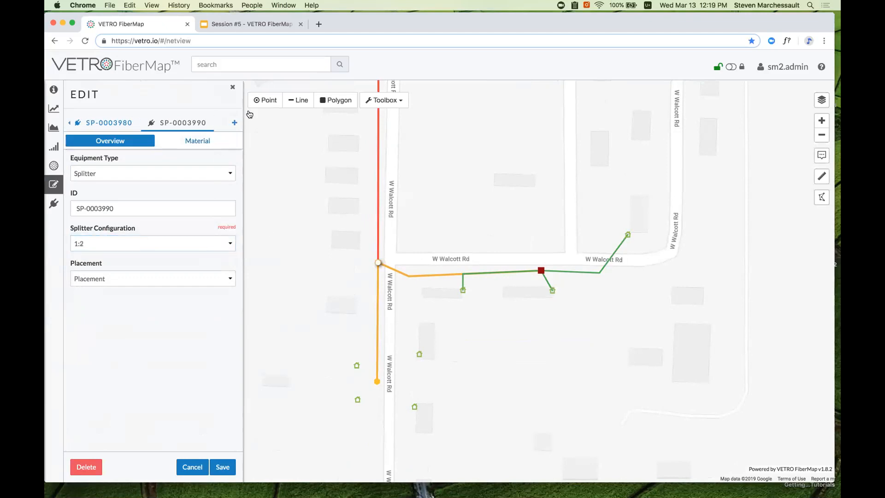
pyautogui.click(206, 126)
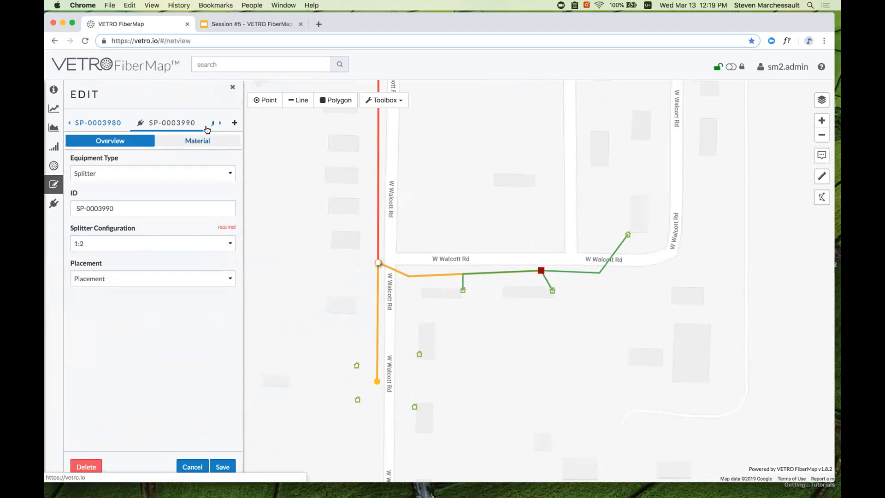
pyautogui.click(188, 125)
pyautogui.click(194, 163)
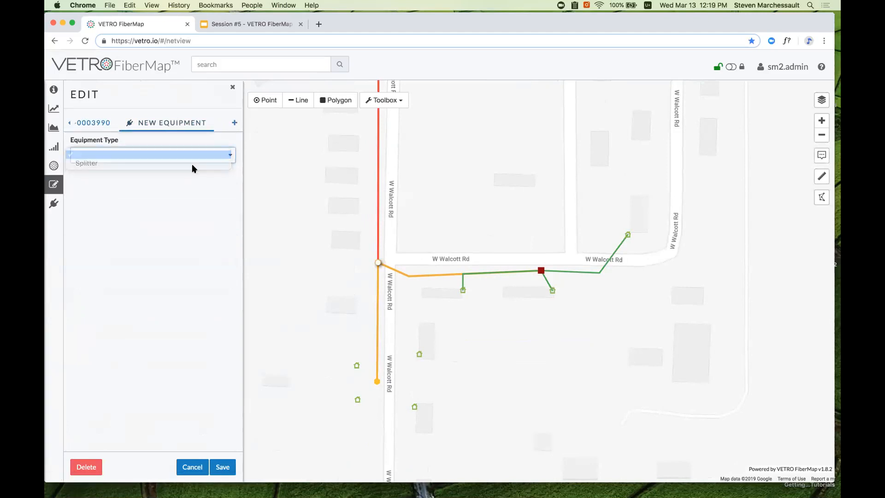
pyautogui.click(198, 165)
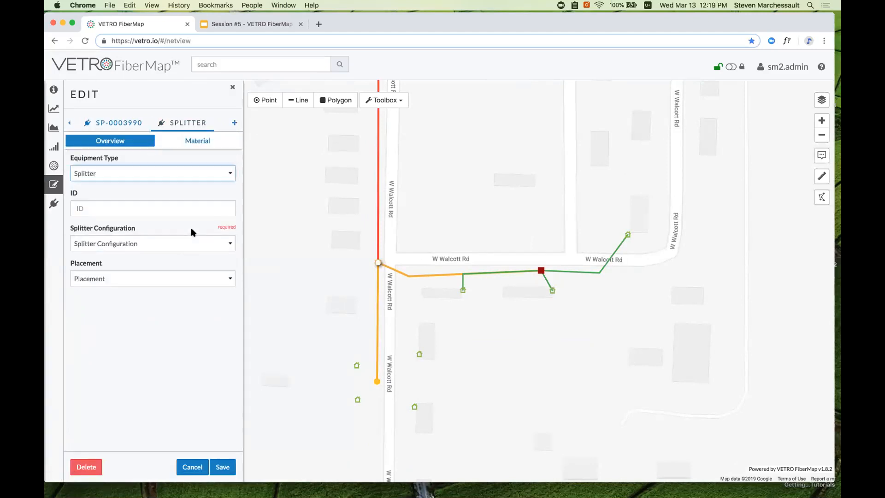
pyautogui.click(196, 247)
pyautogui.click(202, 259)
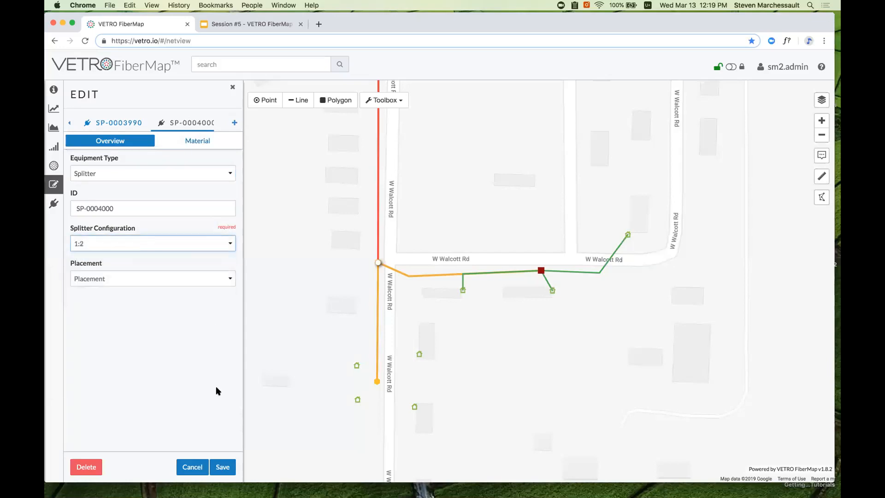
pyautogui.click(222, 468)
# Edit the CO at the red cable's north end, add a Patch Panel with 24 ports as equipment, and save the CO.
pyautogui.scroll(8, 461, 270)
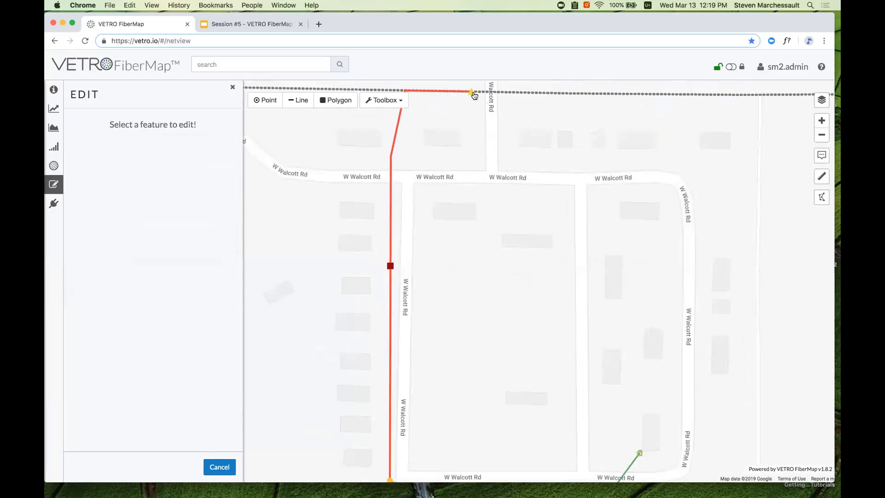
pyautogui.click(471, 109)
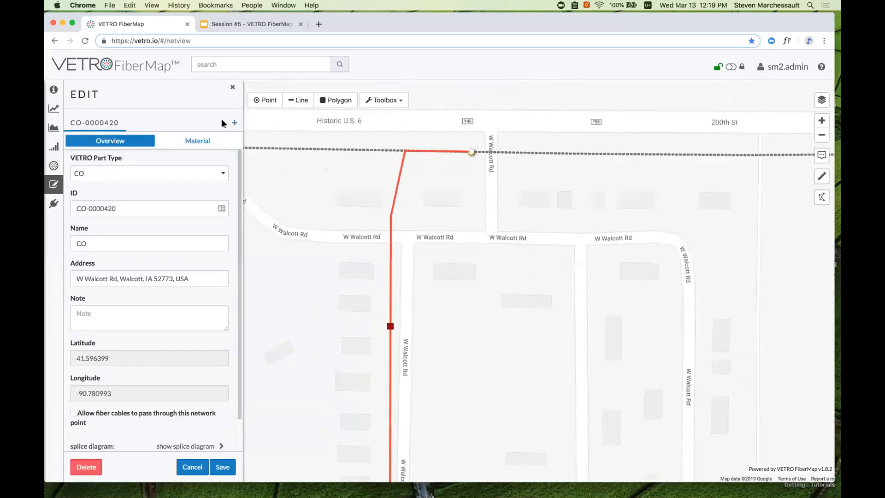
pyautogui.click(235, 122)
pyautogui.click(187, 157)
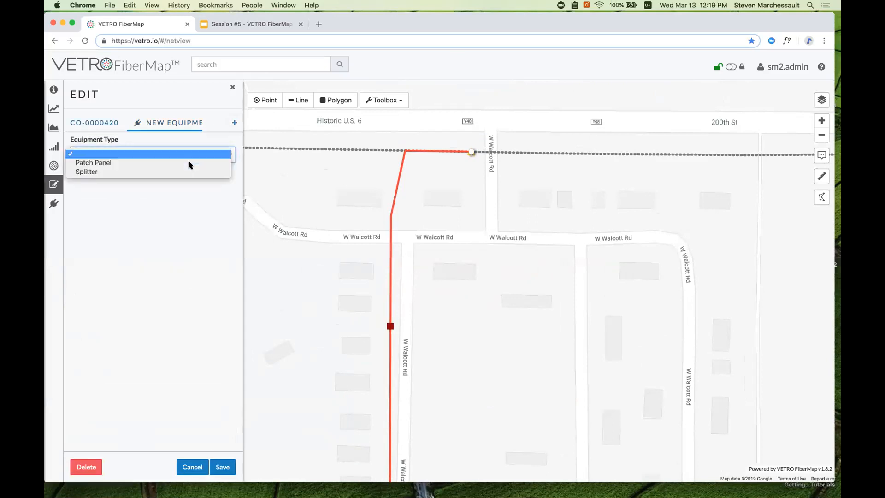
pyautogui.click(195, 224)
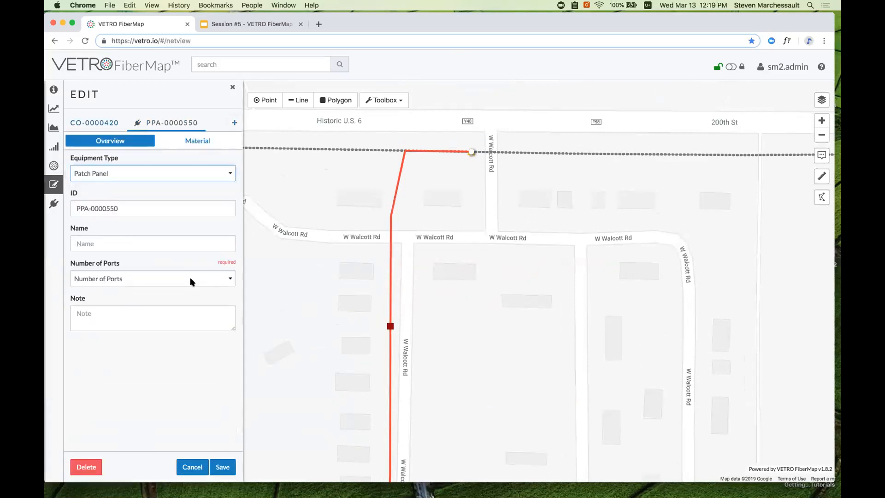
pyautogui.click(191, 279)
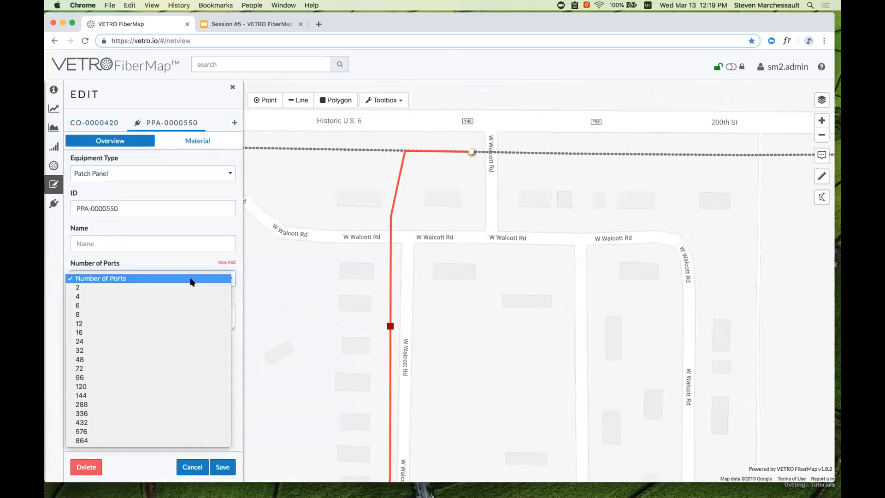
pyautogui.click(187, 341)
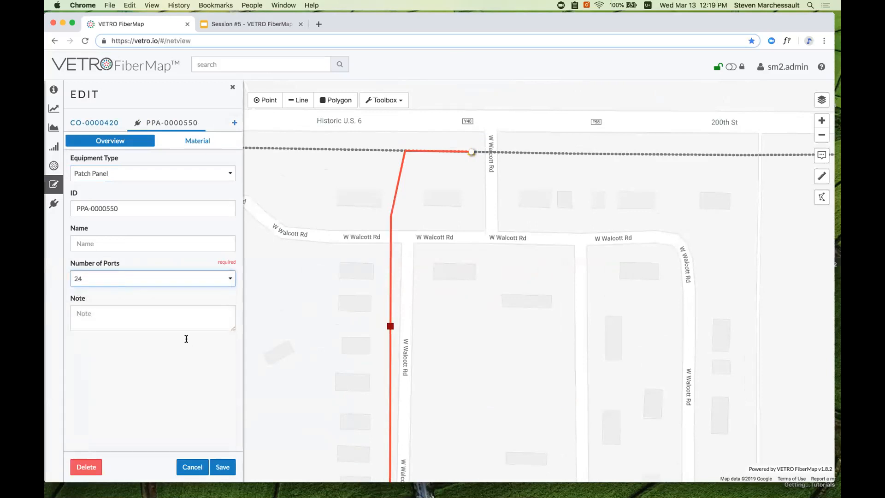
pyautogui.click(223, 467)
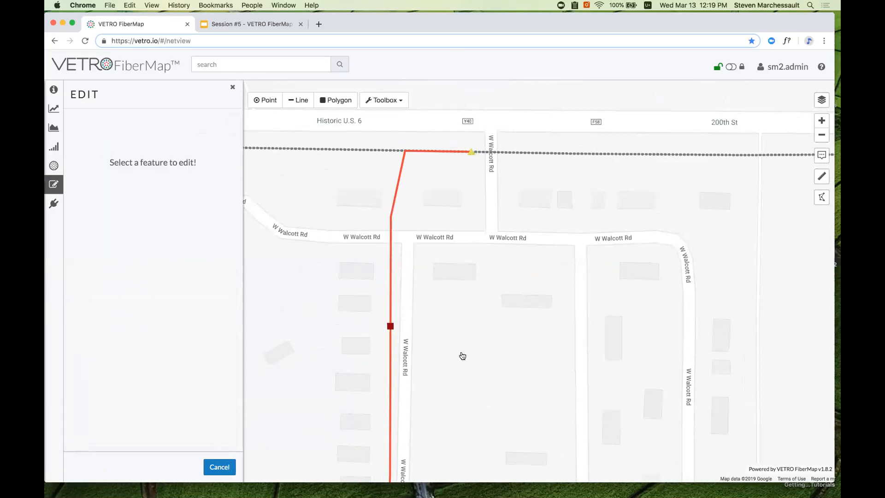
# Place a Handhole containing a Splice Closure on the red cable, a short way south of the cabinet, and save it.
pyautogui.moveTo(458, 283); pyautogui.dragTo(453, 200)
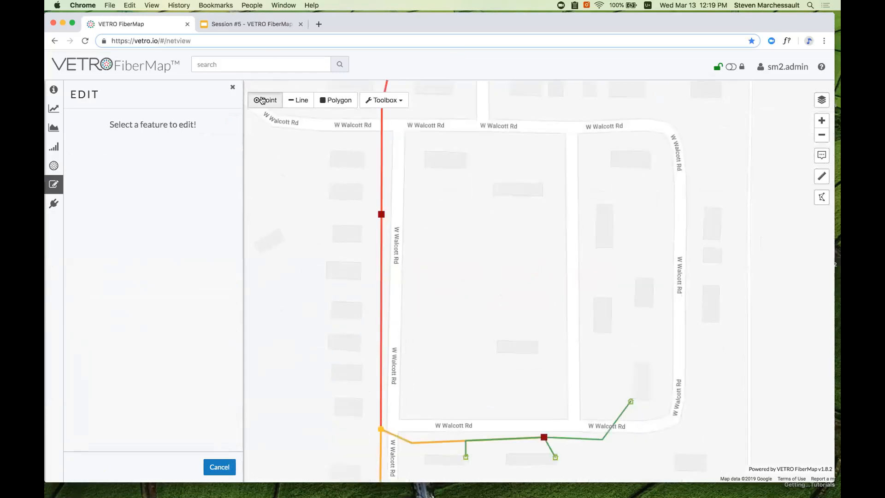
pyautogui.click(262, 100)
pyautogui.click(210, 157)
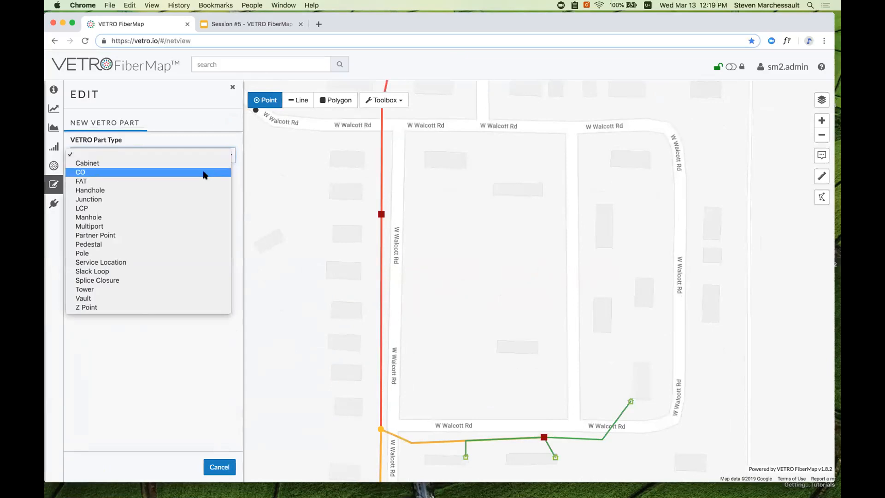
pyautogui.click(199, 190)
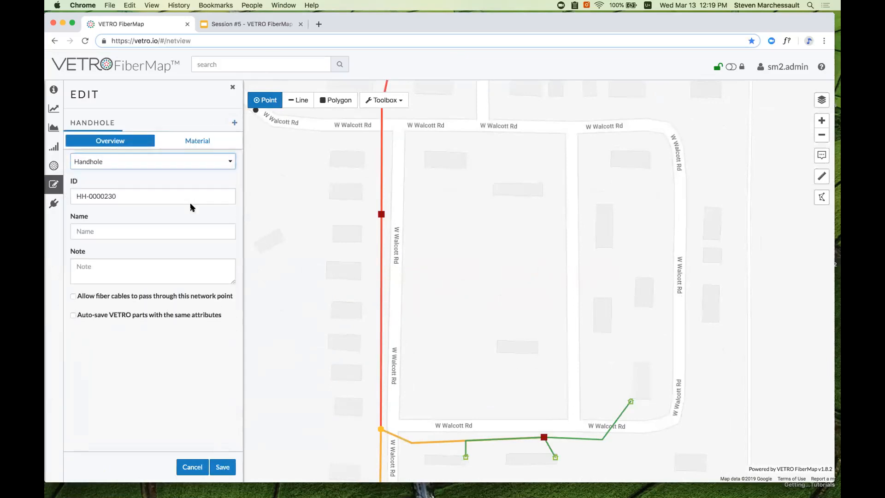
pyautogui.click(234, 123)
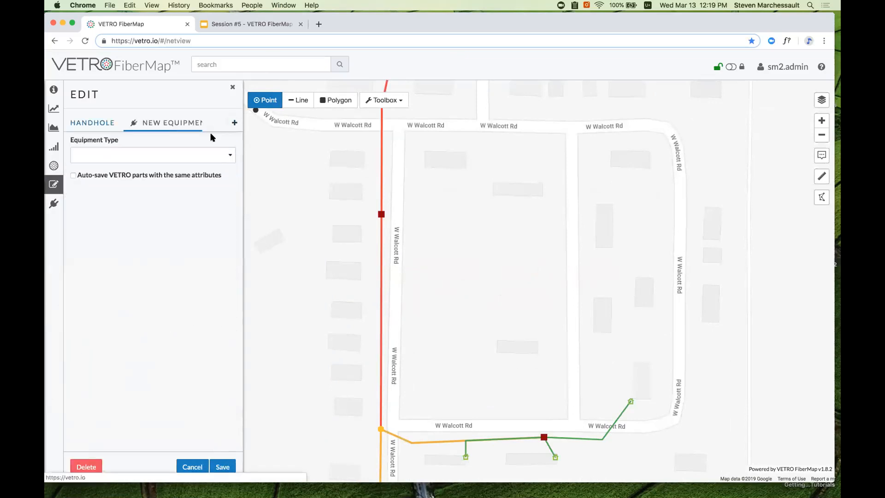
pyautogui.click(181, 158)
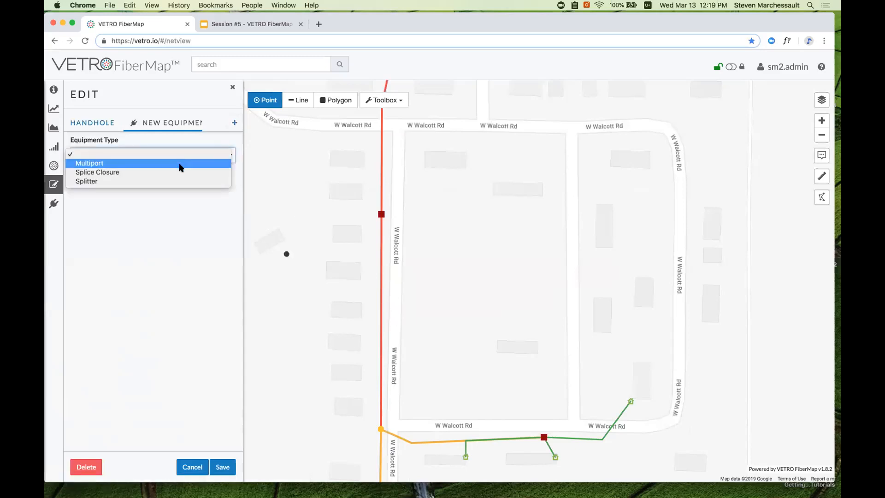
pyautogui.click(178, 170)
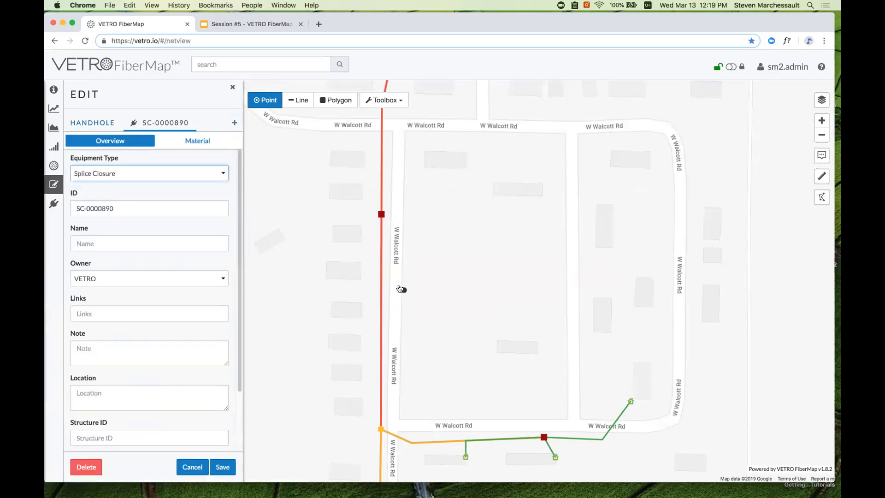
pyautogui.click(381, 279)
pyautogui.click(220, 468)
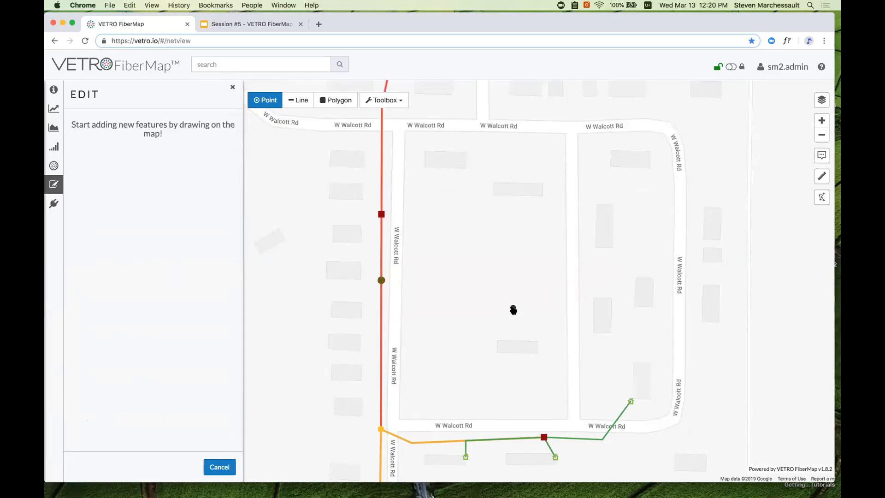
# Build the current plan's fiber cable network and dismiss the resulting notice.
pyautogui.scroll(-3, 516, 264)
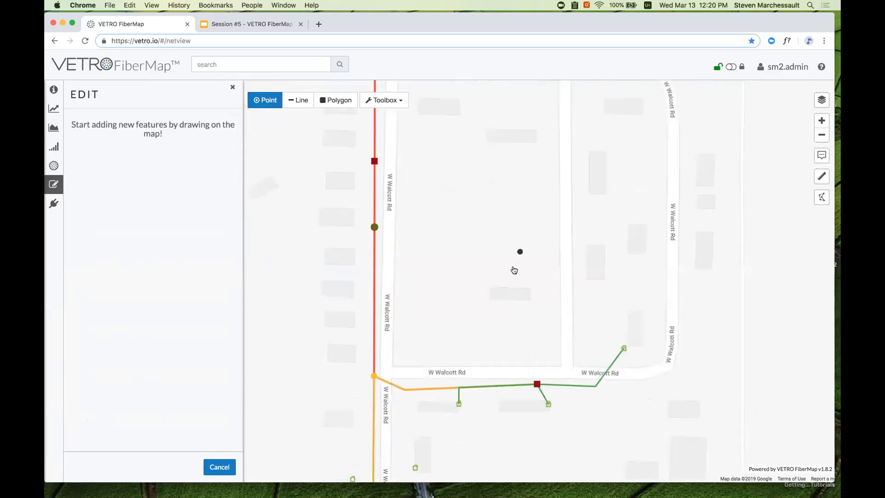
pyautogui.moveTo(501, 264); pyautogui.dragTo(494, 262)
pyautogui.click(386, 101)
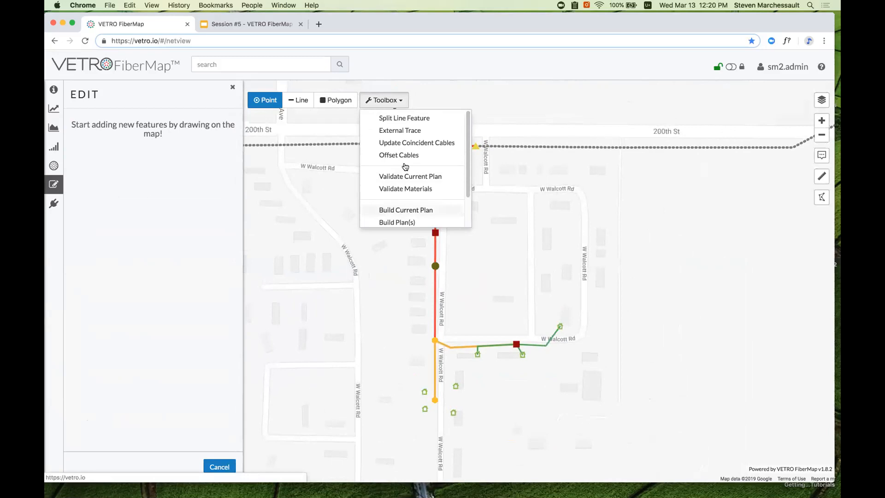
pyautogui.click(413, 211)
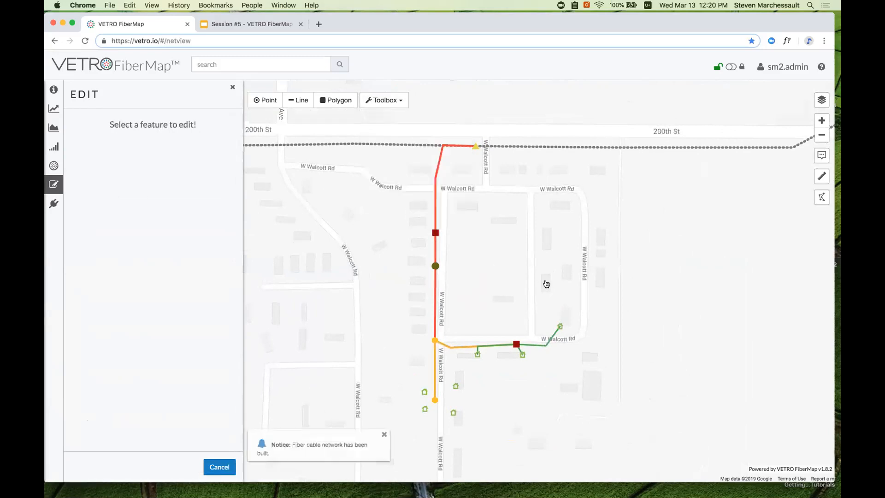
pyautogui.moveTo(545, 281); pyautogui.dragTo(525, 247)
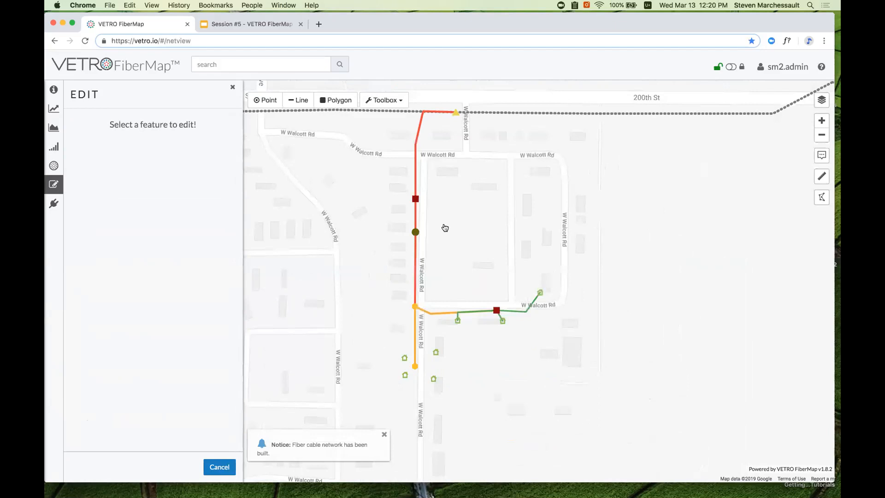
pyautogui.moveTo(455, 221); pyautogui.dragTo(459, 206)
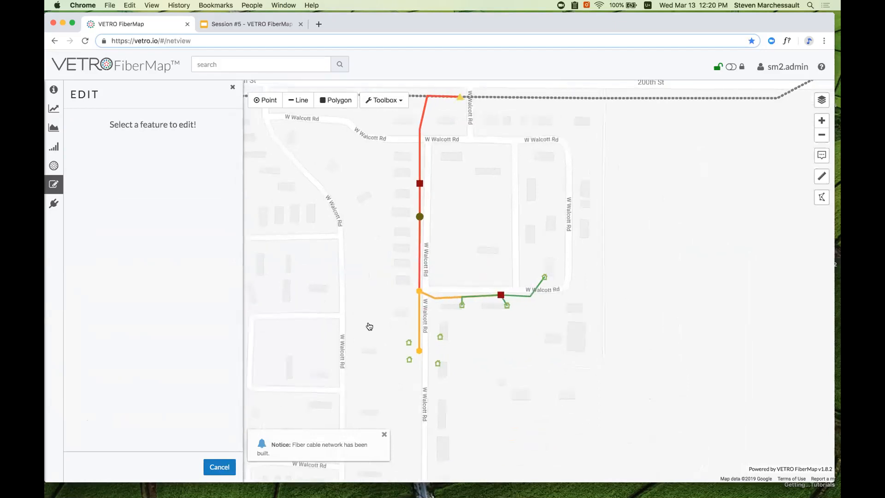
pyautogui.click(384, 434)
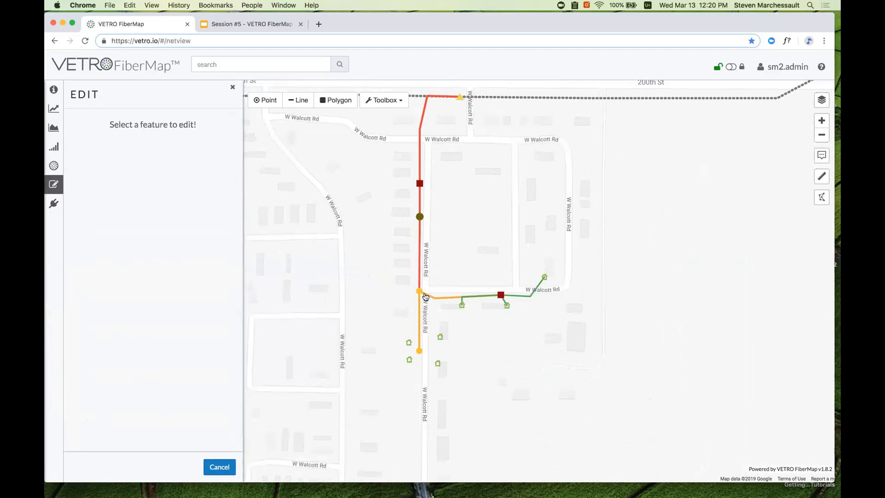
# Open the splice diagram of the FAT at the red cable's south end and show backbone cable BB-0000440 (N) opposite LA-0001570 (S).
pyautogui.scroll(2, 425, 296)
pyautogui.click(410, 287)
pyautogui.click(409, 282)
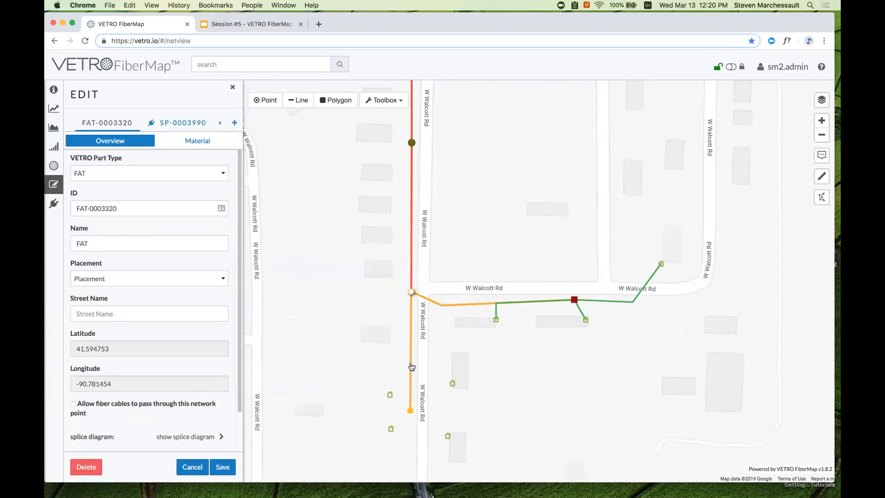
pyautogui.scroll(-2, 207, 358)
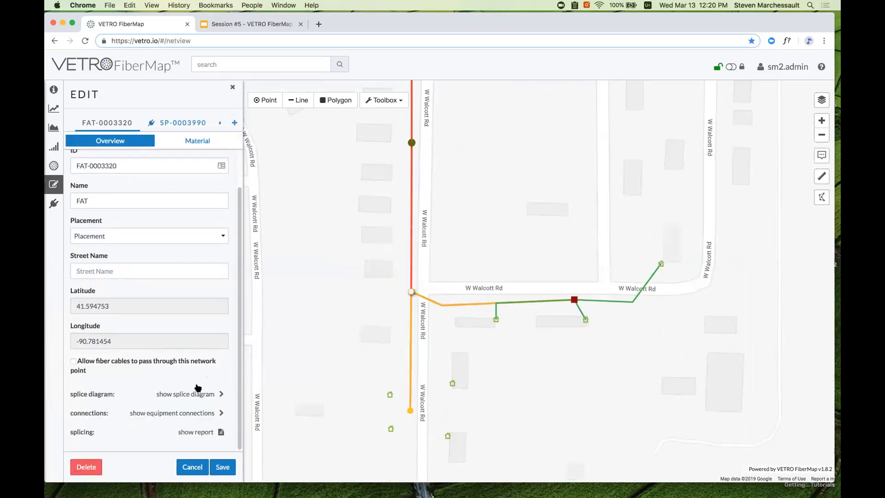
pyautogui.click(196, 396)
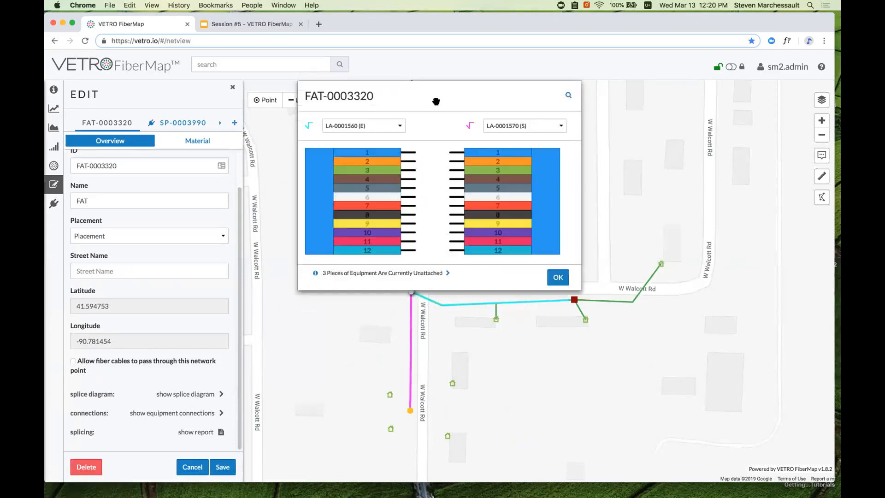
pyautogui.moveTo(518, 114); pyautogui.dragTo(695, 158)
pyautogui.click(549, 172)
pyautogui.click(551, 178)
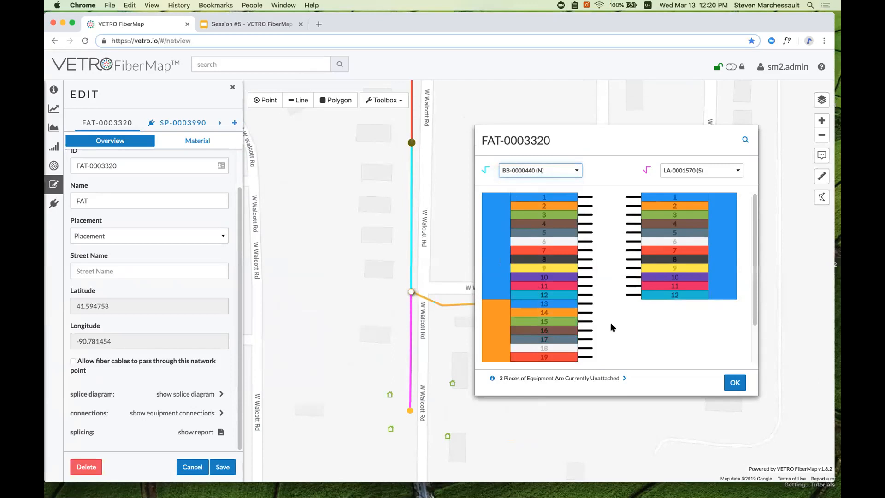
# Attach splitter SP-0003980 to fiber 11 of backbone cable BB-0000440 (N).
pyautogui.click(586, 287)
pyautogui.click(585, 286)
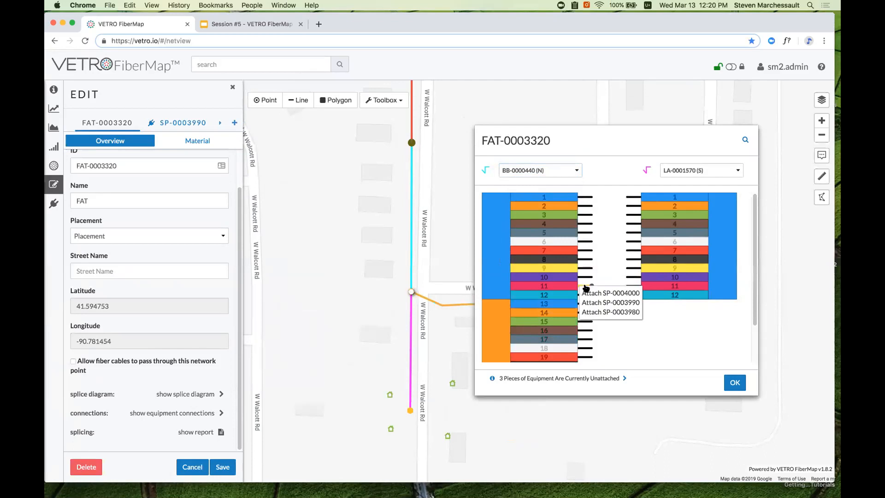
pyautogui.click(599, 311)
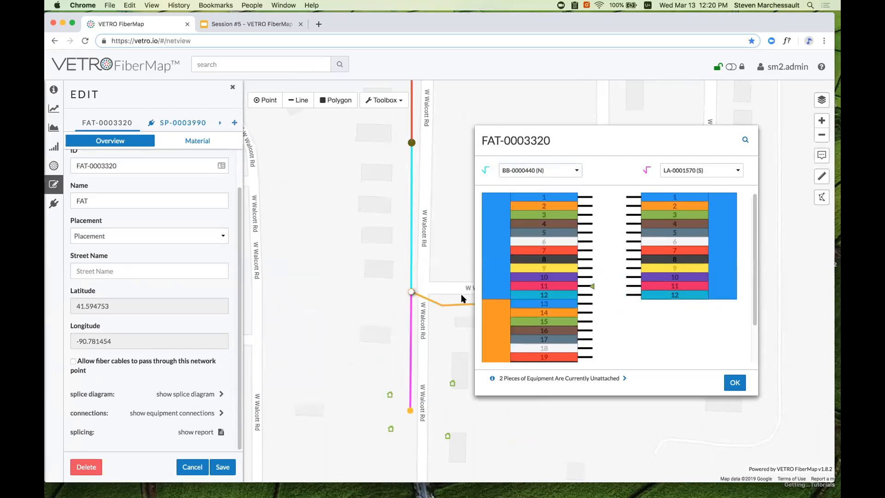
# Connect fiber 12 of lateral cable LA-0001570 (S) to port 1 of splitter SP-0003980.
pyautogui.click(673, 171)
pyautogui.click(624, 139)
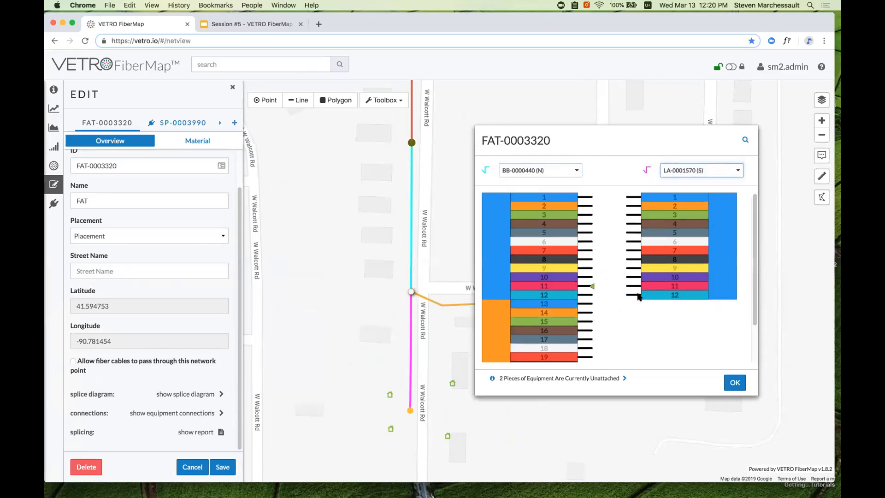
pyautogui.moveTo(635, 295); pyautogui.dragTo(593, 287)
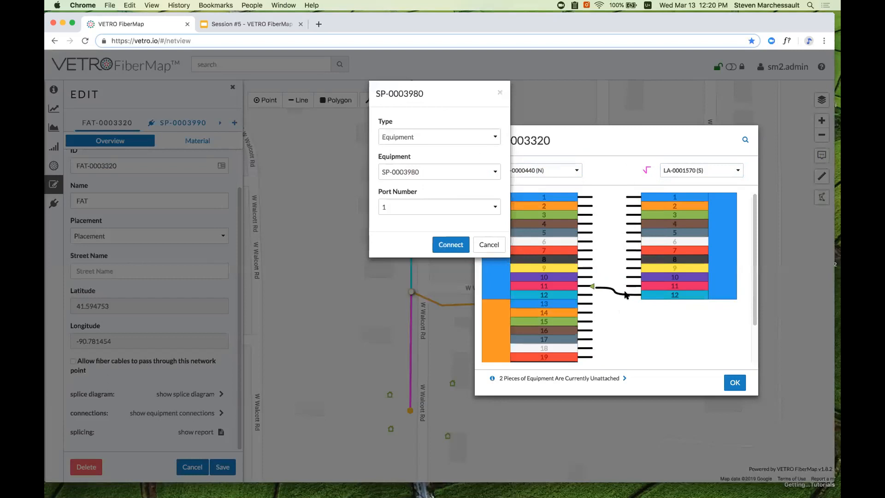
pyautogui.click(447, 245)
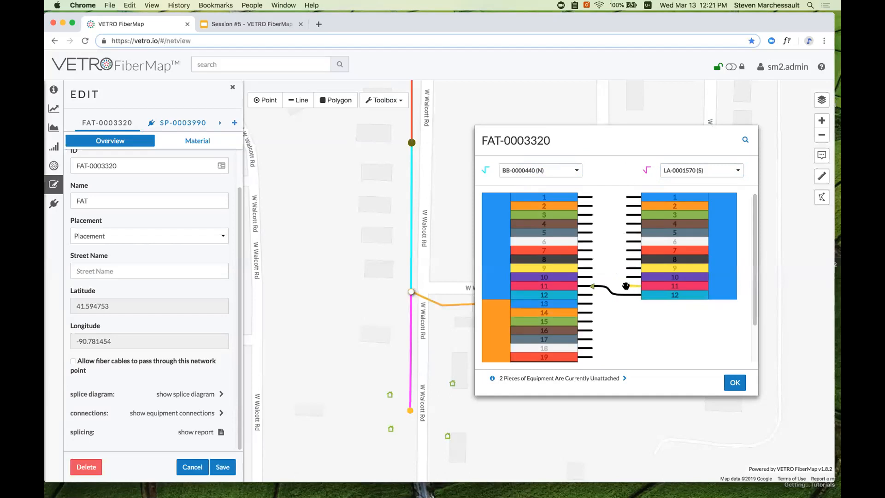
# Connect fiber 11 of LA-0001570 (S) to port 2 of splitter SP-0003980 and close the splice diagram.
pyautogui.moveTo(588, 293); pyautogui.dragTo(591, 287)
pyautogui.click(449, 211)
pyautogui.click(405, 204)
pyautogui.click(446, 246)
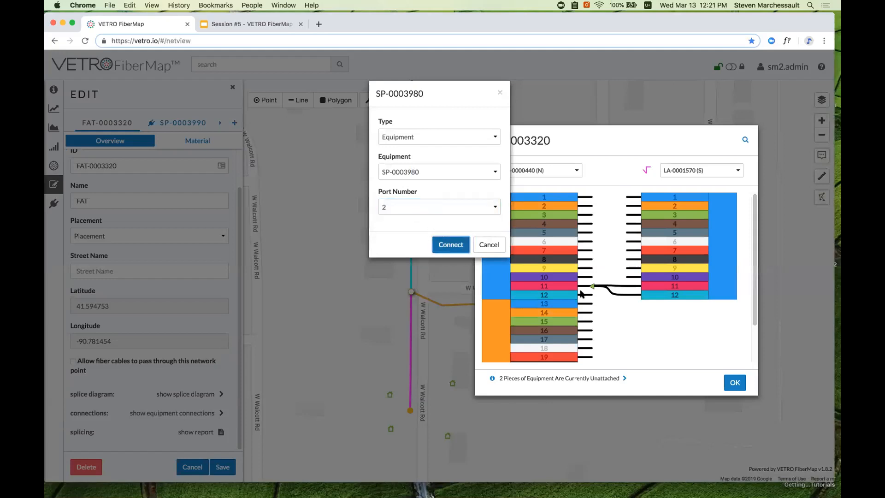
pyautogui.click(733, 383)
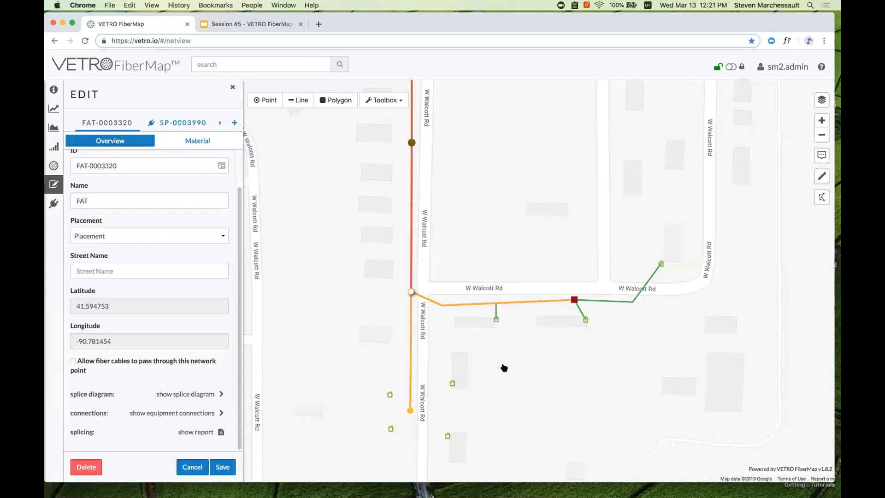
# In the FAT's equipment connections, connect port 3 of splitter SP-0003980 to port 1x of splitter SP-0003990.
pyautogui.click(150, 414)
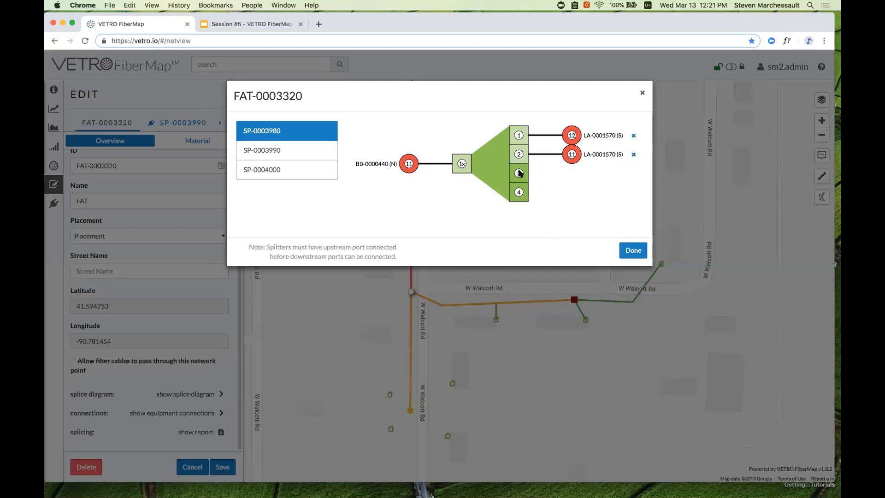
pyautogui.click(518, 172)
pyautogui.click(472, 117)
pyautogui.click(475, 120)
pyautogui.click(477, 113)
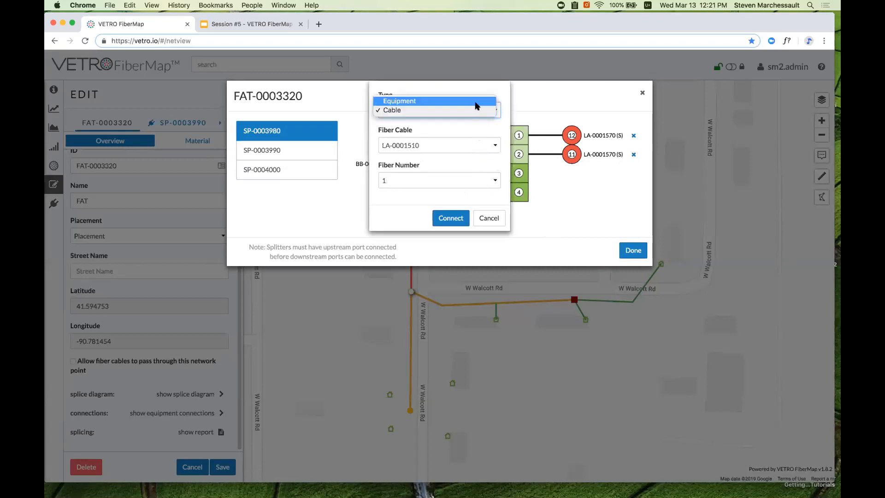
pyautogui.click(475, 102)
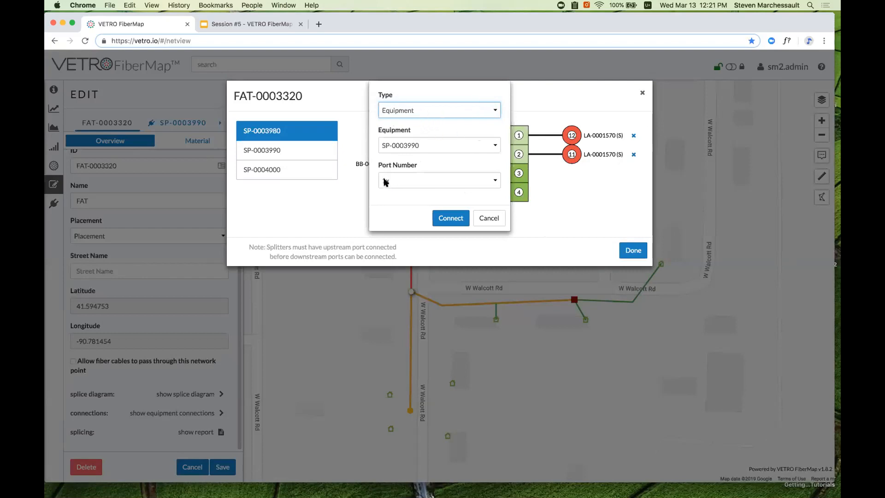
pyautogui.click(451, 218)
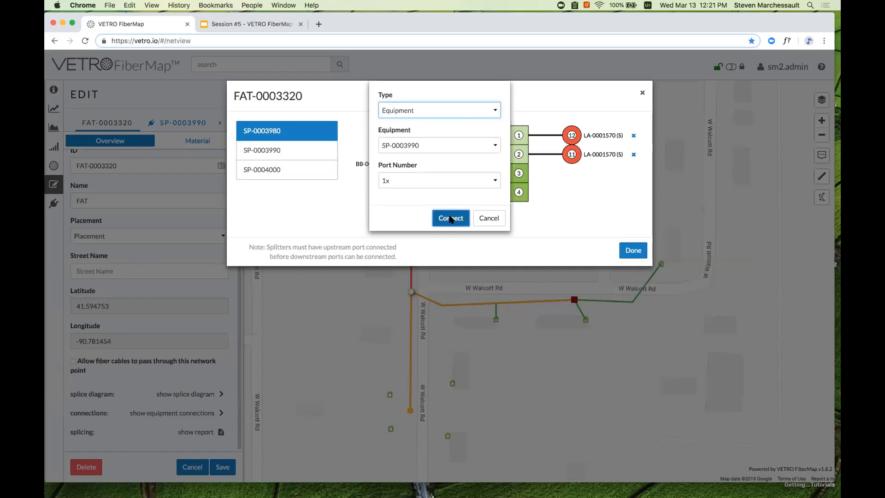
# Connect port 4 of splitter SP-0003980 to port 1x of splitter SP-0004000.
pyautogui.click(519, 194)
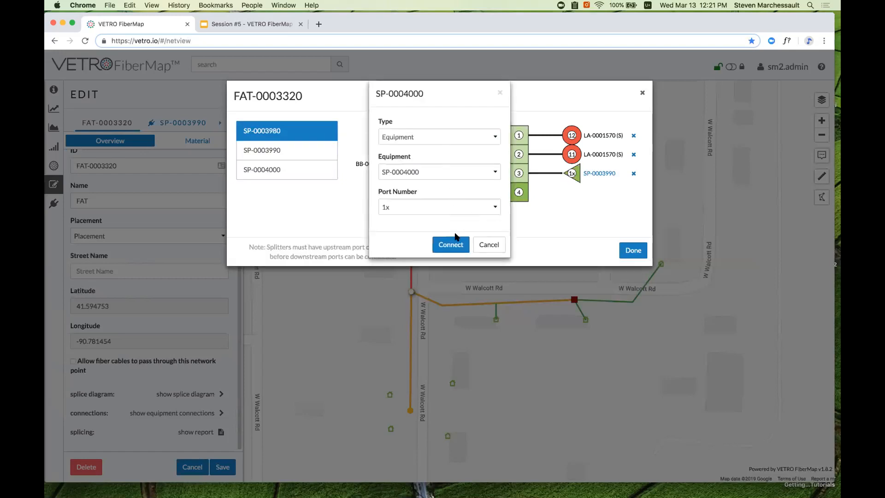
pyautogui.click(451, 244)
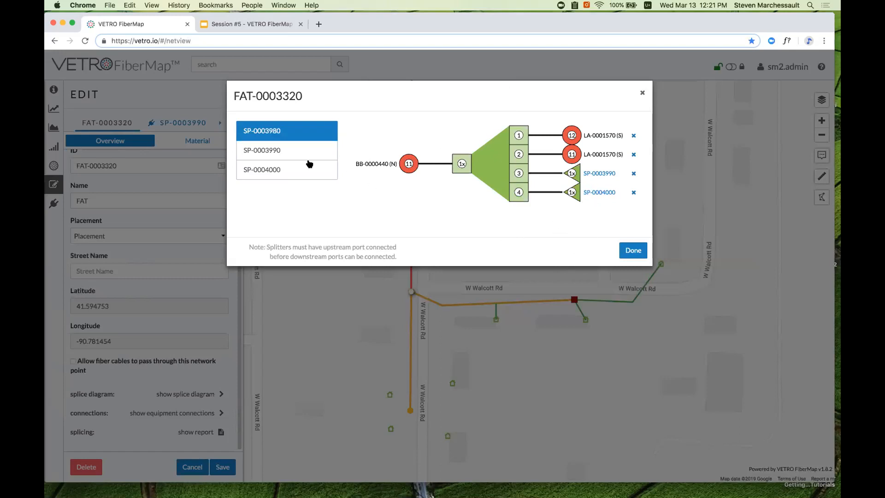
# Connect port 1 of splitter SP-0003990 to fiber 1 of lateral cable LA-0001560 (E).
pyautogui.click(305, 153)
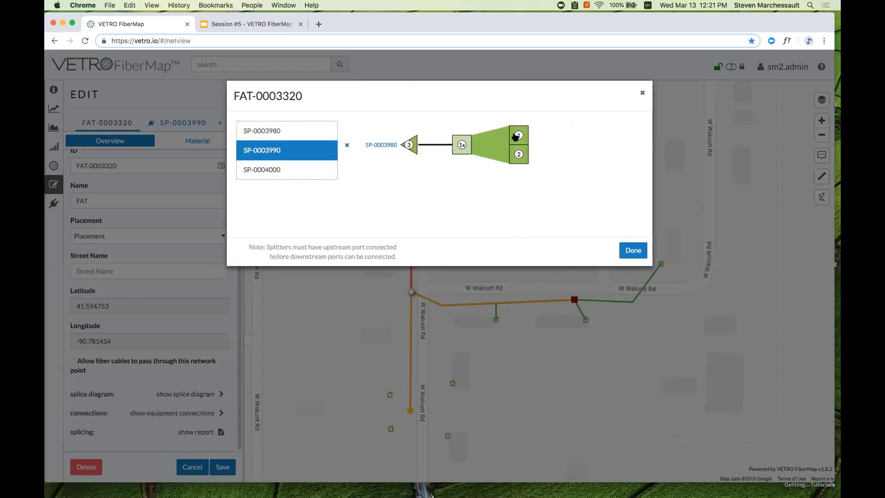
pyautogui.click(518, 134)
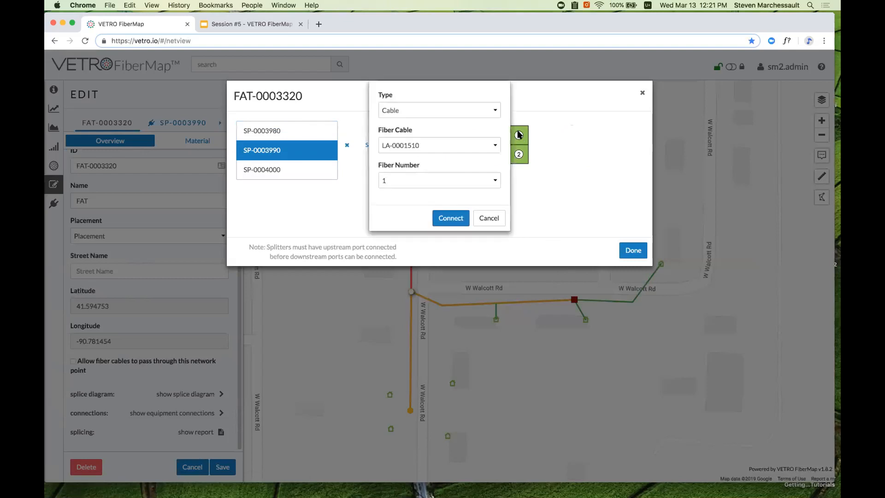
pyautogui.click(480, 113)
pyautogui.click(480, 129)
pyautogui.click(477, 141)
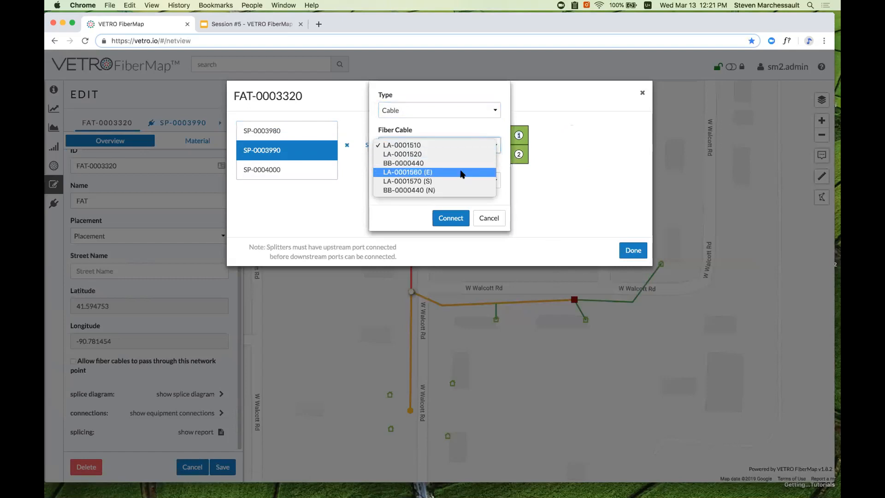
pyautogui.click(461, 173)
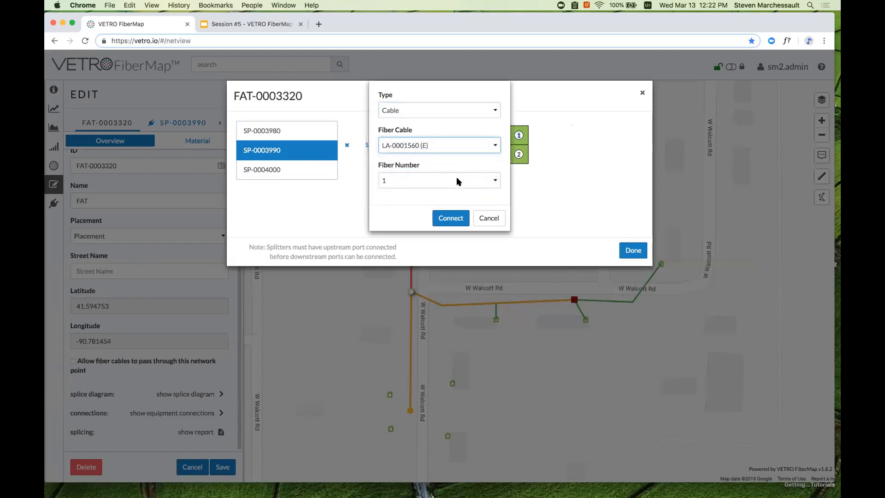
pyautogui.click(457, 218)
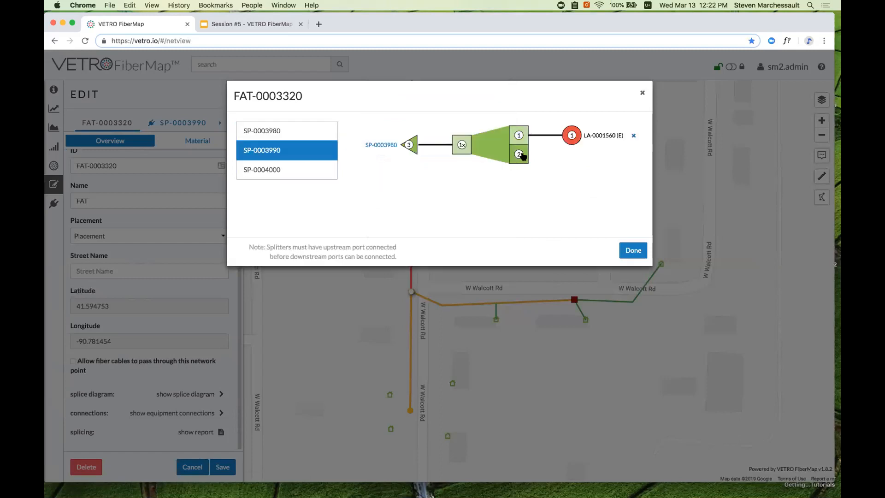
# Connect port 2 of splitter SP-0003990 to fiber 2 of lateral cable LA-0001560 (E).
pyautogui.click(520, 155)
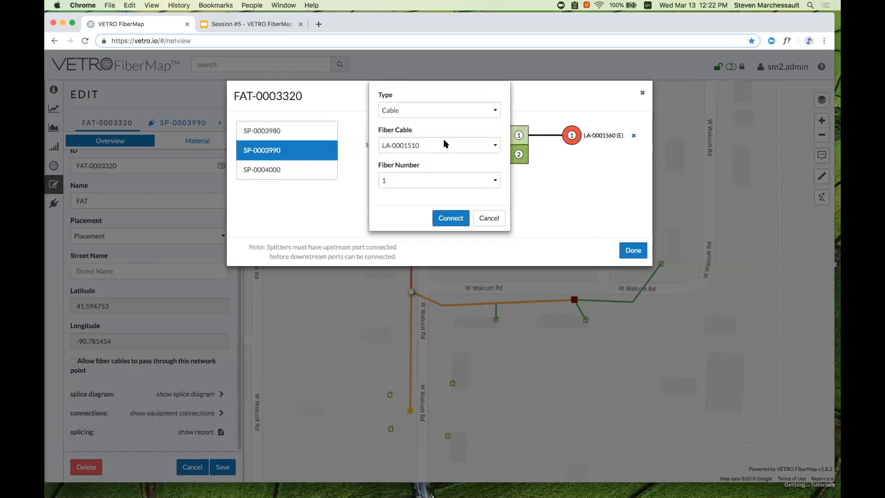
pyautogui.click(450, 147)
pyautogui.click(456, 173)
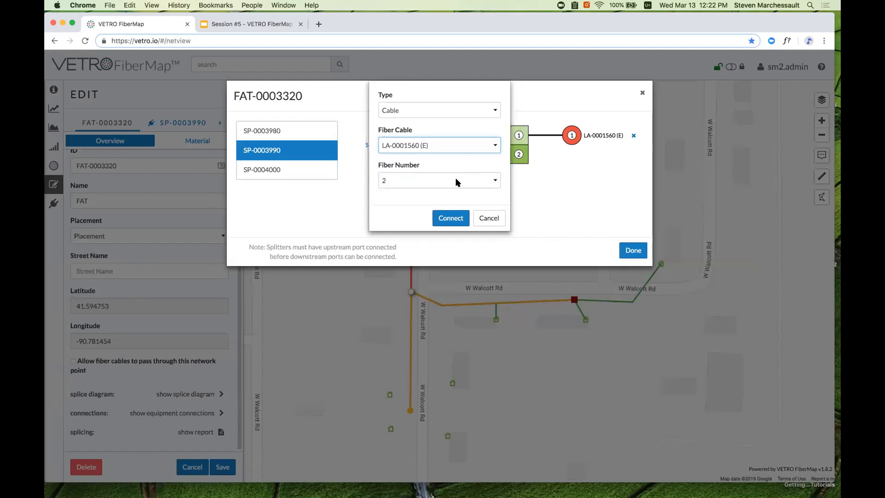
pyautogui.click(452, 218)
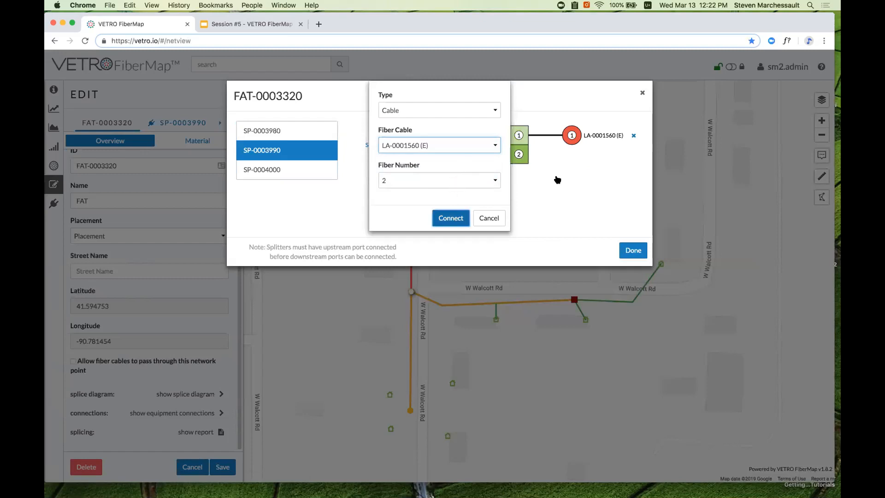
# Connect port 1 of splitter SP-0004000 to fiber 1 of lateral cable LA-0001570 (S).
pyautogui.click(304, 171)
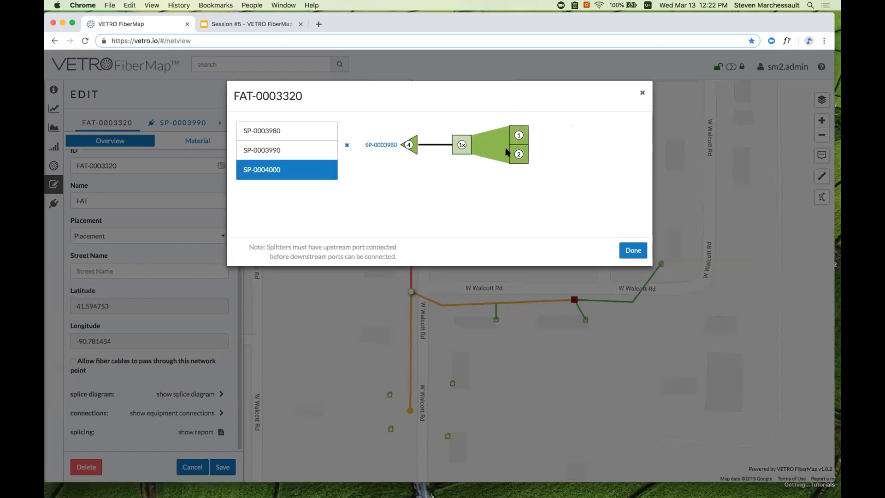
pyautogui.click(518, 135)
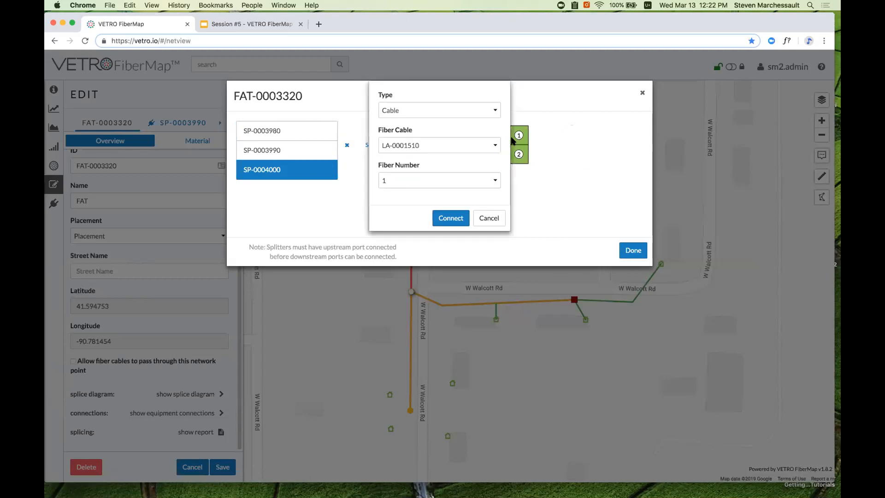
pyautogui.click(452, 146)
pyautogui.click(458, 181)
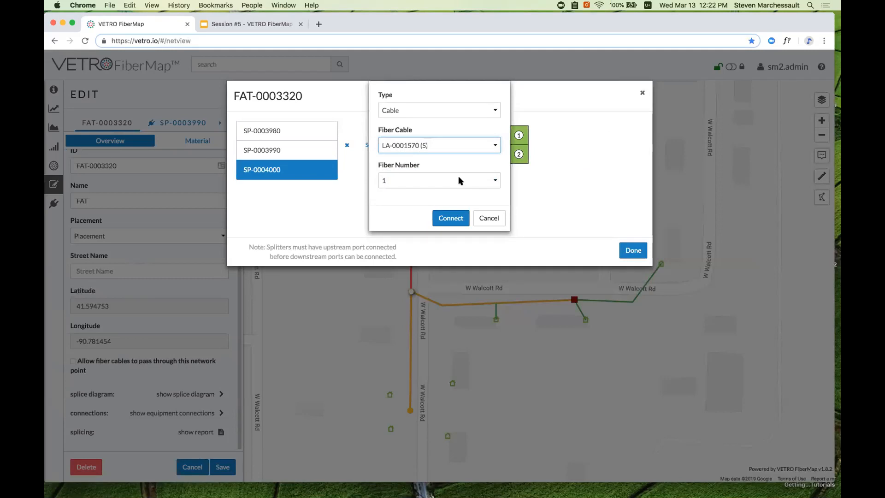
pyautogui.click(455, 220)
# Connect port 2 of splitter SP-0004000 to fiber 2 of LA-0001570 (S) and close the FAT's equipment connections.
pyautogui.click(519, 154)
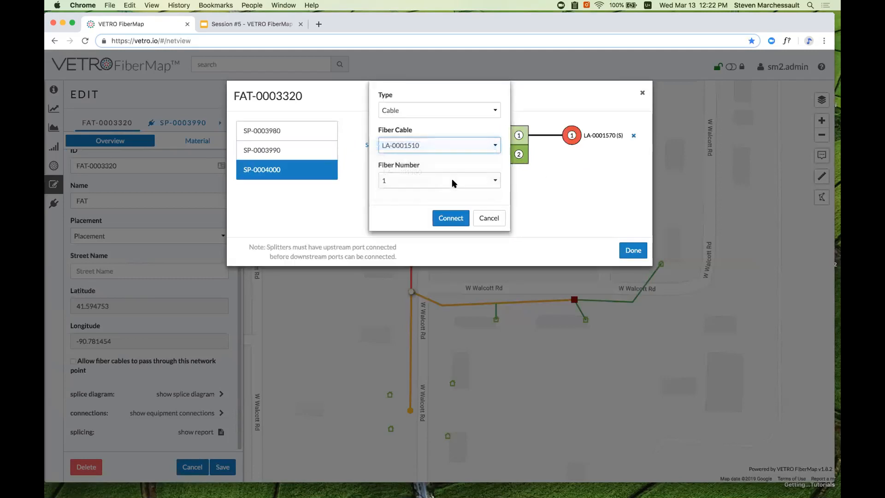
pyautogui.click(452, 151)
pyautogui.click(429, 181)
pyautogui.click(440, 180)
pyautogui.click(439, 189)
pyautogui.click(451, 218)
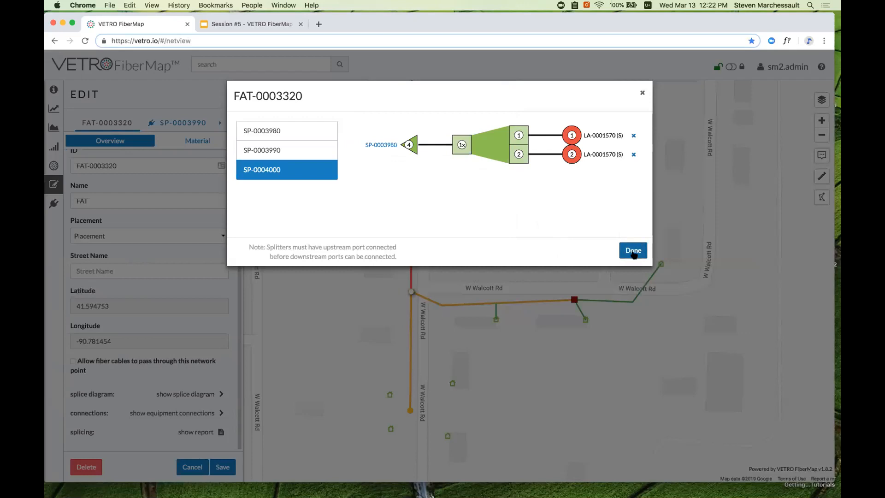
pyautogui.click(633, 253)
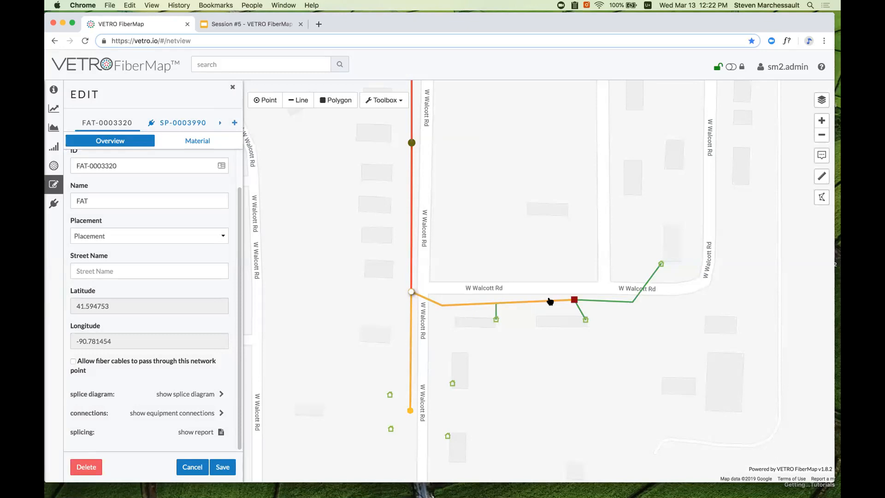
# Open the splice diagram of the CO on 200th St and set it to show BB-0000440 (SW) against patch panel PPA-0000550.
pyautogui.moveTo(552, 224); pyautogui.dragTo(542, 337)
pyautogui.scroll(-2, 509, 185)
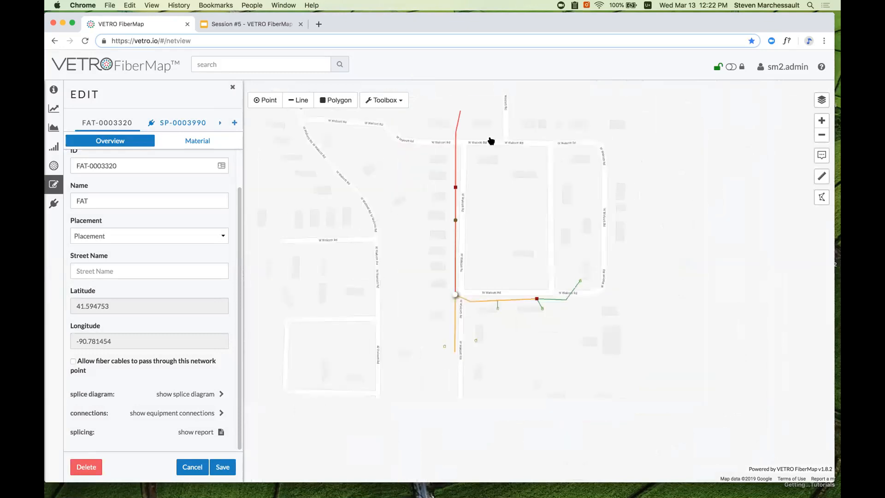
pyautogui.click(496, 113)
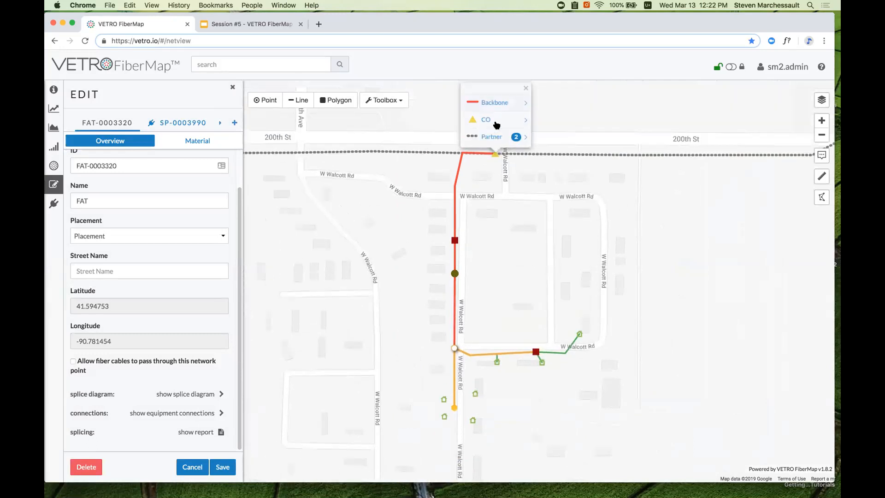
pyautogui.click(200, 411)
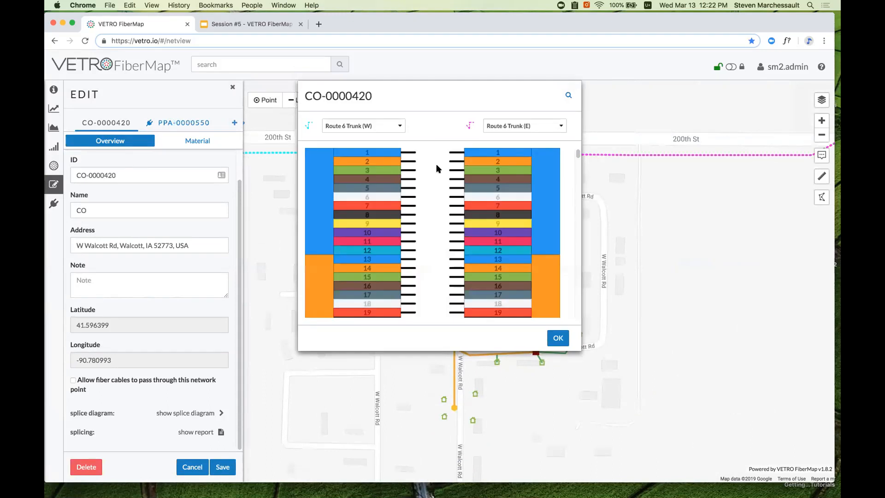
pyautogui.click(380, 127)
pyautogui.click(364, 136)
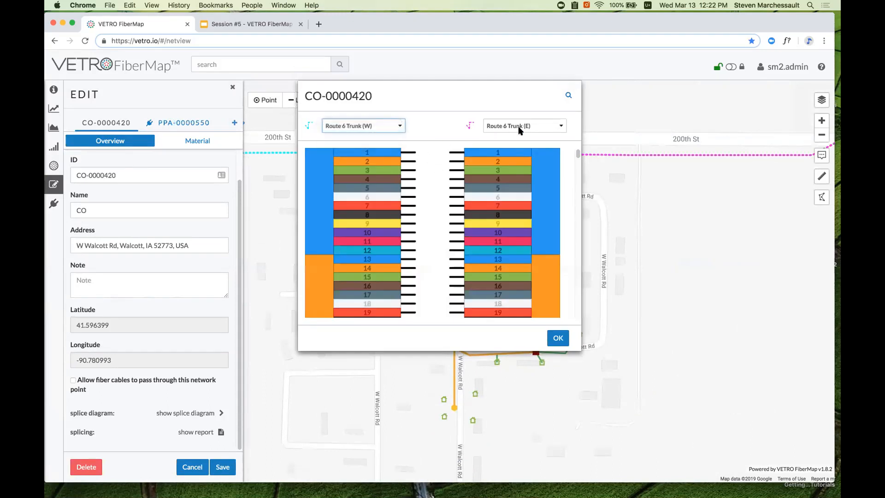
pyautogui.click(525, 127)
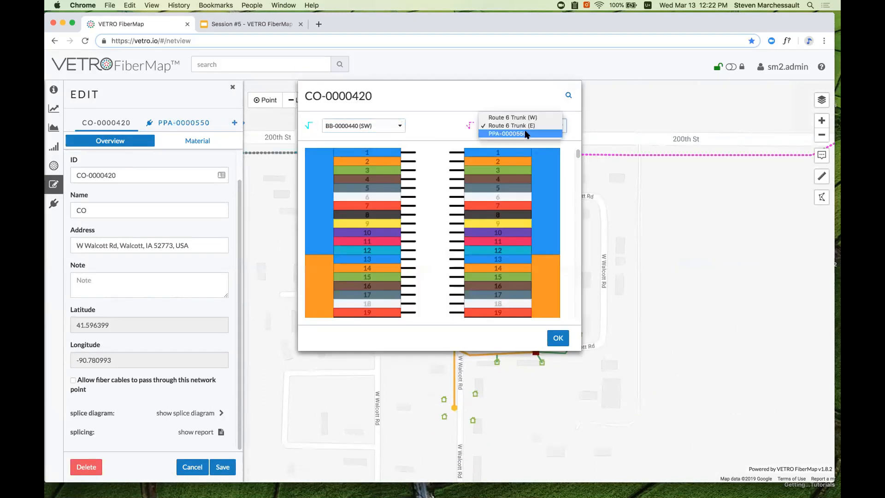
pyautogui.click(526, 134)
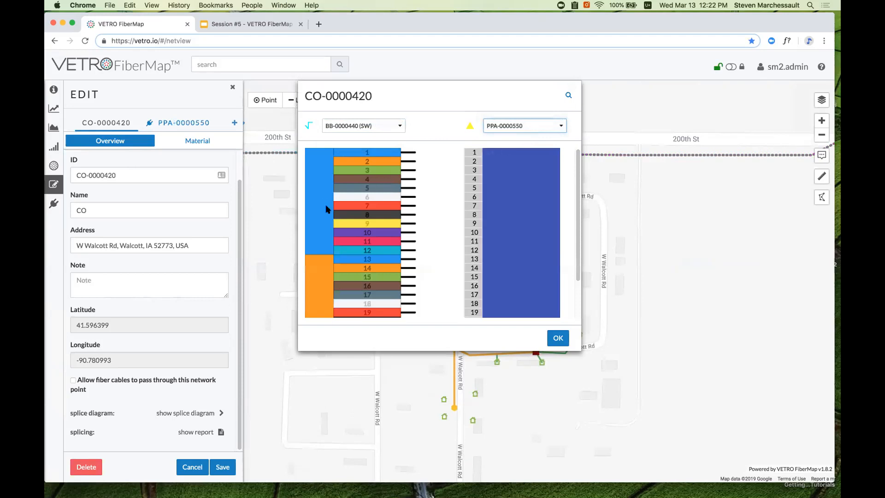
# Attach all 24 fibers of BB-0000440 (SW) to the matching ports of PPA-0000550 and close the splice diagram.
pyautogui.click(383, 153)
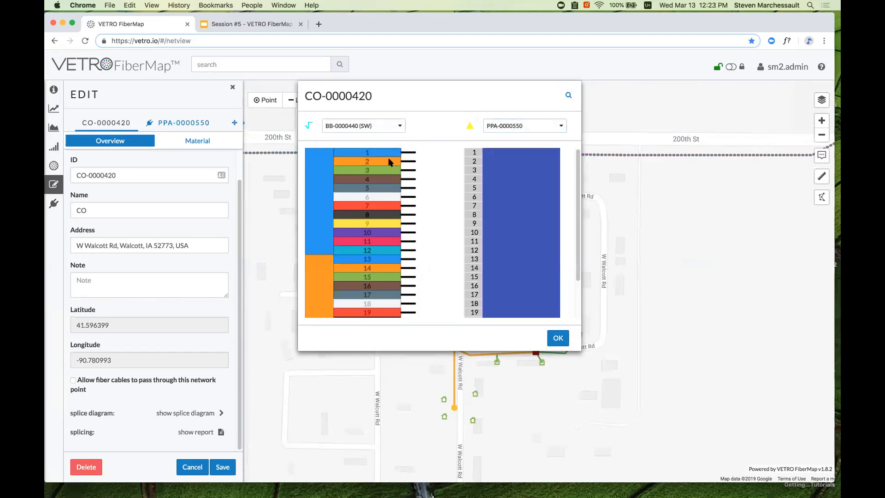
pyautogui.click(390, 159)
pyautogui.click(323, 204)
pyautogui.scroll(-2, 317, 227)
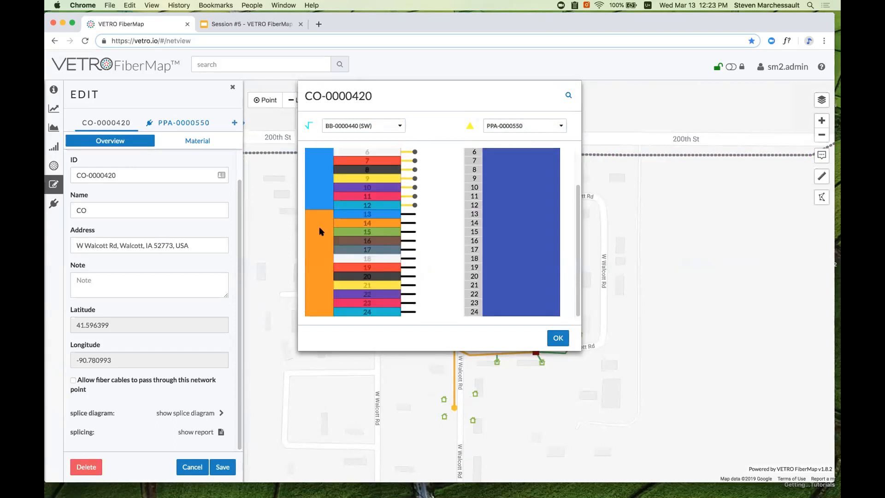
pyautogui.click(321, 233)
pyautogui.scroll(2, 405, 159)
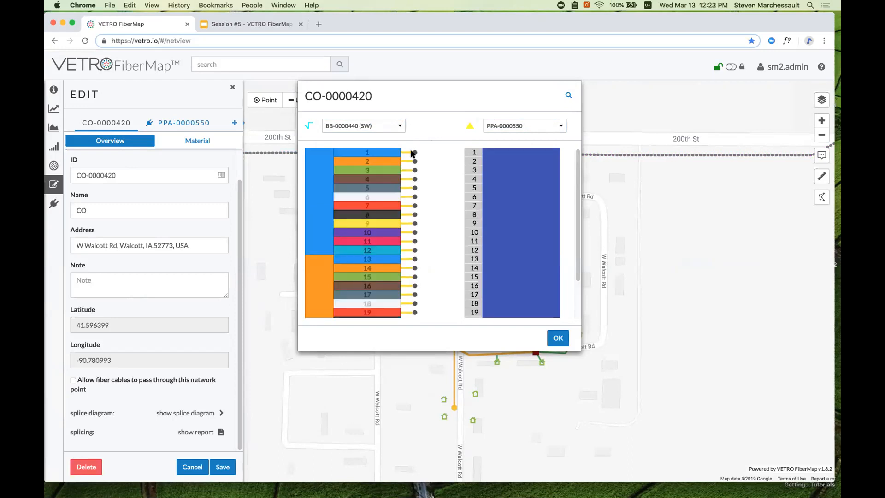
pyautogui.click(408, 162)
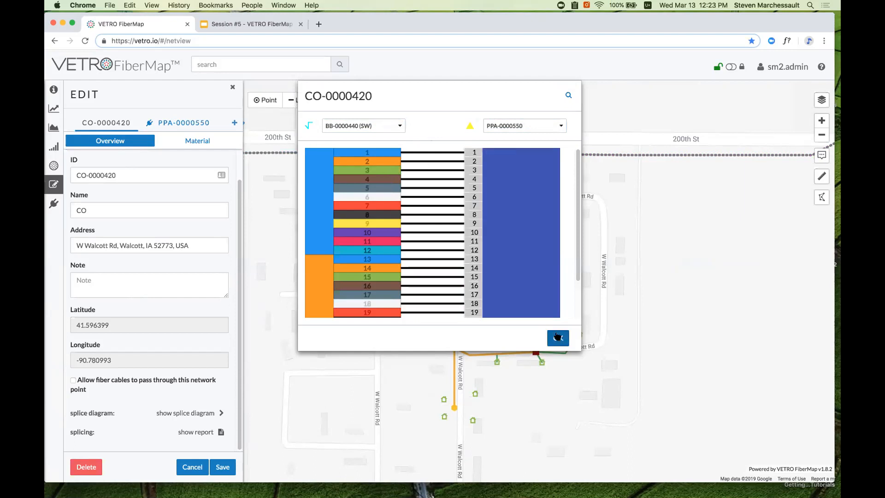
pyautogui.click(557, 337)
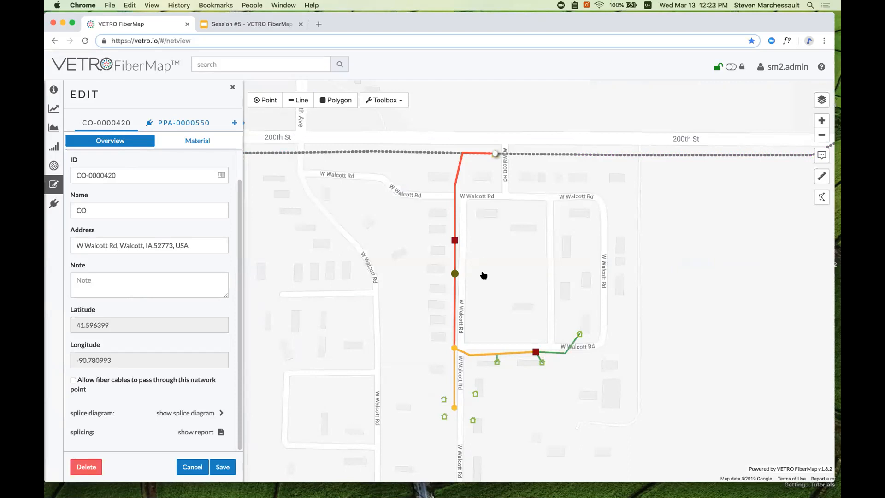
# In the splice diagram of handhole HH-0000230, cut the passthrough of fibers 1 to 12 between BB-0000440 (N) and (S).
pyautogui.moveTo(481, 282); pyautogui.dragTo(492, 267)
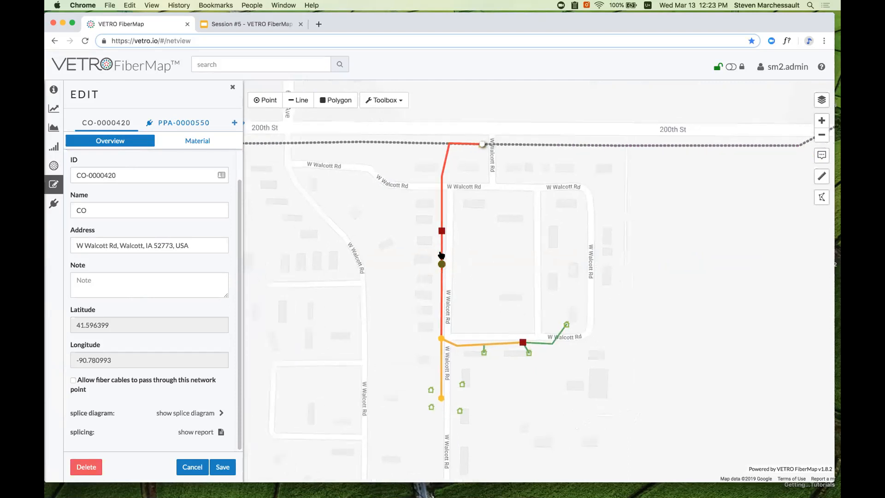
pyautogui.click(442, 264)
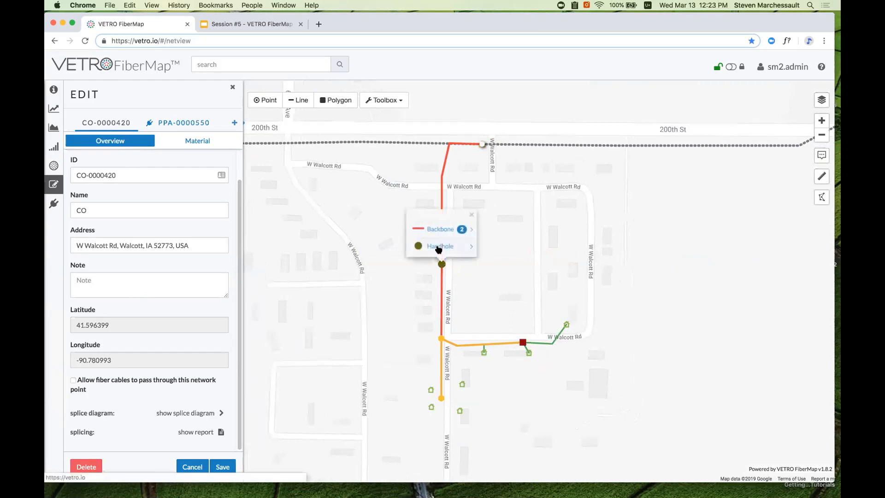
pyautogui.click(440, 247)
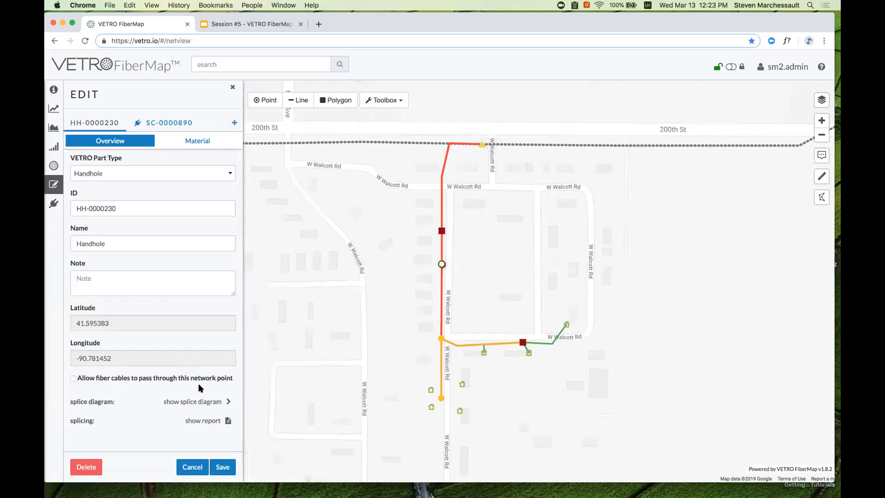
pyautogui.click(201, 403)
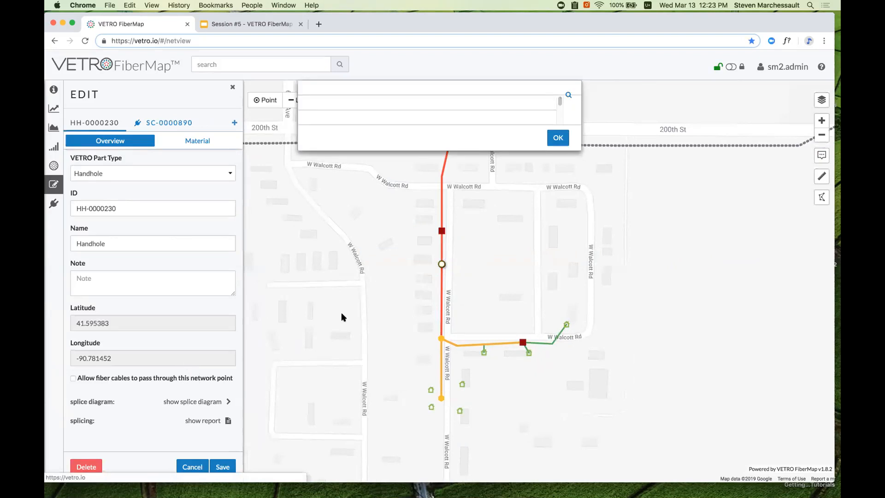
pyautogui.moveTo(315, 136); pyautogui.dragTo(199, 165)
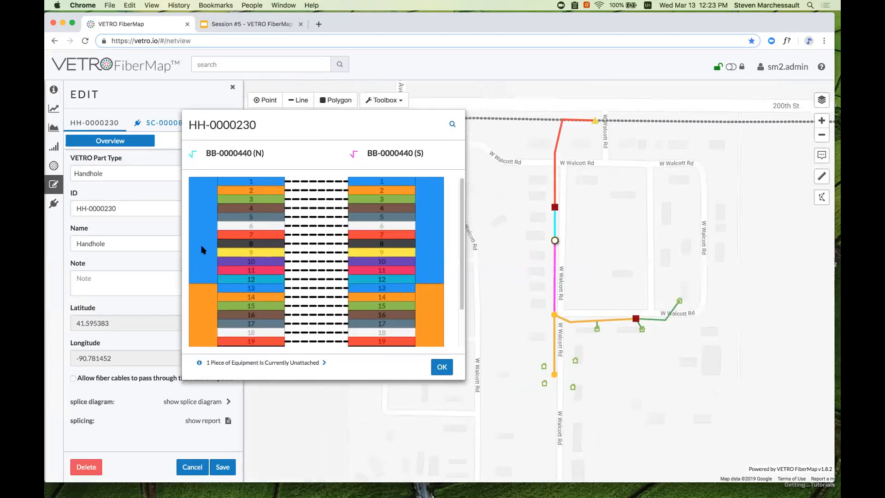
pyautogui.rightClick(307, 228)
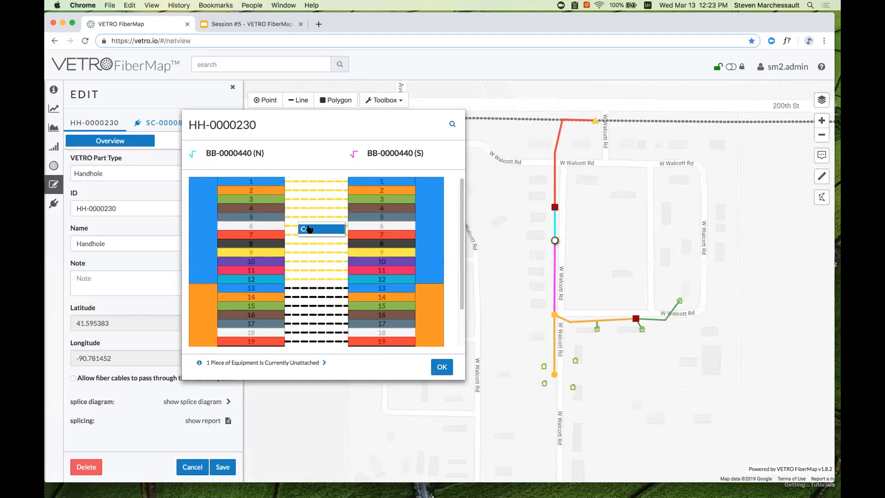
pyautogui.click(308, 228)
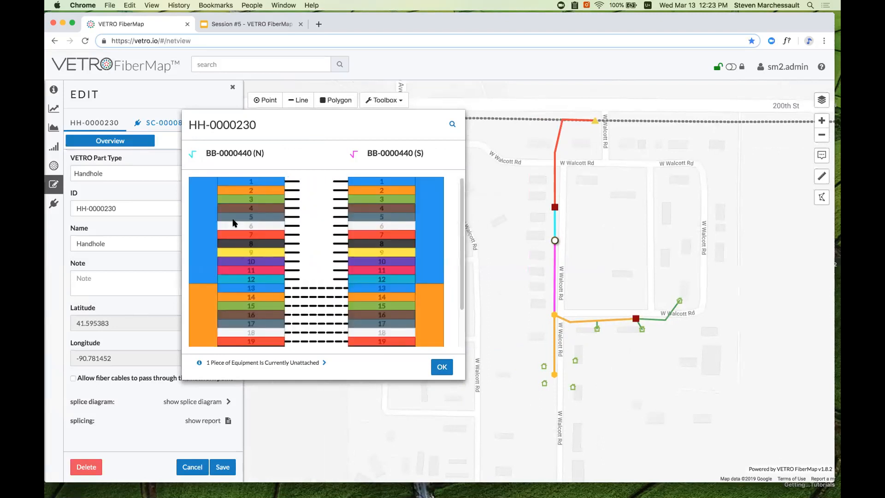
# Splice fibers 1 to 12 of BB-0000440 (N) to the matching fibers of BB-0000440 (S) in SC-0000890 and close the handhole's splice diagram.
pyautogui.rightClick(293, 217)
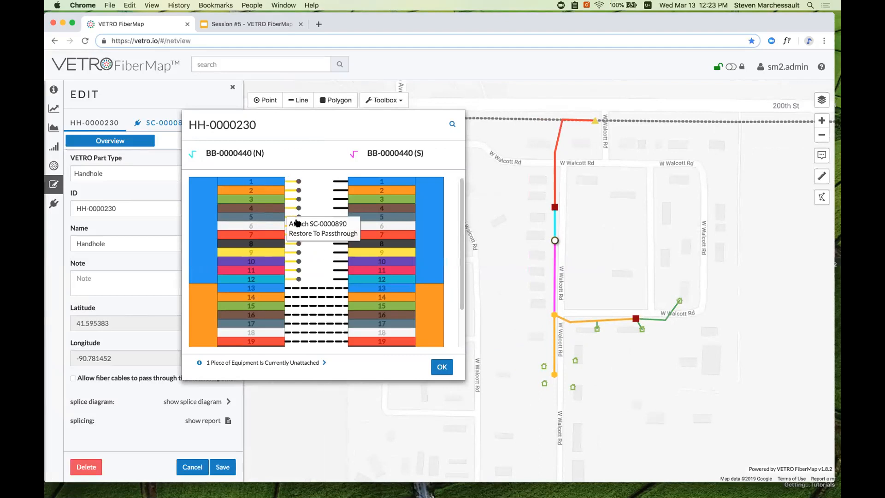
pyautogui.click(322, 224)
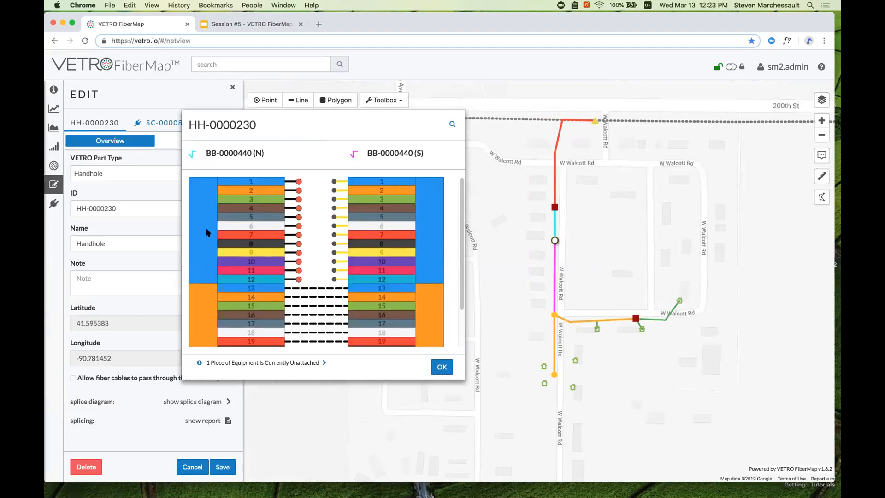
pyautogui.rightClick(341, 220)
pyautogui.click(350, 235)
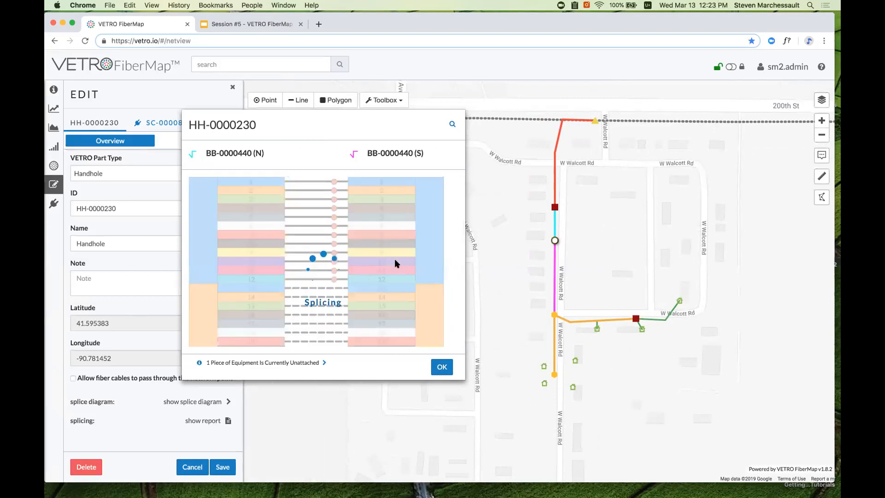
pyautogui.click(442, 368)
# In the splice diagram of cabinet CB-0000500, cut the passthrough of fibers 1 to 12 between BB-0000440 (NE) and (S).
pyautogui.click(556, 208)
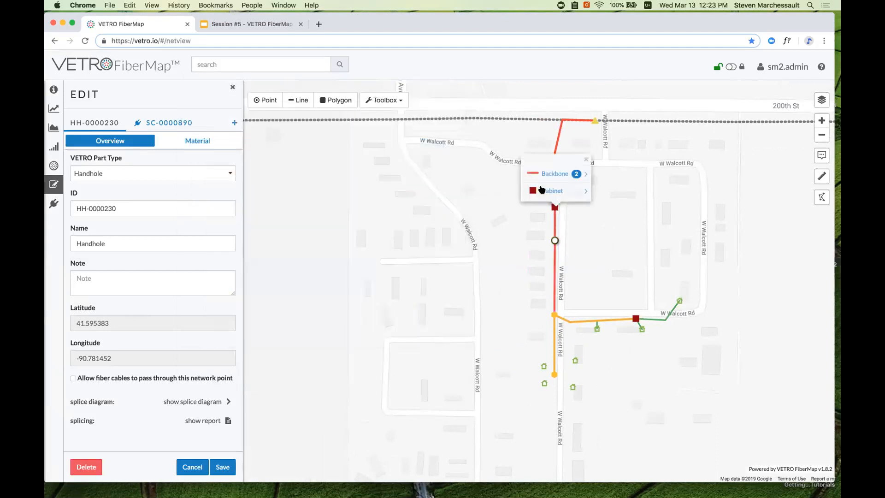
pyautogui.moveTo(536, 231); pyautogui.dragTo(474, 228)
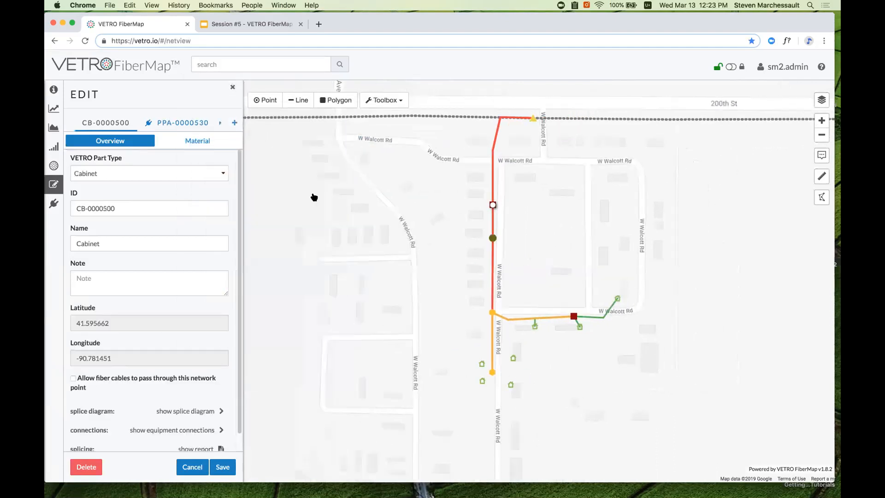
pyautogui.scroll(-1, 176, 413)
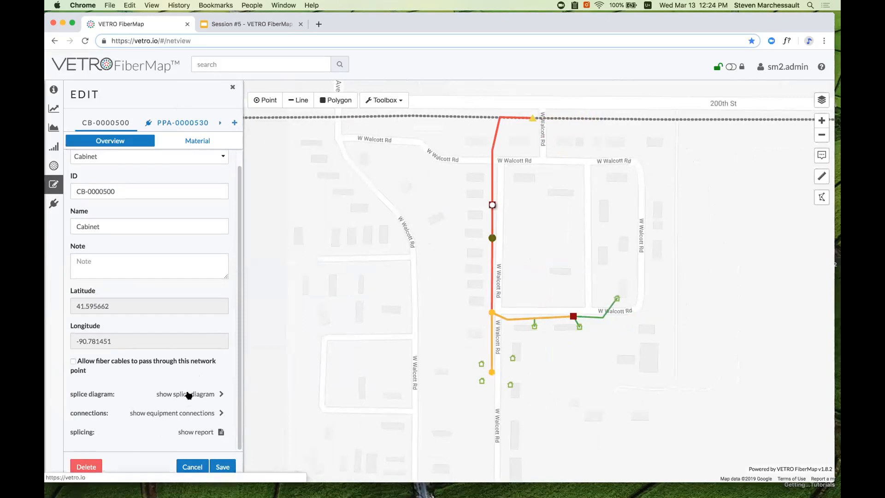
pyautogui.click(190, 395)
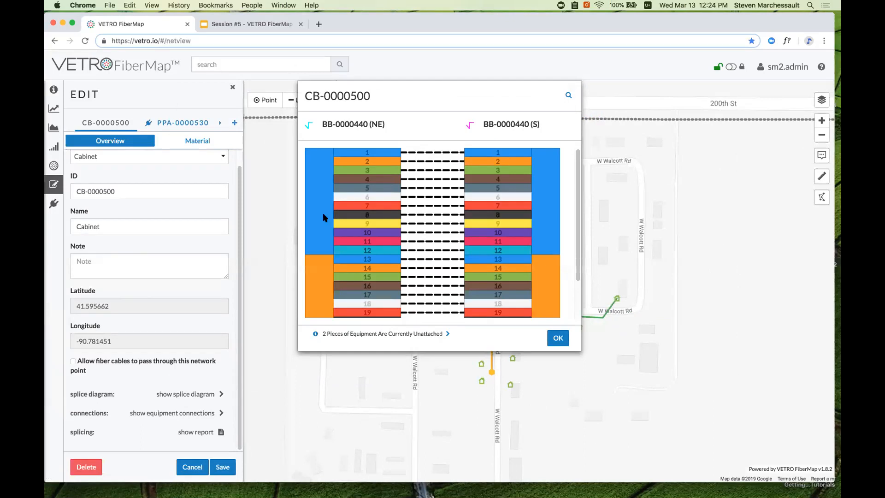
pyautogui.rightClick(423, 191)
pyautogui.click(434, 196)
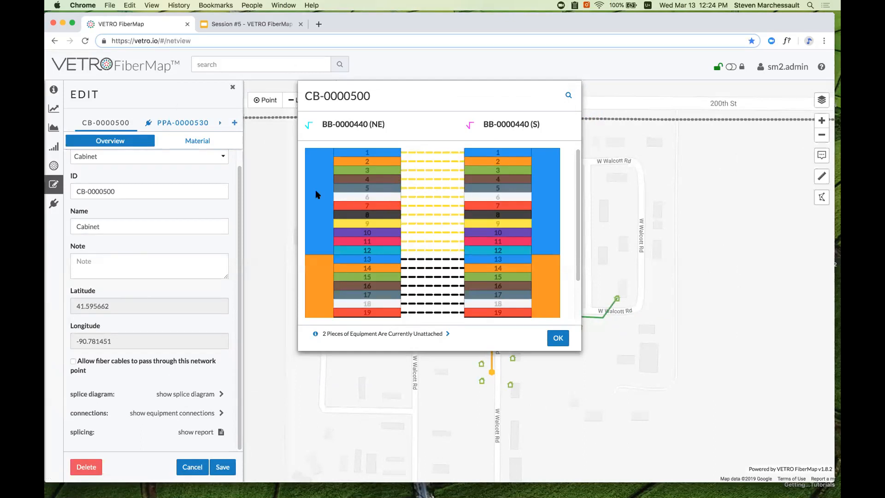
pyautogui.rightClick(405, 163)
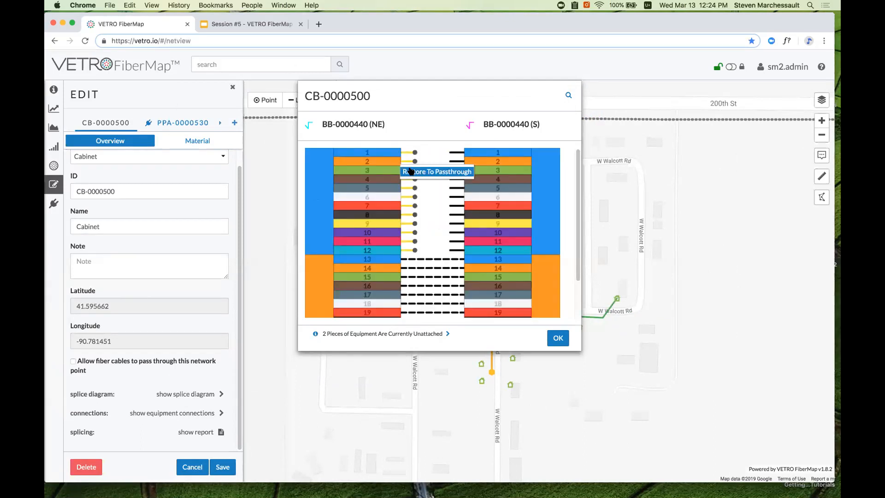
# Check the cabinet's unattached equipment, then restore fibers 1 to 12 of BB-0000440 to passthrough and close the splice diagram.
pyautogui.click(447, 334)
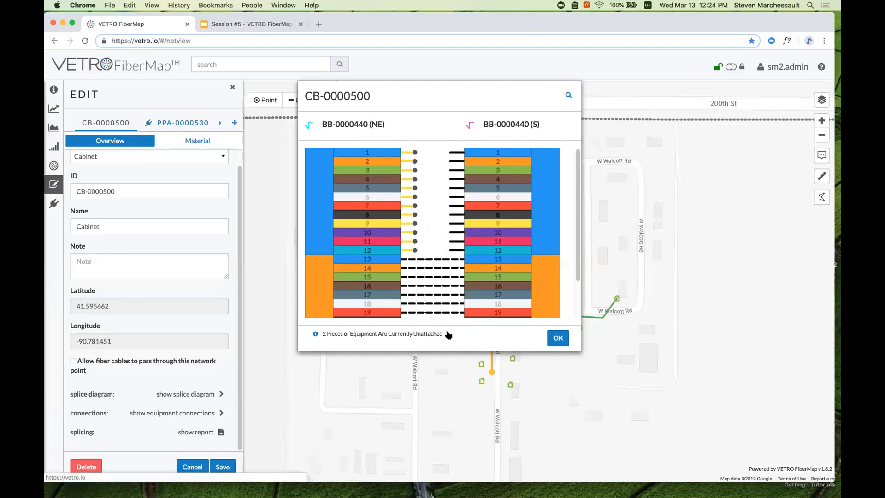
pyautogui.click(448, 334)
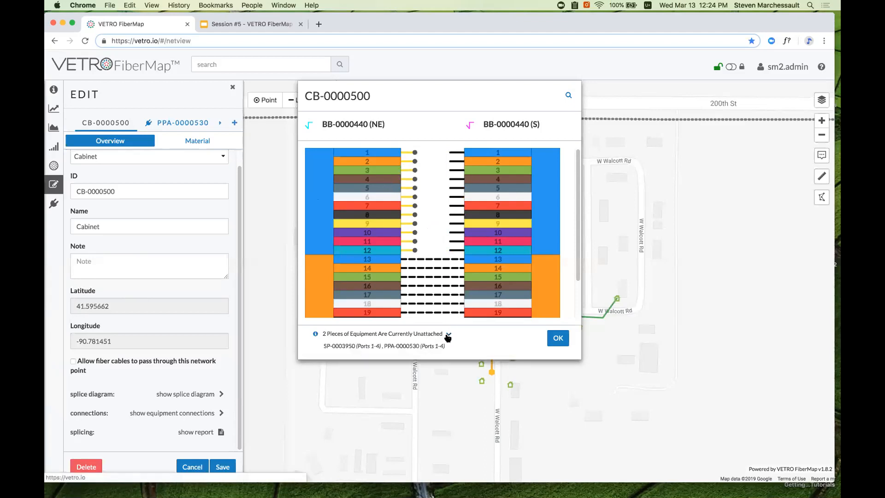
pyautogui.rightClick(417, 198)
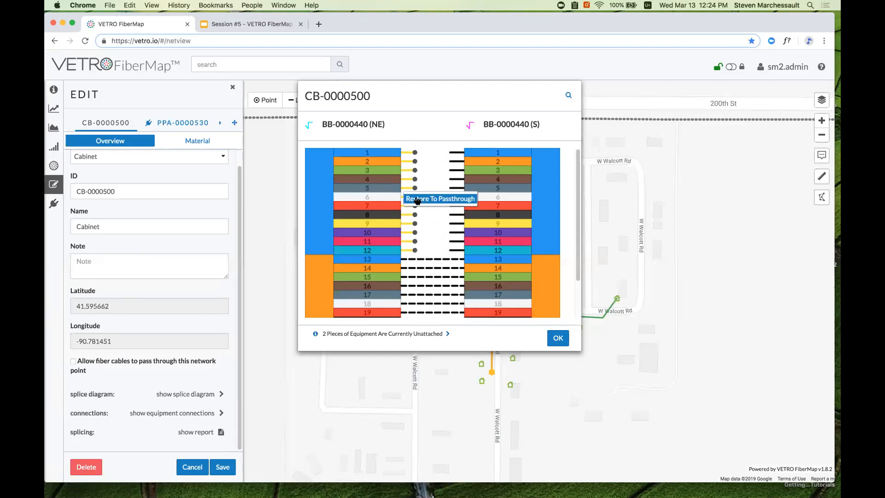
pyautogui.click(440, 198)
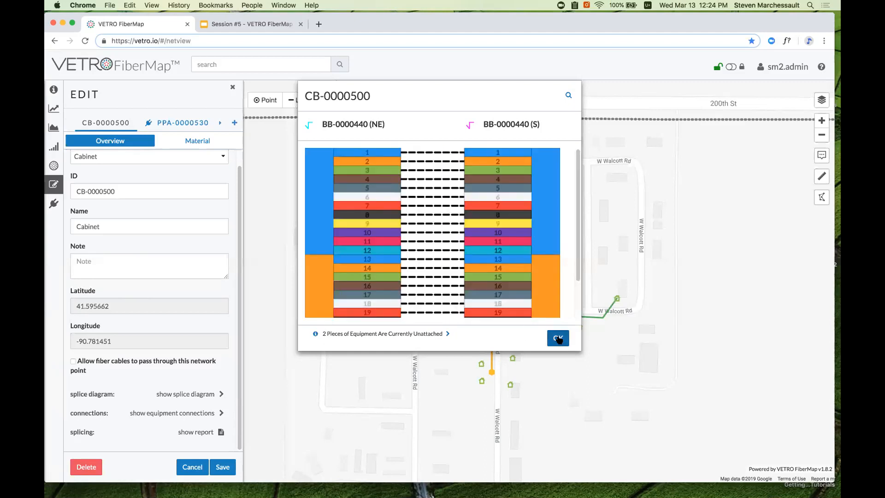
pyautogui.click(558, 339)
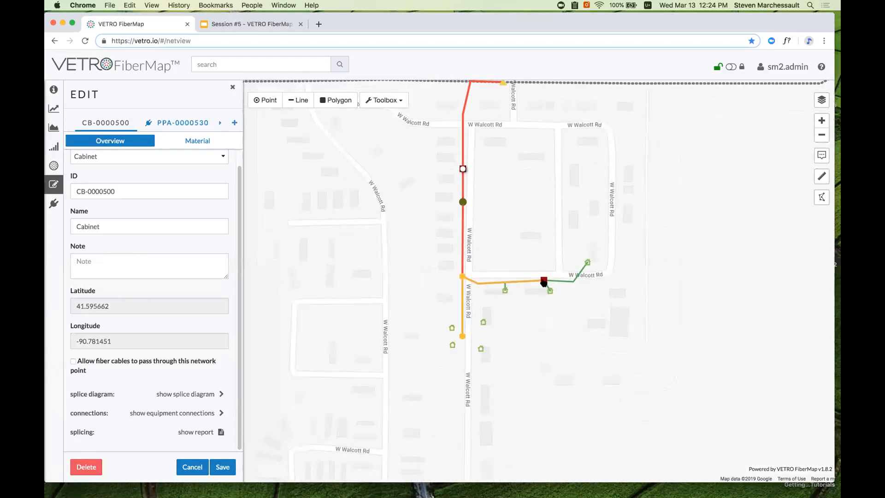
# In the equipment connections of cabinet CB-0000490, connect the upstream port of splitter SP-0003940 to fiber 1 of cable LA-0001560 (W).
pyautogui.click(545, 282)
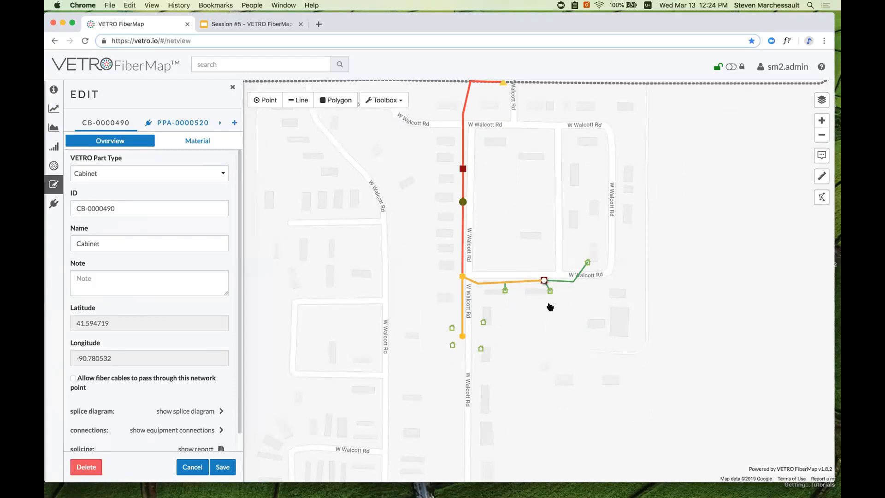
pyautogui.scroll(-1, 156, 414)
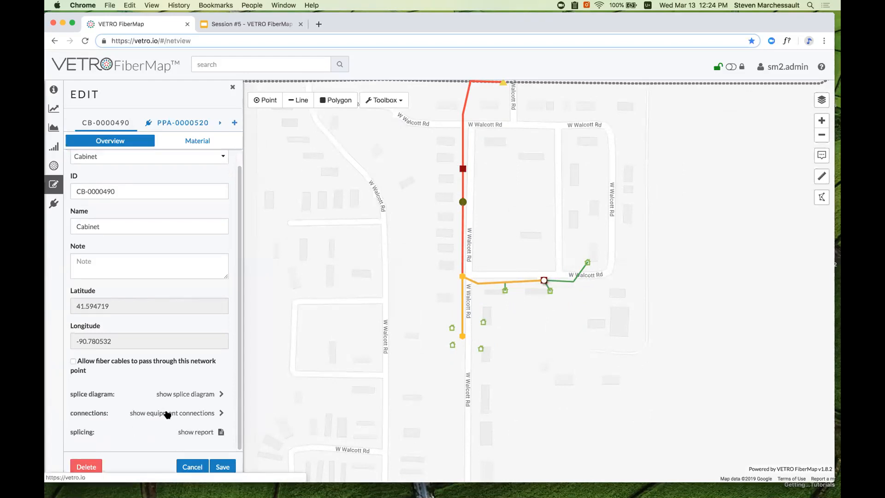
pyautogui.click(167, 414)
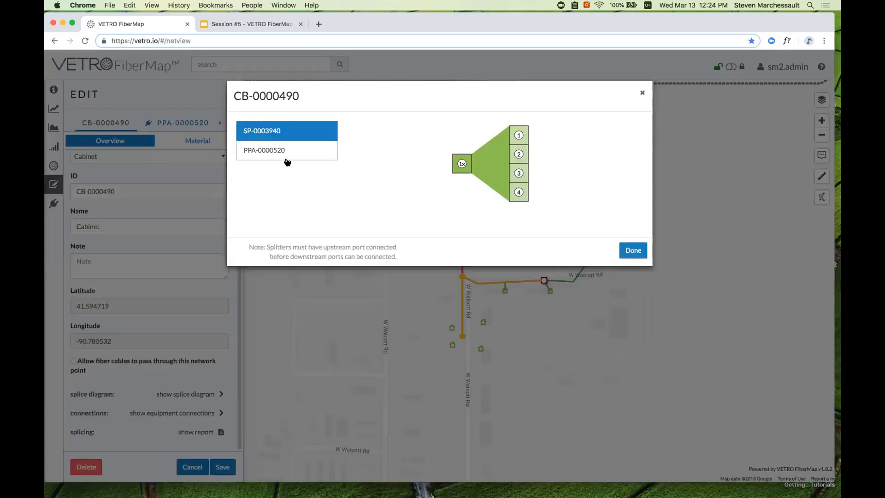
pyautogui.click(461, 164)
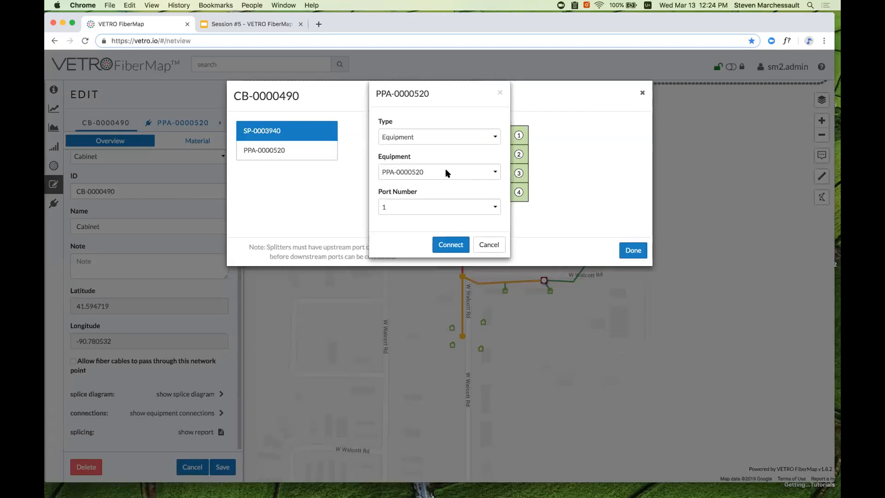
pyautogui.click(445, 172)
pyautogui.click(455, 138)
pyautogui.click(455, 137)
pyautogui.click(455, 146)
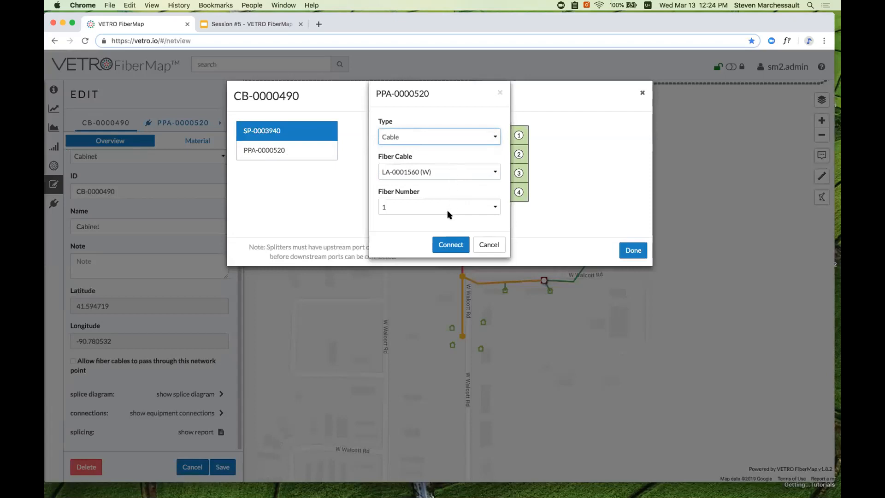
pyautogui.click(447, 208)
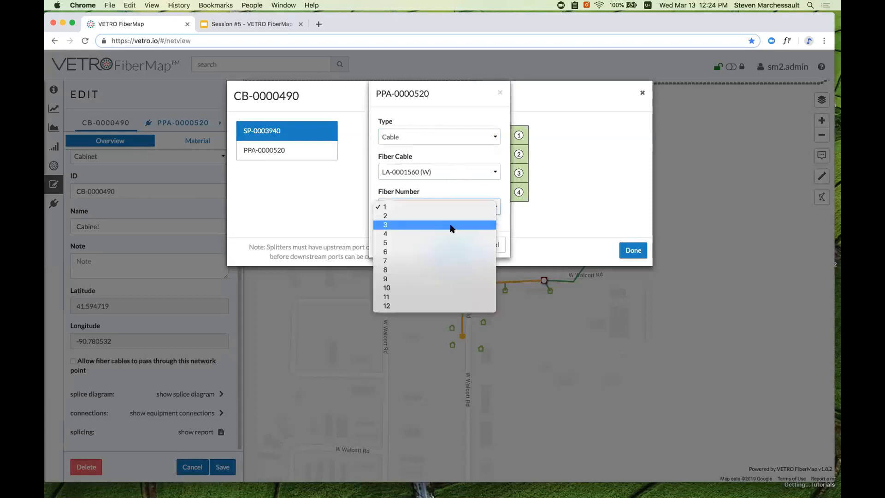
pyautogui.click(460, 188)
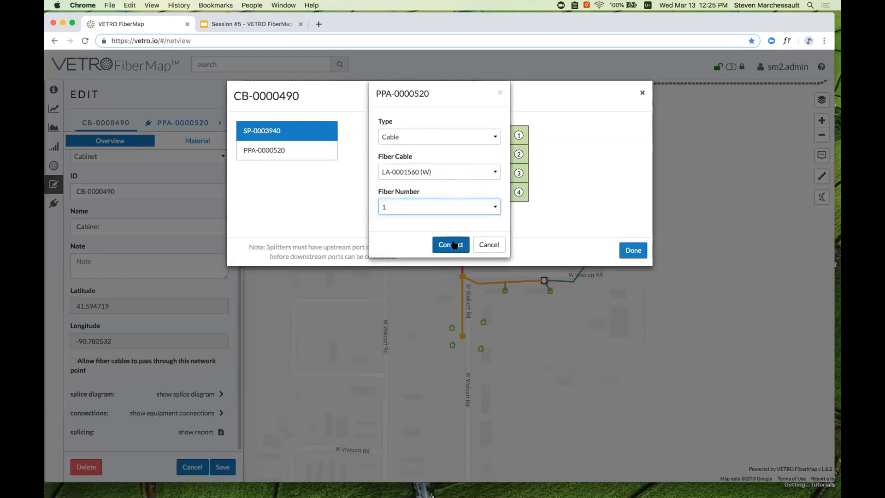
pyautogui.click(453, 244)
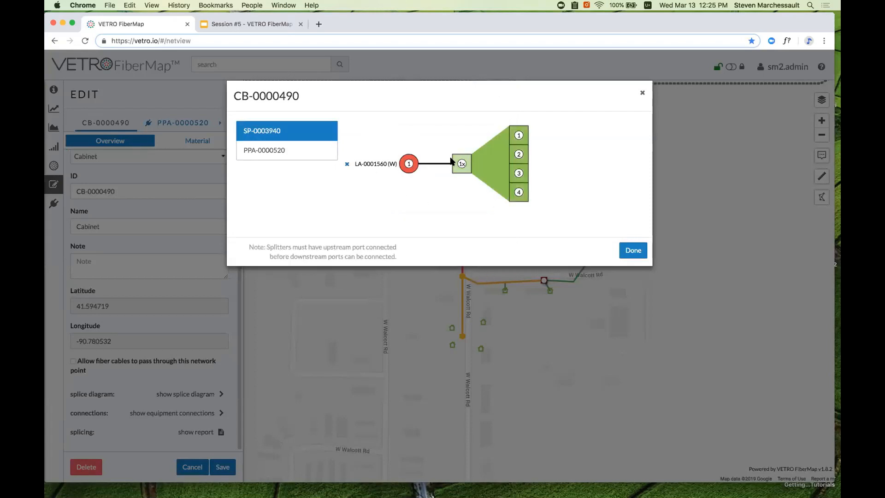
# Connect downstream ports 1 to 4 of splitter SP-0003940 to the matching ports of patch panel PPA-0000520.
pyautogui.click(519, 136)
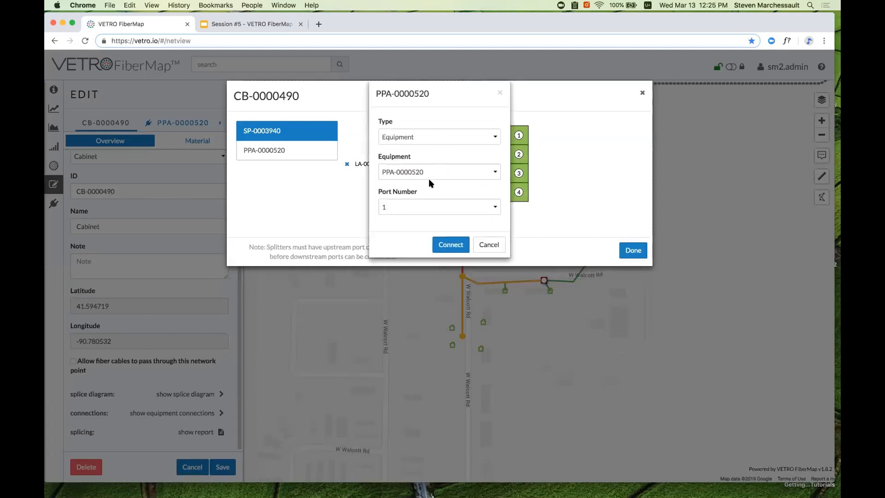
pyautogui.click(451, 246)
pyautogui.click(519, 155)
pyautogui.click(459, 248)
pyautogui.click(519, 174)
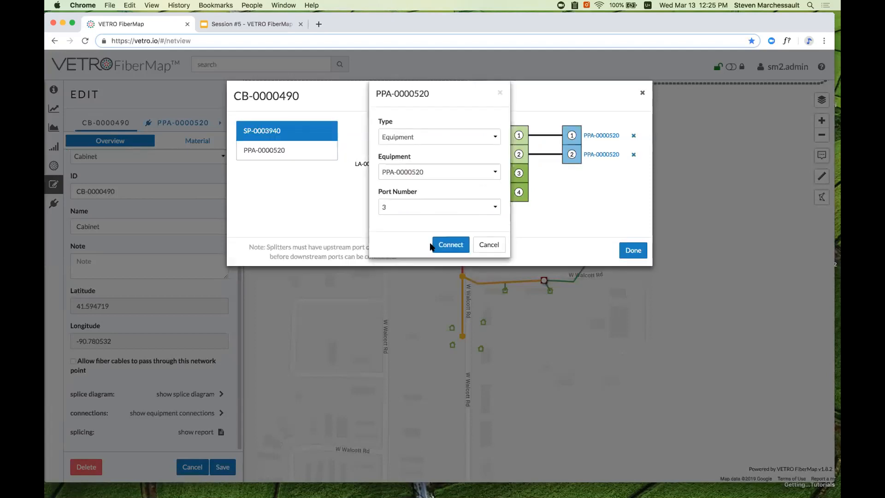
pyautogui.click(436, 245)
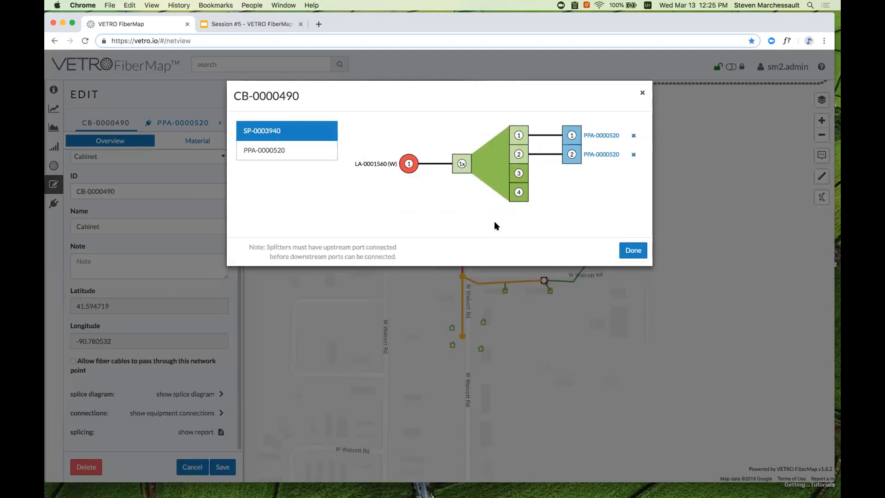
pyautogui.click(519, 192)
pyautogui.click(446, 246)
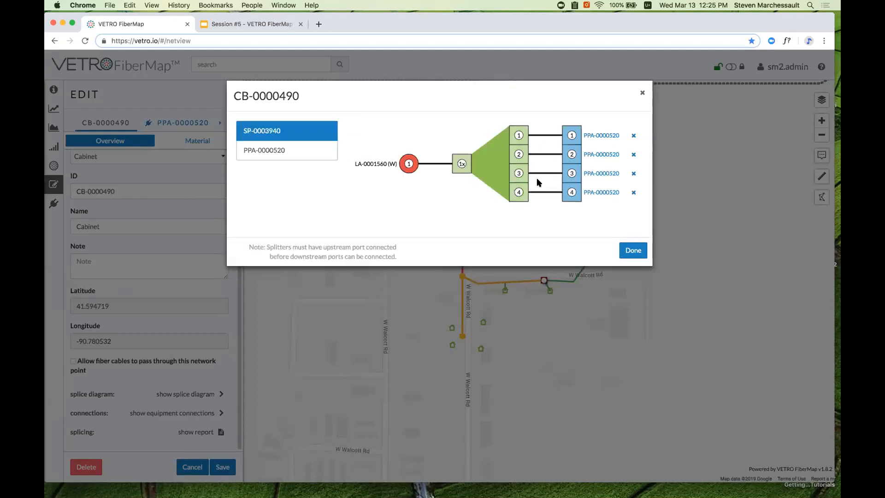
# Connect port 1 of patch panel PPA-0000520 to fiber 1 of DR-0002990 (E) and port 2 to fiber 1 of DR-0003000 (SE).
pyautogui.click(273, 153)
pyautogui.click(491, 135)
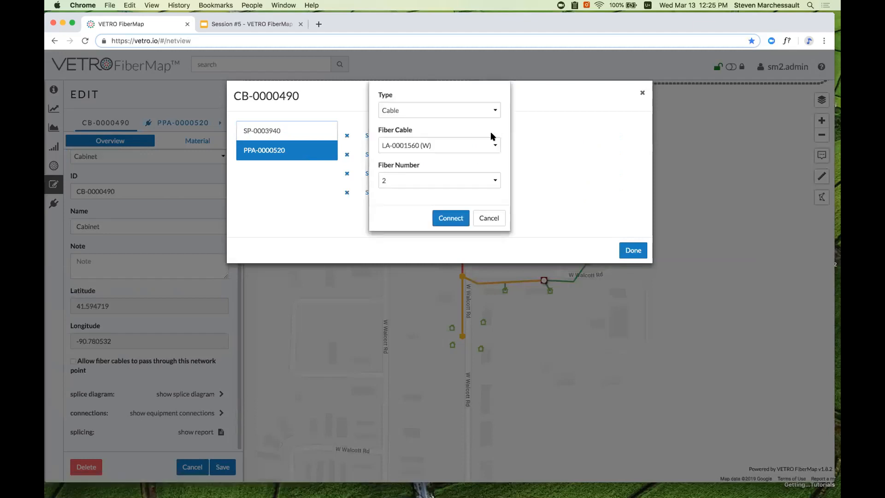
pyautogui.click(453, 146)
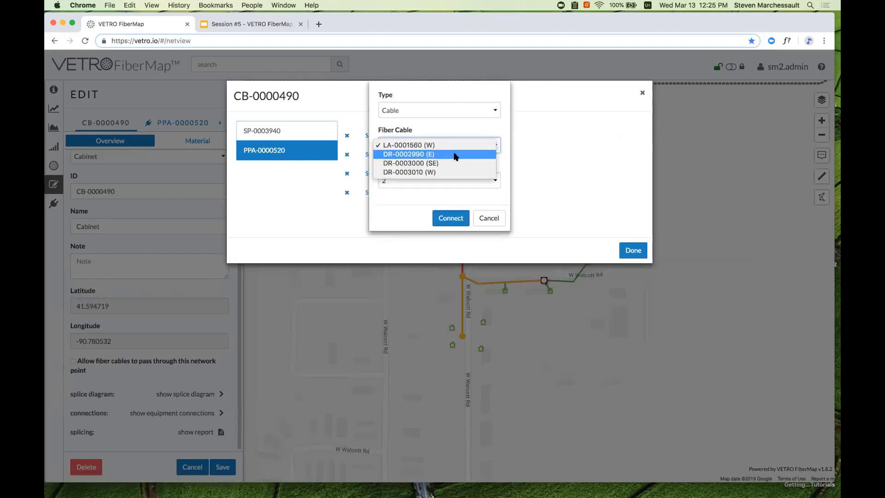
pyautogui.click(454, 155)
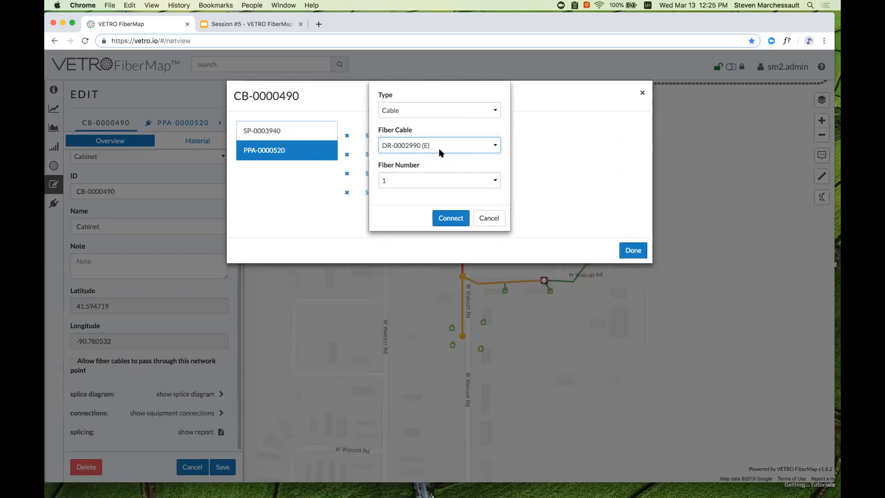
pyautogui.click(442, 220)
pyautogui.click(490, 155)
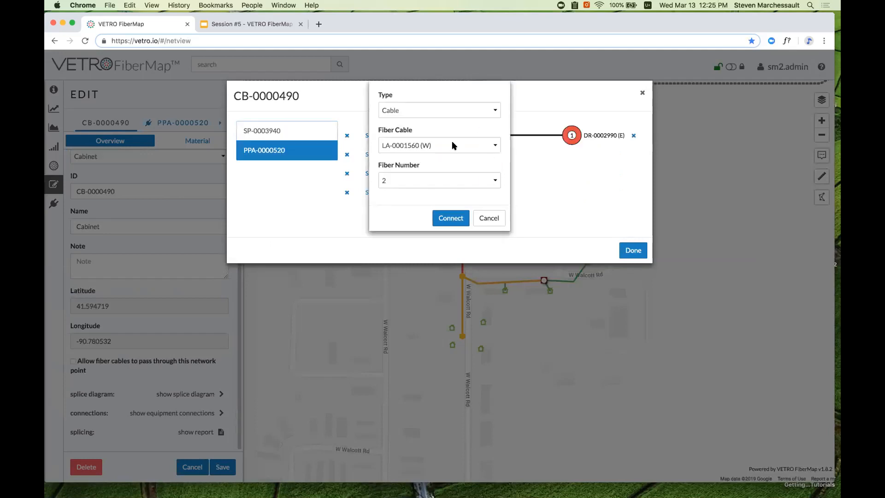
pyautogui.click(442, 152)
pyautogui.click(454, 155)
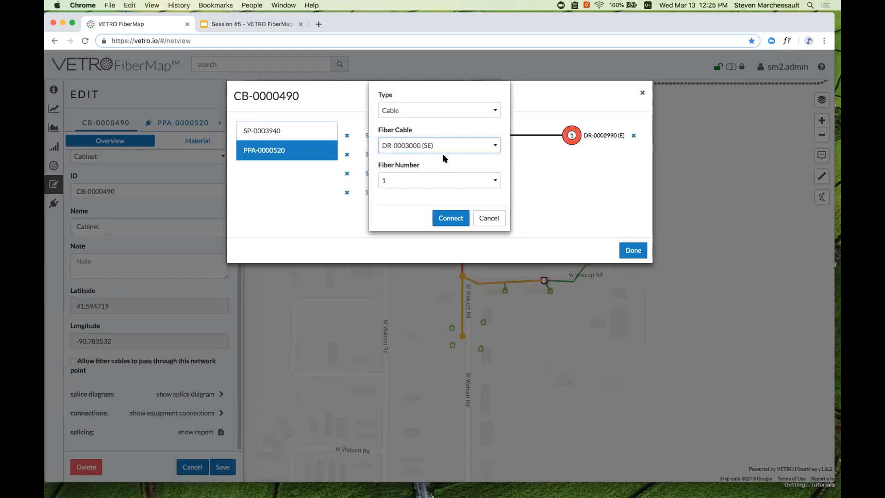
pyautogui.click(451, 217)
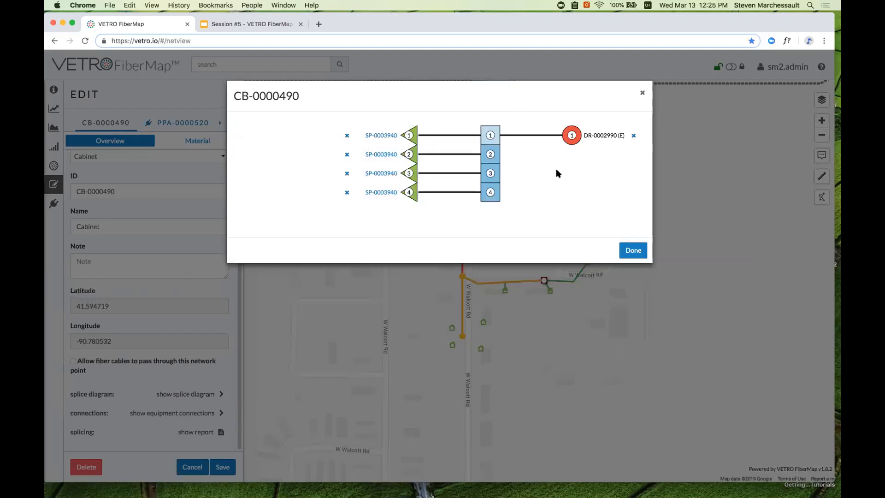
# Connect port 3 of PPA-0000520 to fiber 1 of DR-0003010 (W) and close the cabinet's equipment connections.
pyautogui.click(491, 173)
pyautogui.click(460, 146)
pyautogui.click(459, 153)
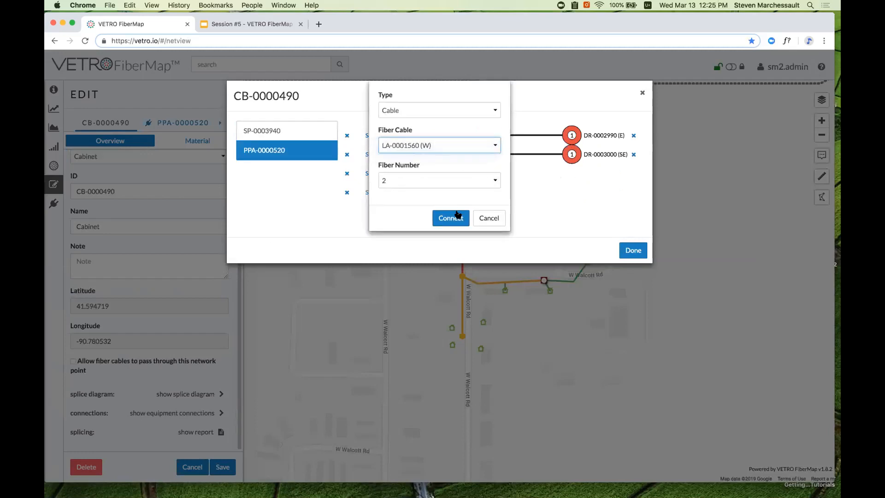
pyautogui.click(453, 216)
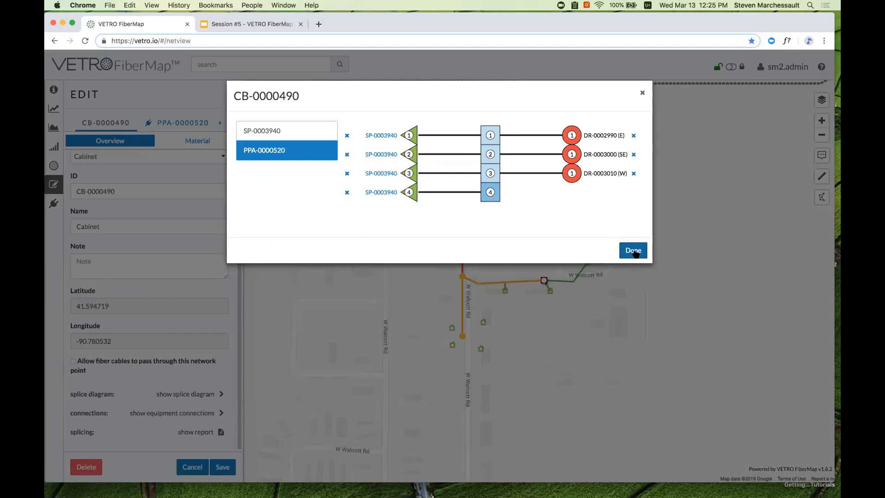
pyautogui.click(635, 252)
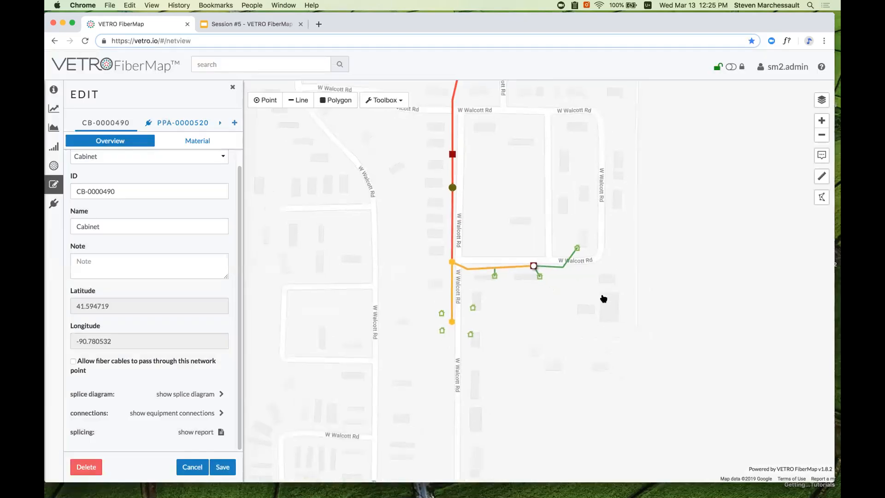
# Define a Fiber Manager workspace from central office CO-0000420 as A to service location SL-0036410 as Z.
pyautogui.click(522, 308)
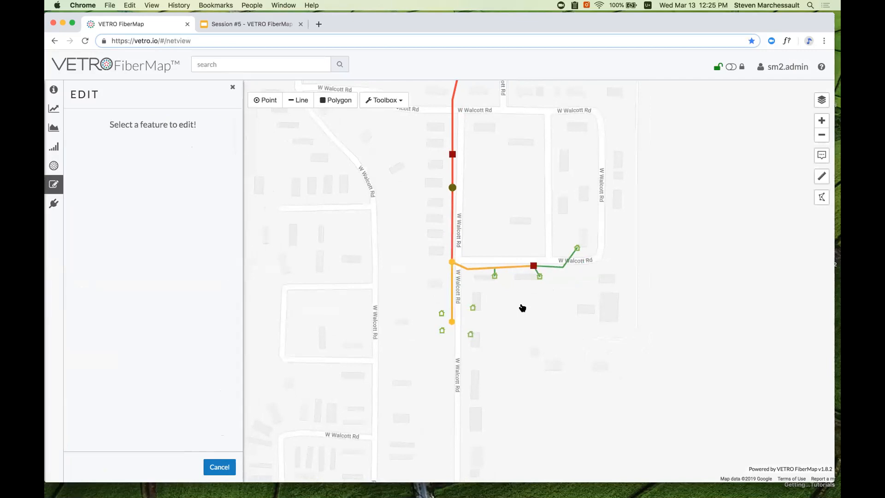
pyautogui.moveTo(527, 337); pyautogui.dragTo(526, 387)
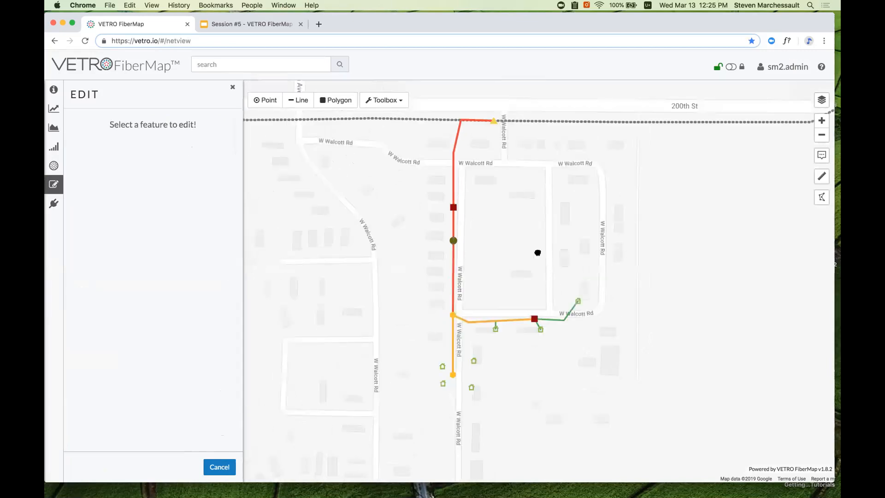
pyautogui.moveTo(442, 148); pyautogui.dragTo(432, 140)
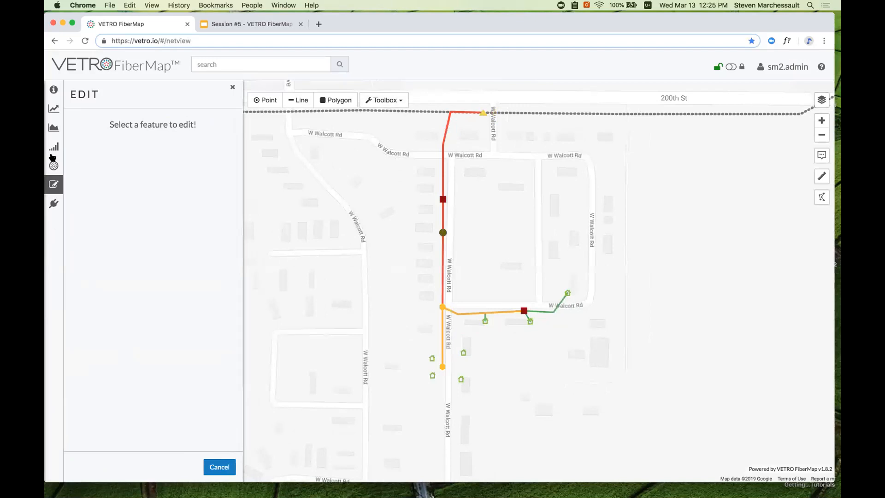
pyautogui.click(54, 167)
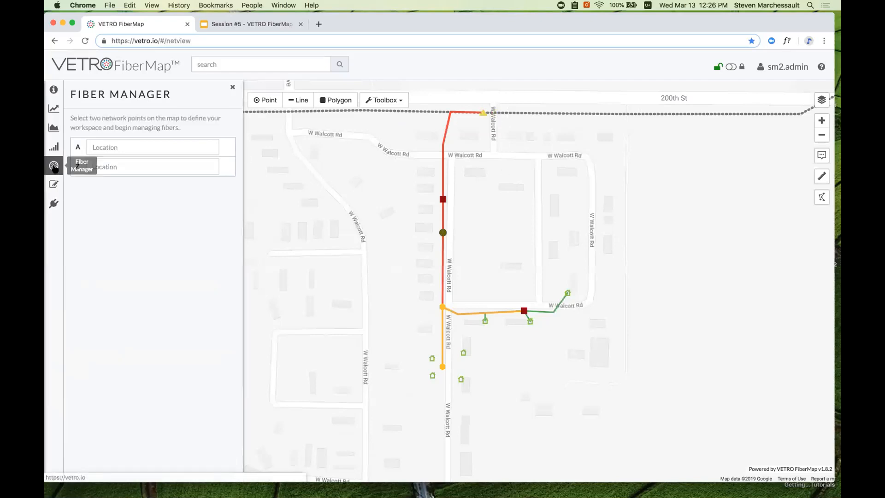
pyautogui.click(483, 114)
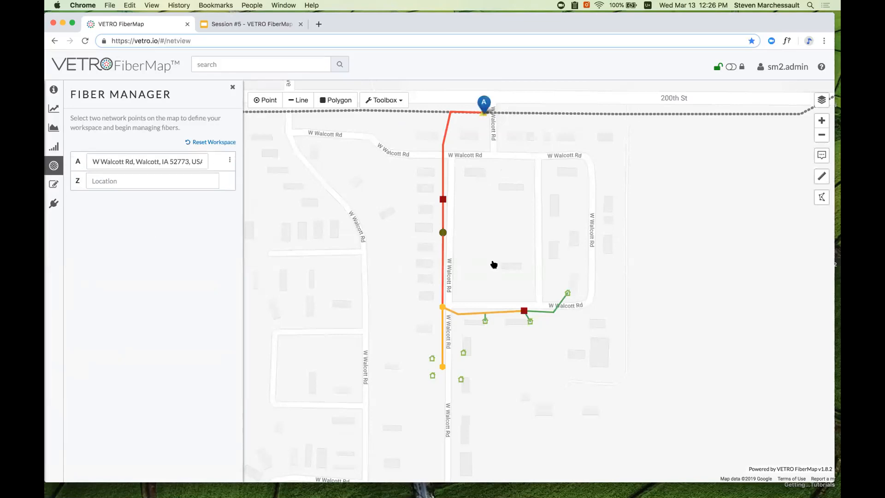
pyautogui.moveTo(493, 264); pyautogui.dragTo(490, 241)
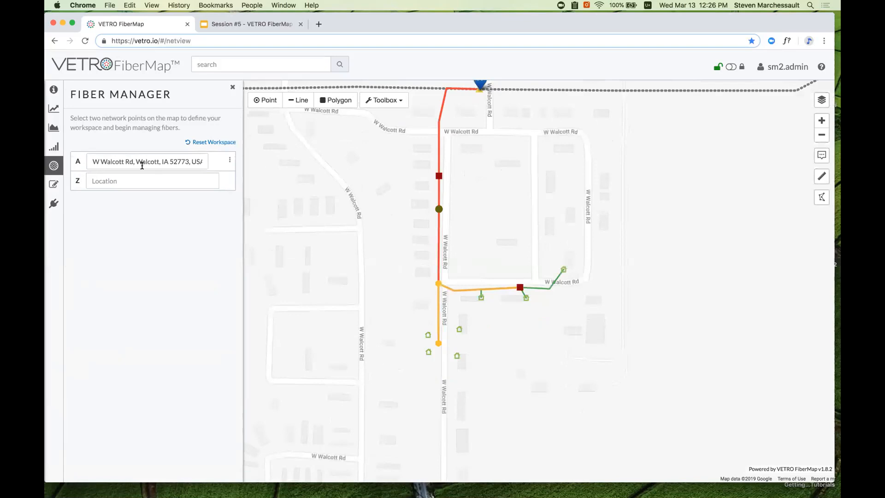
pyautogui.click(526, 299)
pyautogui.scroll(1, 533, 317)
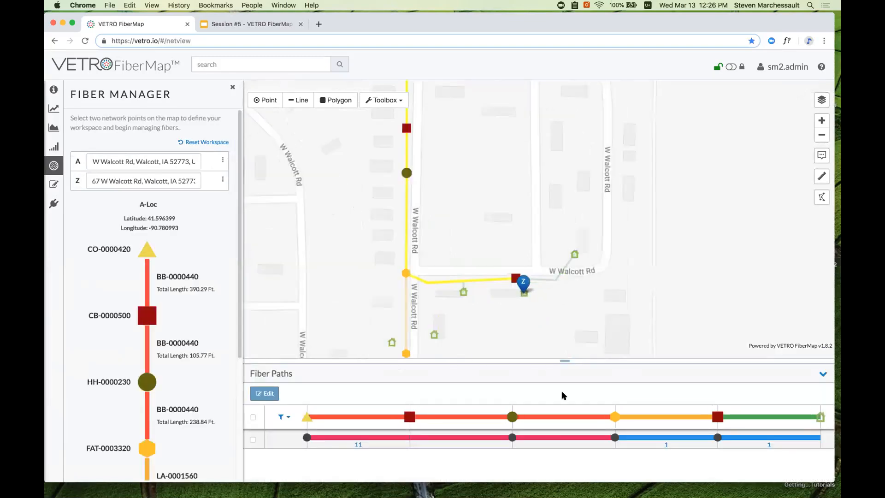
pyautogui.scroll(-1, 518, 339)
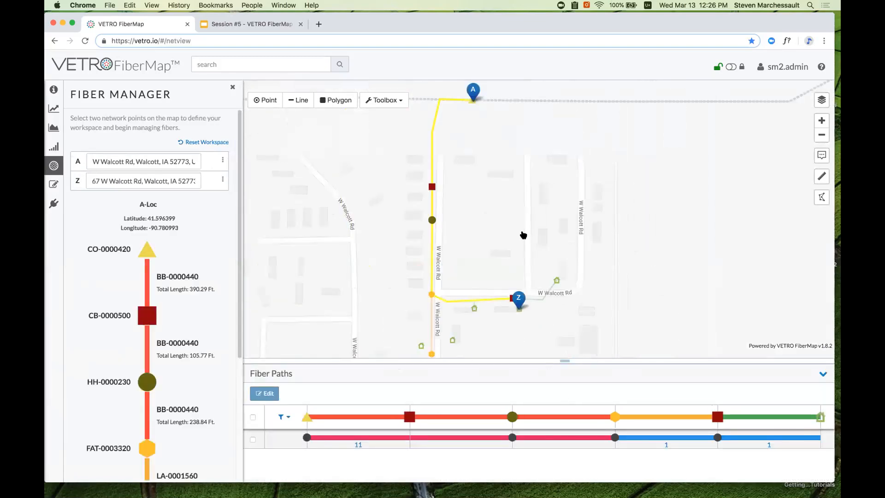
# Examine the route's network points and cables between A and Z, along with the splice points on its fiber path.
pyautogui.scroll(-3, 200, 293)
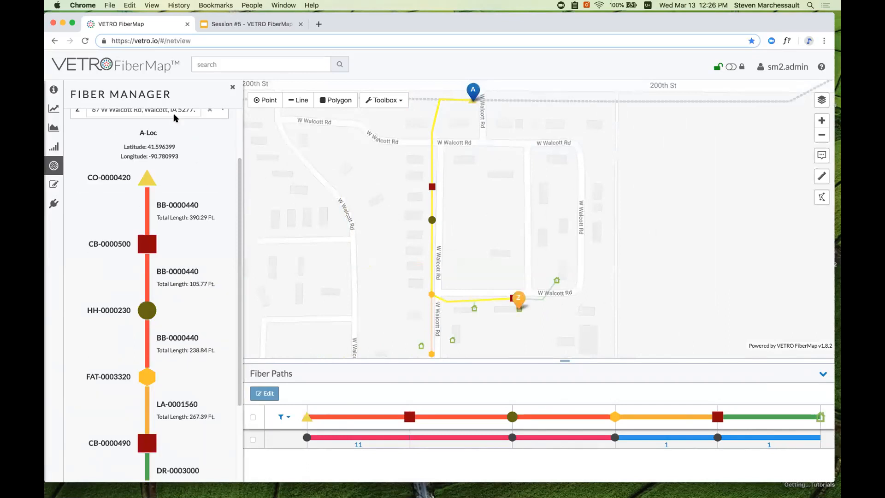
pyautogui.scroll(-1, 145, 167)
pyautogui.scroll(-1, 149, 184)
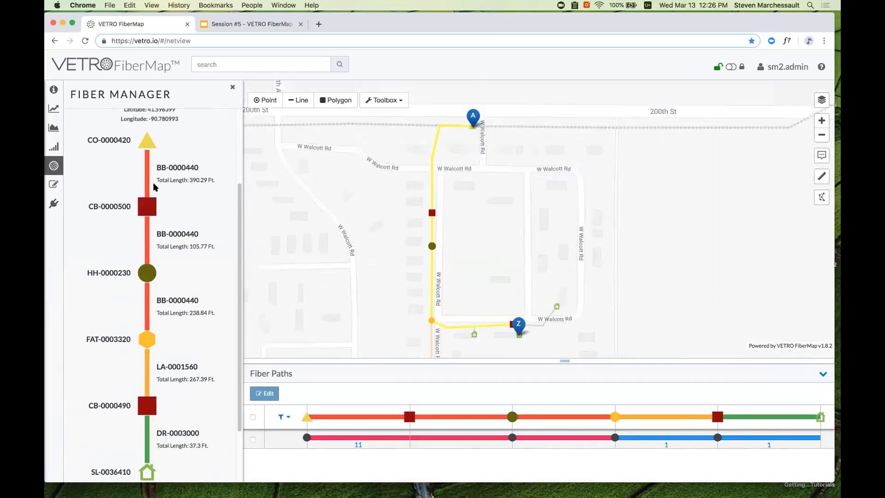
pyautogui.scroll(-1, 150, 212)
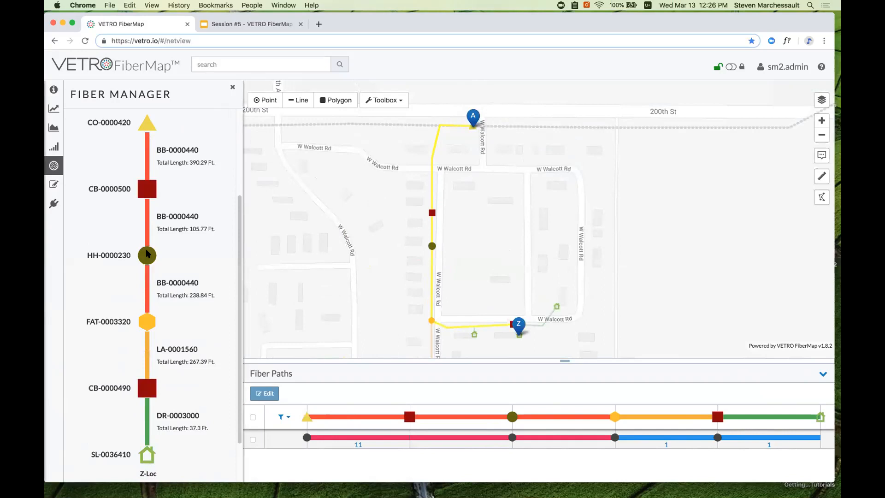
pyautogui.moveTo(562, 361); pyautogui.dragTo(564, 341)
pyautogui.moveTo(612, 308); pyautogui.dragTo(602, 259)
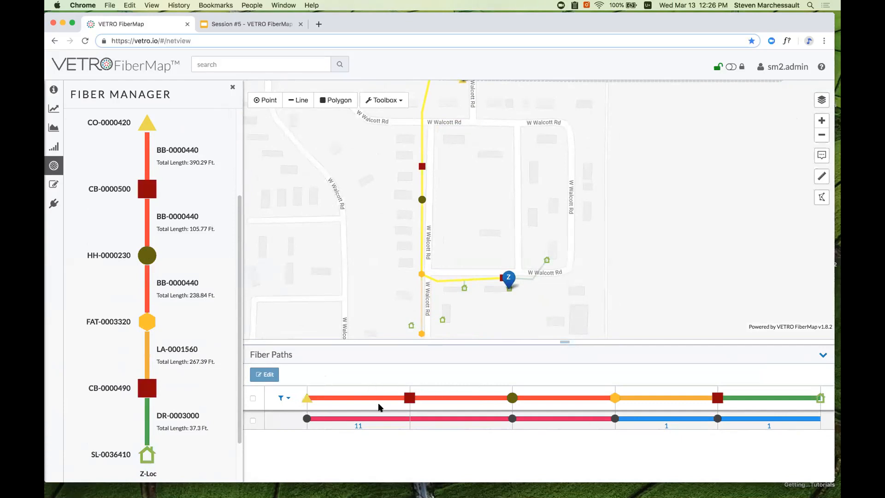
pyautogui.moveTo(306, 419)
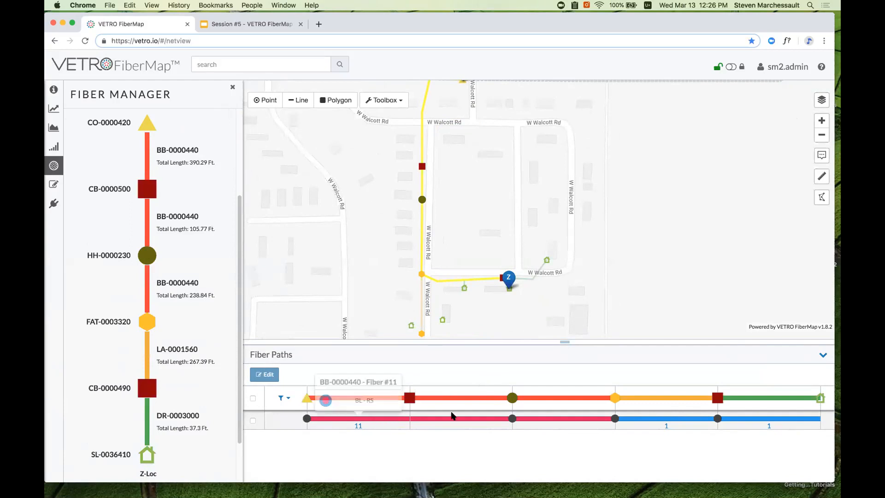
pyautogui.moveTo(512, 419)
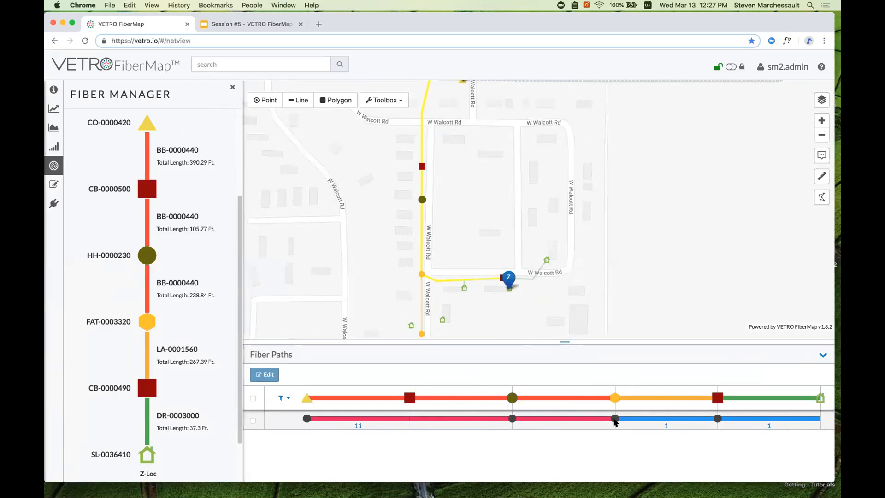
pyautogui.moveTo(613, 418)
pyautogui.moveTo(715, 419)
# Create a circuit on the listed fiber path to SL-0036410, keep its prefilled details, save it and dismiss the notice.
pyautogui.click(253, 421)
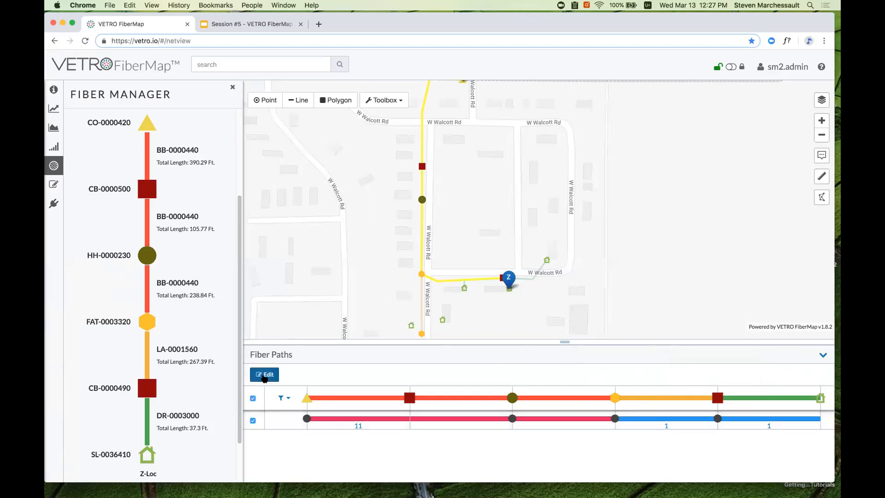
pyautogui.click(263, 377)
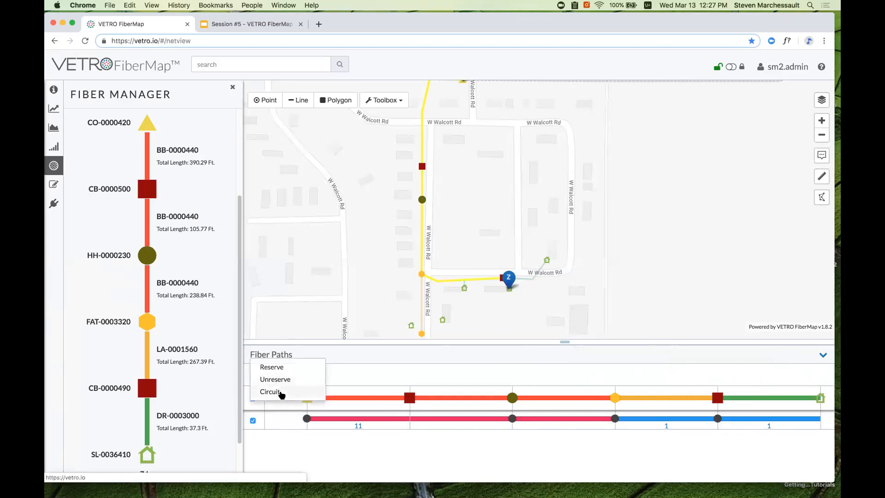
pyautogui.click(281, 392)
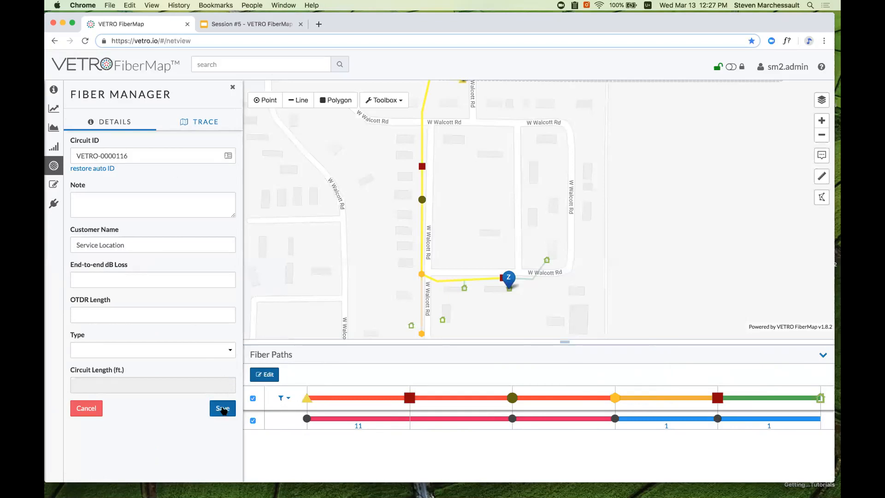
pyautogui.click(222, 408)
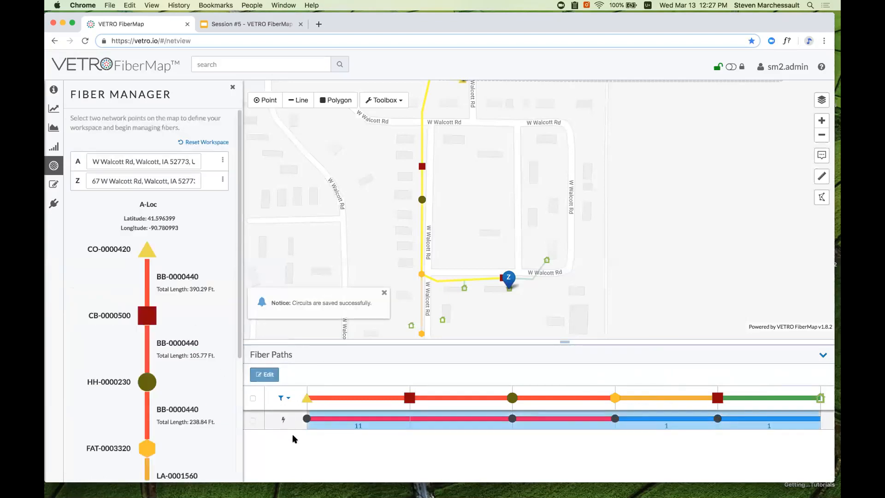
pyautogui.click(385, 293)
# Move the workspace's Z location to the FAT at the southern end of cable LA-0001570.
pyautogui.moveTo(524, 293); pyautogui.dragTo(525, 281)
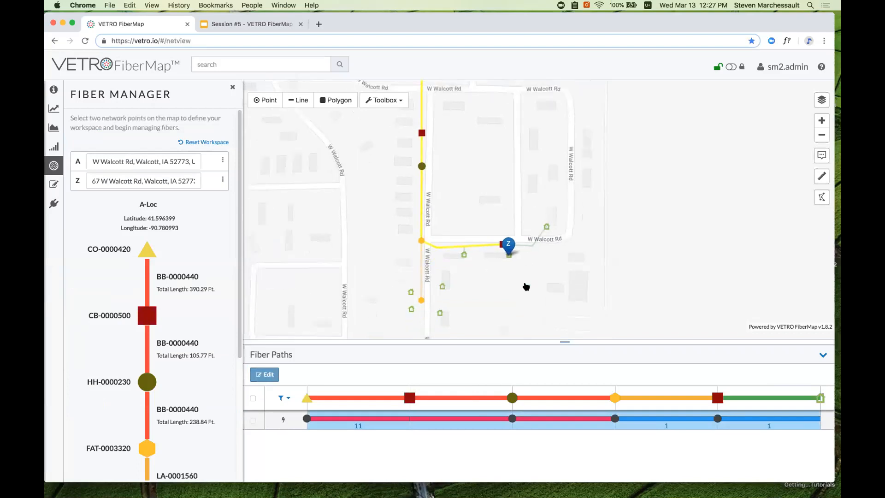
pyautogui.moveTo(510, 248)
pyautogui.mouseDown()
pyautogui.moveTo(427, 245)
pyautogui.moveTo(421, 299)
pyautogui.mouseUp()
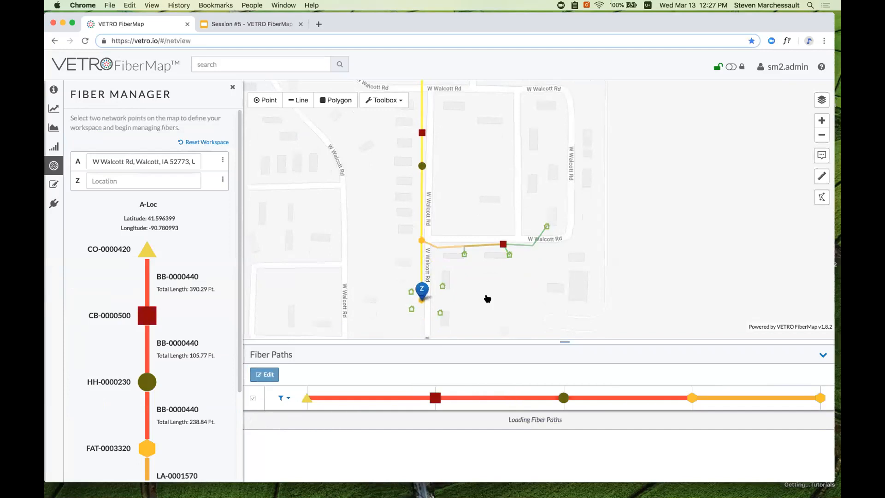
pyautogui.scroll(-1, 577, 454)
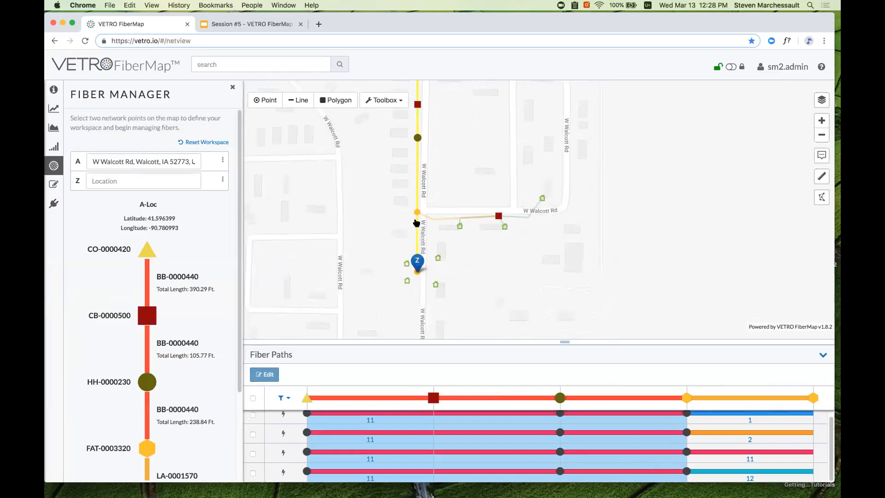
# Reserve the fiber paths using fibers 11 and 12 of LA-0001570, then dismiss the notice and close the Fiber Manager.
pyautogui.click(252, 473)
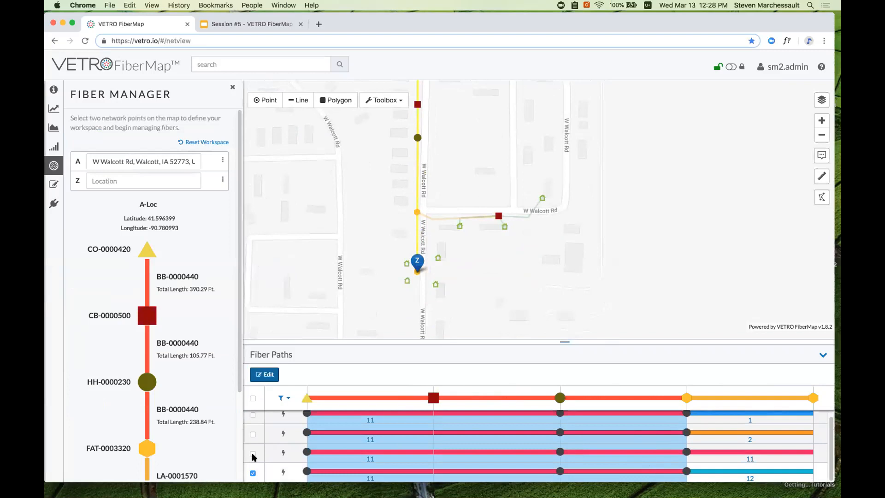
pyautogui.click(253, 454)
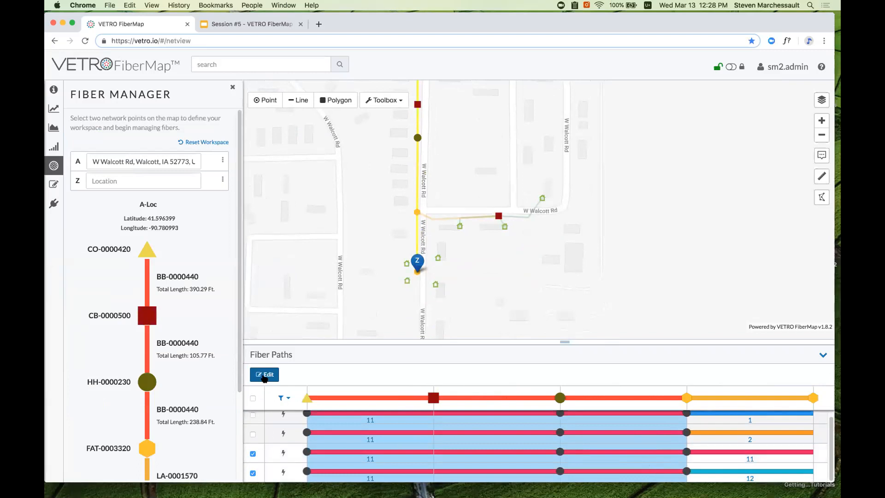
pyautogui.click(264, 376)
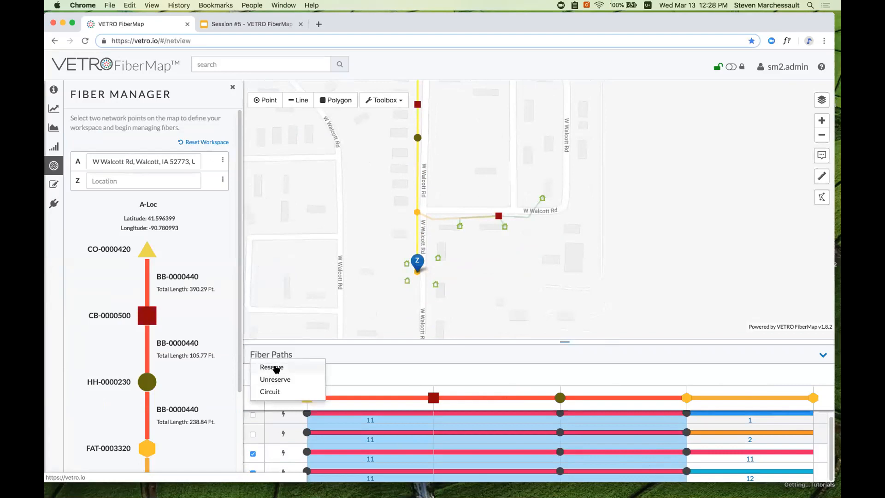
pyautogui.click(275, 369)
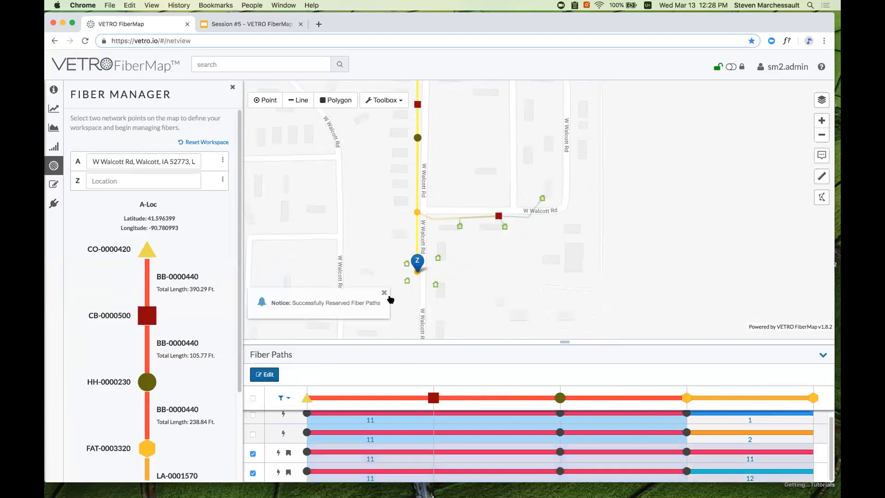
pyautogui.click(384, 293)
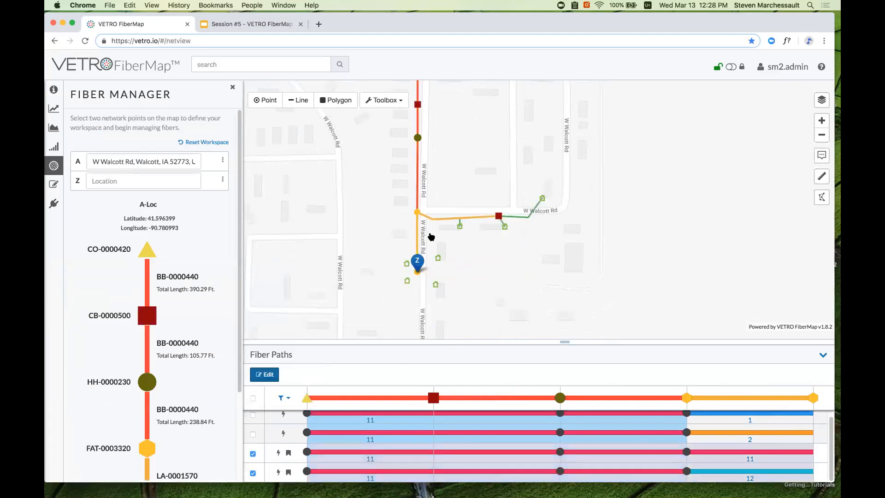
pyautogui.click(233, 89)
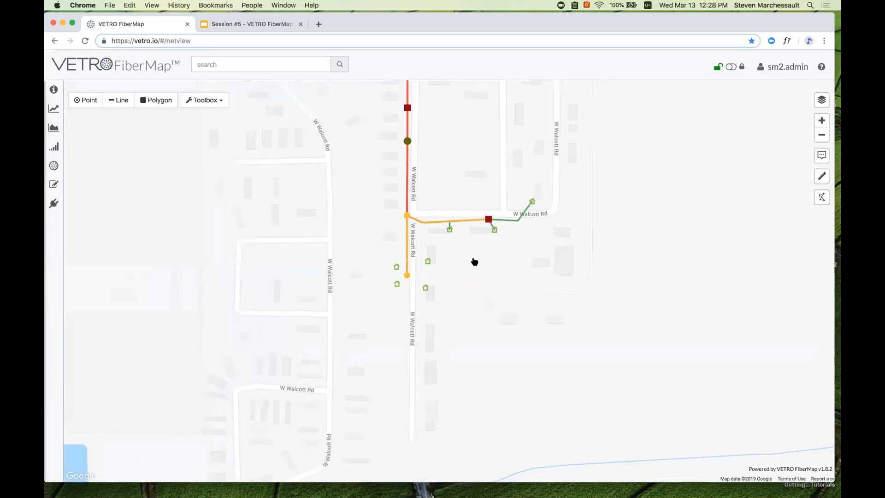
# Start a Quick Connect for the service location northwest of the southern FAT, keeping equipment FTP-0000400 with 1 port.
pyautogui.scroll(2, 444, 275)
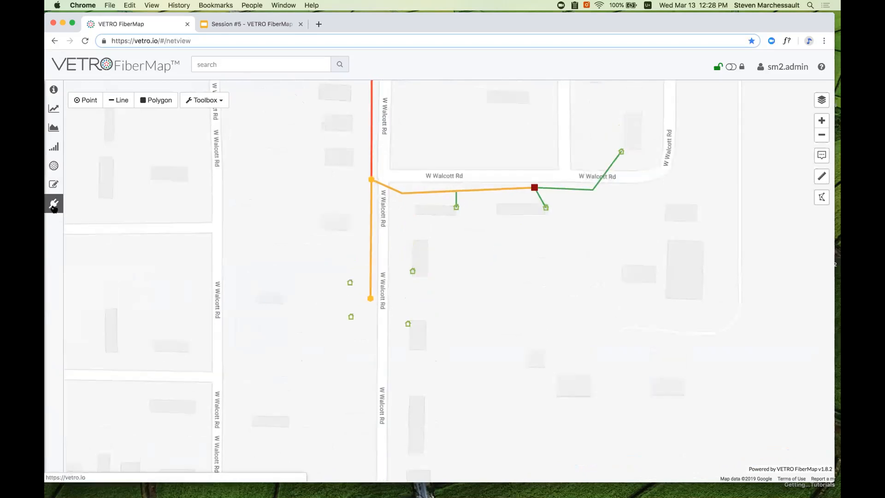
pyautogui.click(54, 205)
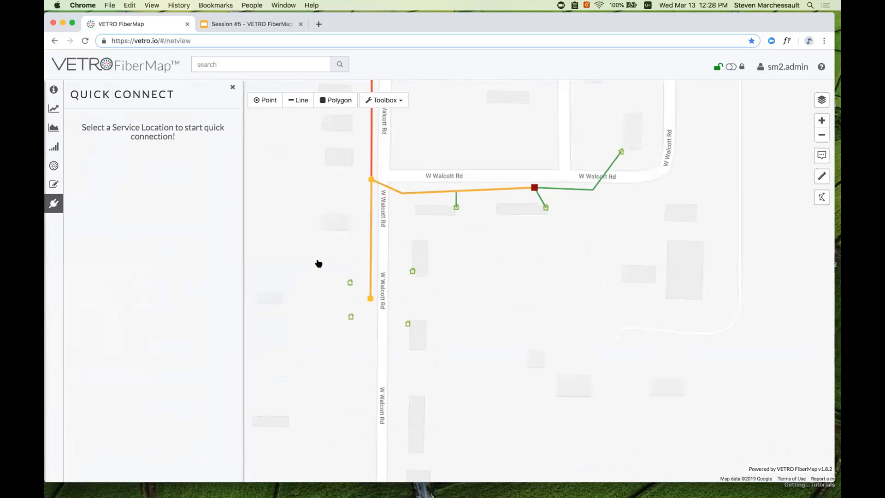
pyautogui.click(350, 282)
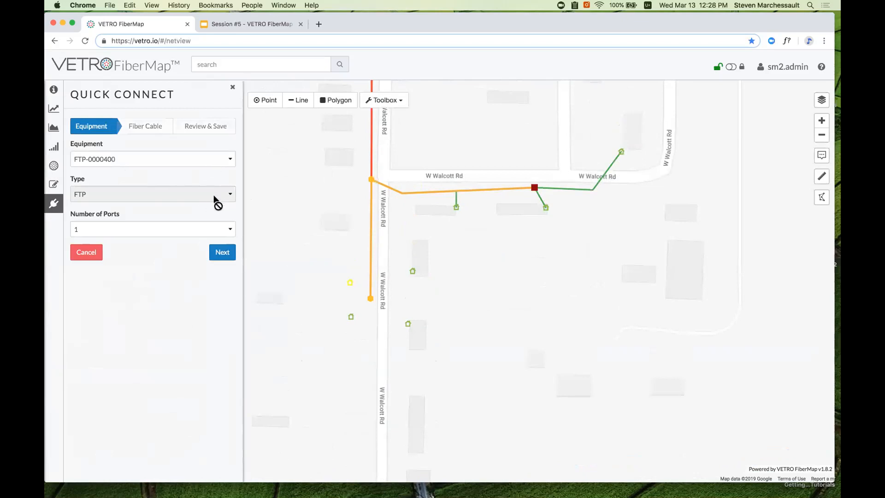
pyautogui.click(220, 162)
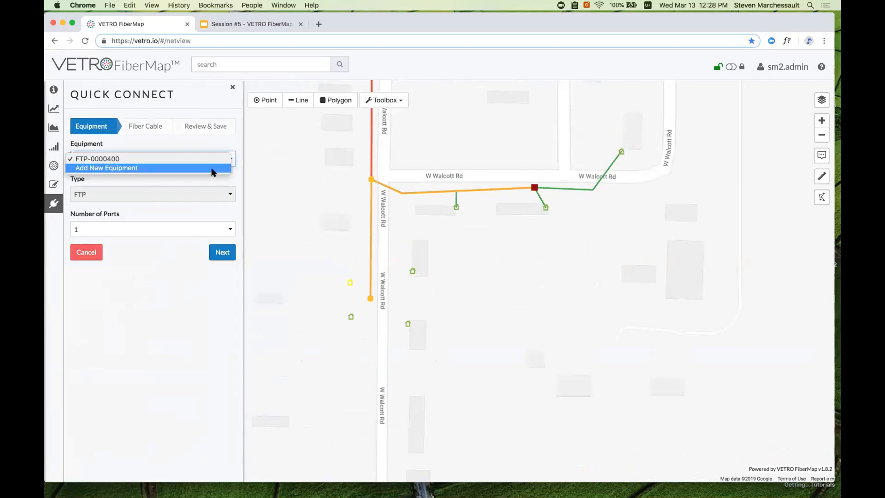
pyautogui.click(216, 155)
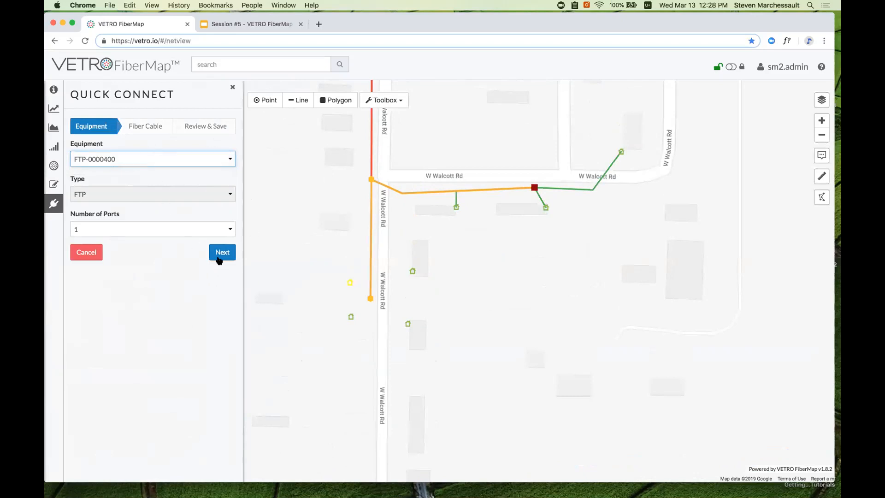
pyautogui.click(222, 252)
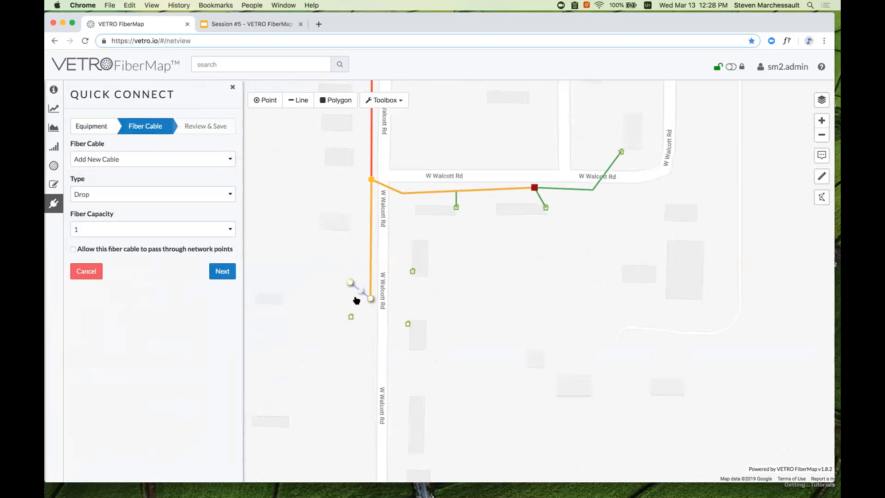
# Route a new Drop cable with fiber capacity 1 to the southern FAT with one bend, and save the reviewed connection.
pyautogui.scroll(2, 357, 302)
pyautogui.moveTo(364, 275); pyautogui.dragTo(361, 291)
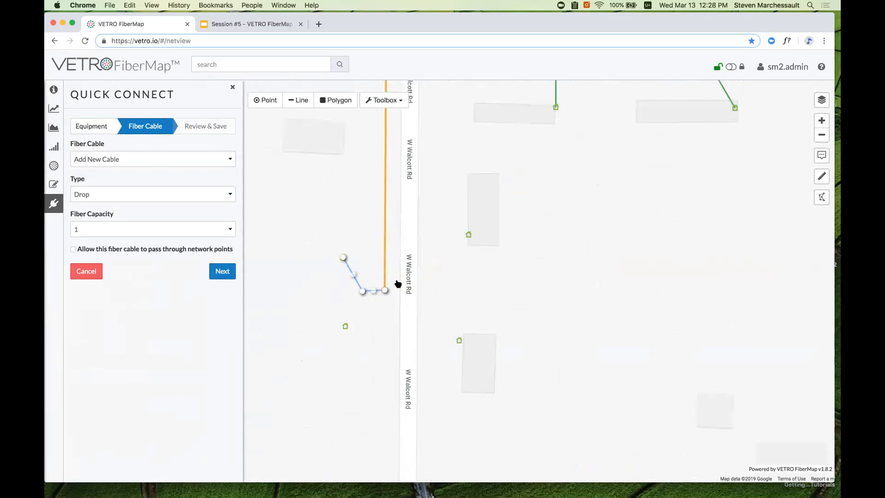
pyautogui.click(222, 272)
pyautogui.click(223, 302)
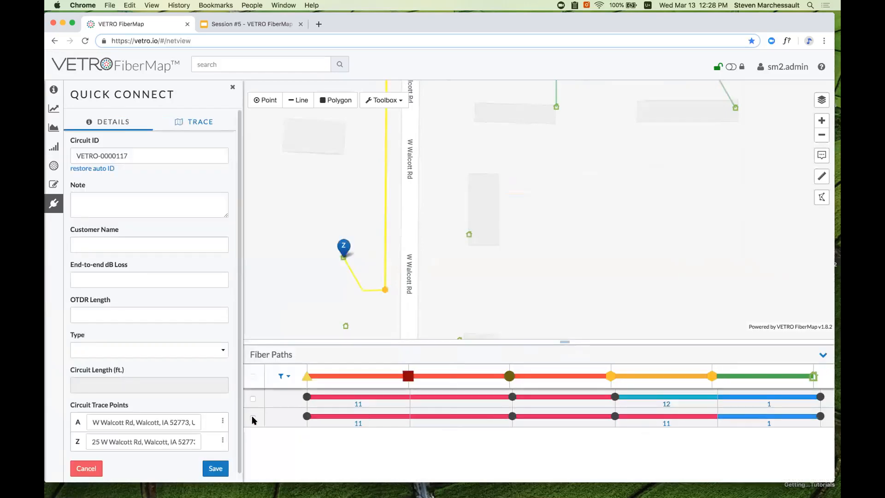
# Save the service location's circuit on the fiber path using fiber 11 throughout and drop fiber 1, and dismiss the notice.
pyautogui.click(467, 417)
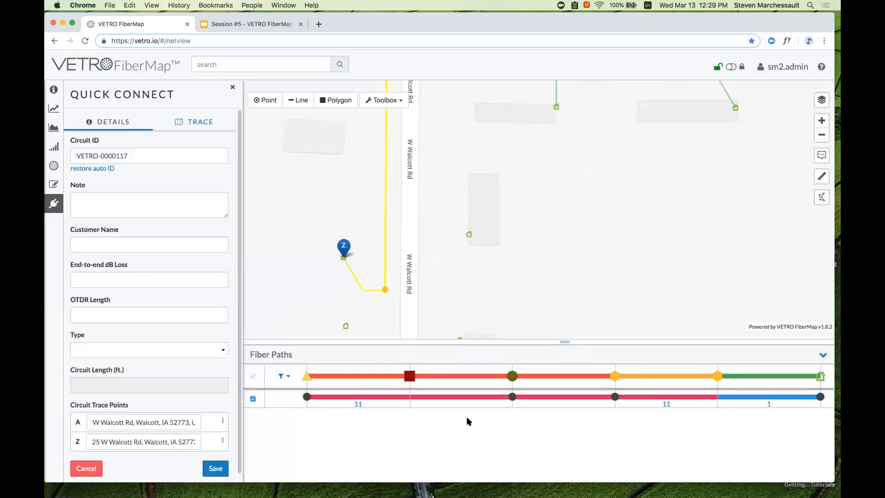
pyautogui.click(215, 468)
pyautogui.moveTo(501, 345); pyautogui.dragTo(500, 350)
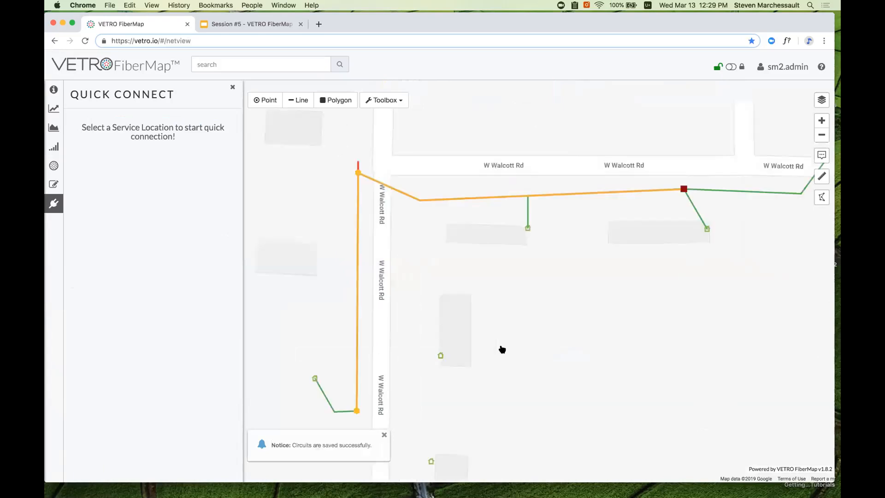
pyautogui.moveTo(454, 295); pyautogui.dragTo(455, 310)
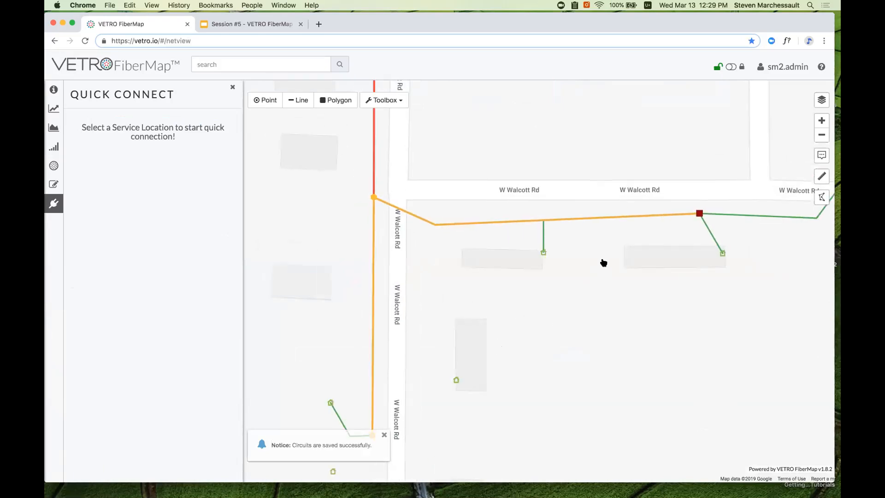
pyautogui.moveTo(585, 277); pyautogui.dragTo(556, 298)
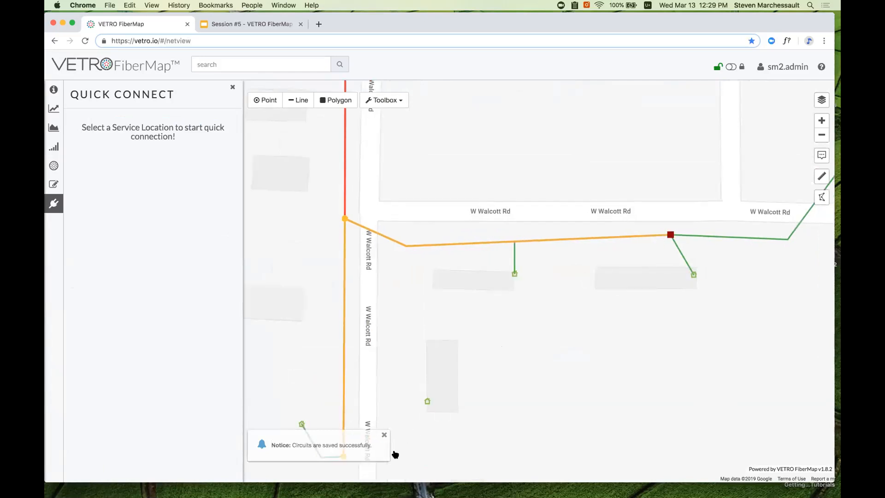
pyautogui.click(384, 434)
# Examine the network layout from the 200th St starting point down to the eastern drops and the southern FAT.
pyautogui.moveTo(416, 327); pyautogui.dragTo(433, 334)
pyautogui.click(687, 243)
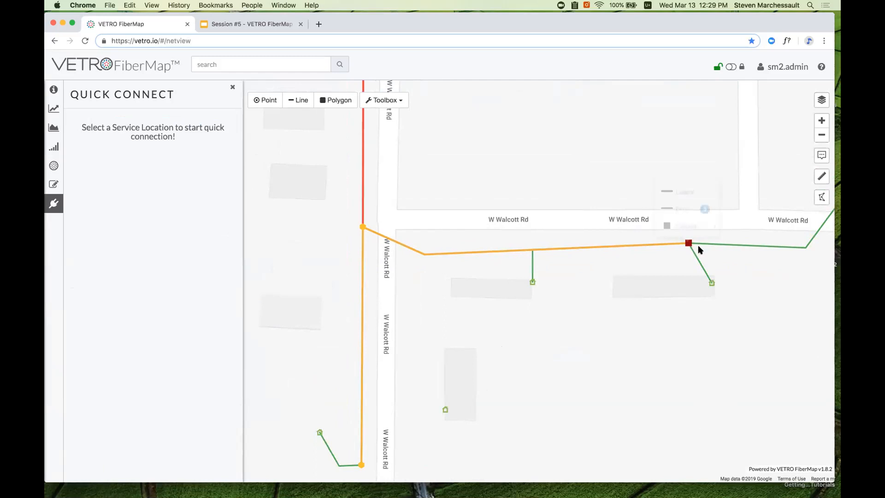
pyautogui.click(686, 227)
pyautogui.scroll(-3, 550, 288)
pyautogui.moveTo(583, 200); pyautogui.dragTo(565, 251)
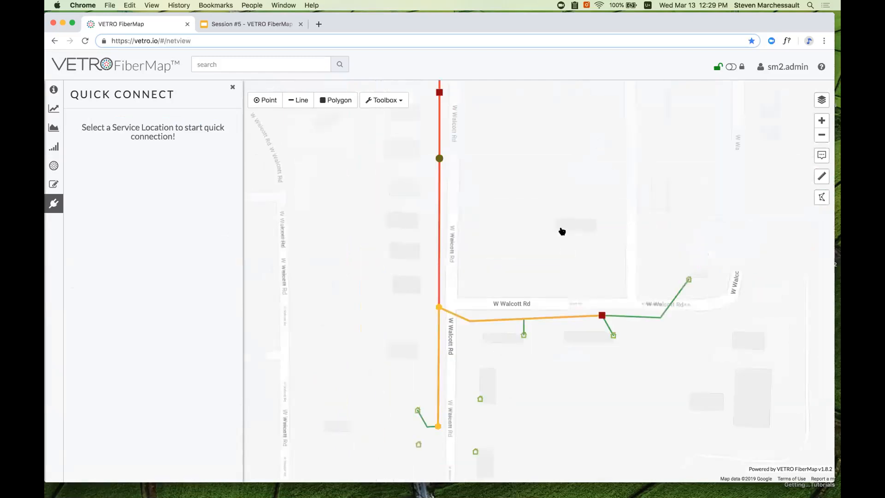
pyautogui.scroll(-3, 548, 217)
pyautogui.moveTo(549, 213); pyautogui.dragTo(519, 245)
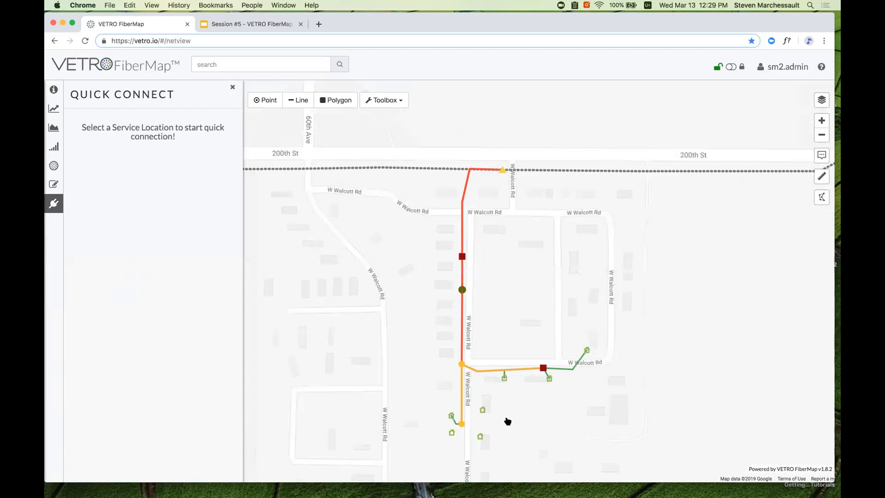
pyautogui.moveTo(506, 433); pyautogui.dragTo(500, 406)
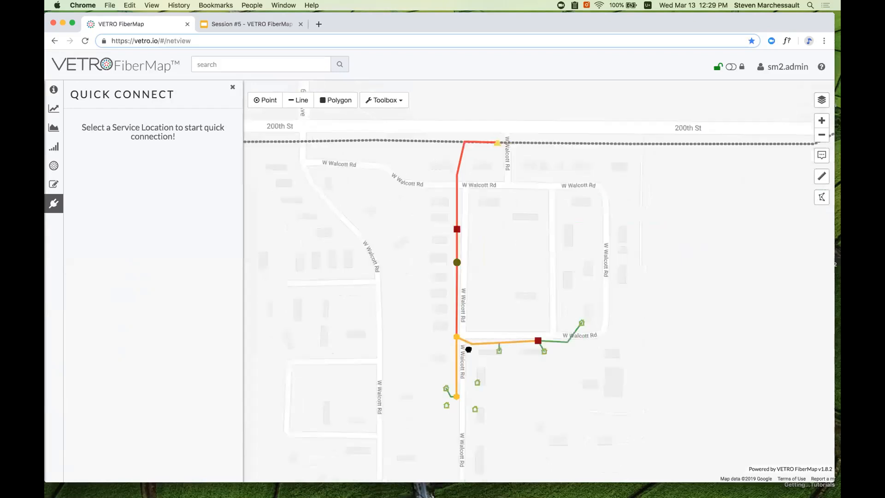
# Start a new line part on the map.
pyautogui.click(302, 102)
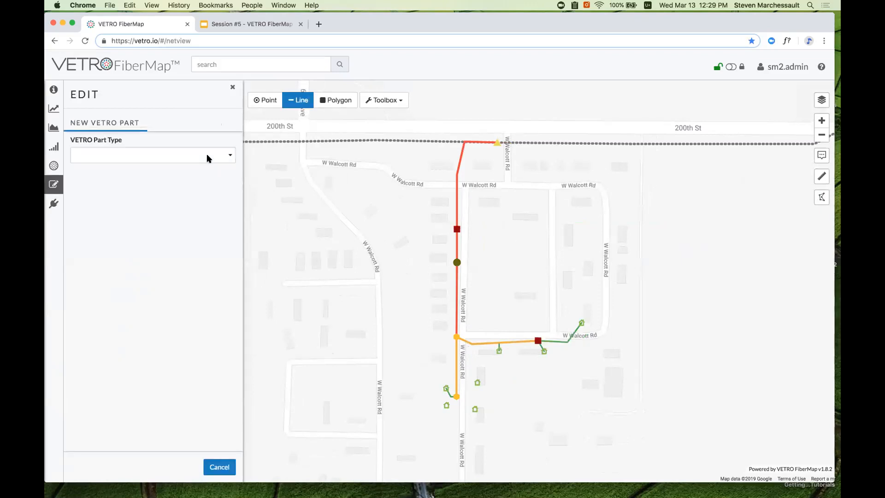
# Create and save a Drop with fiber capacity 1 from the southern FAT on W Walcott Rd to the unserved premise southwest of it.
pyautogui.click(207, 158)
pyautogui.click(200, 175)
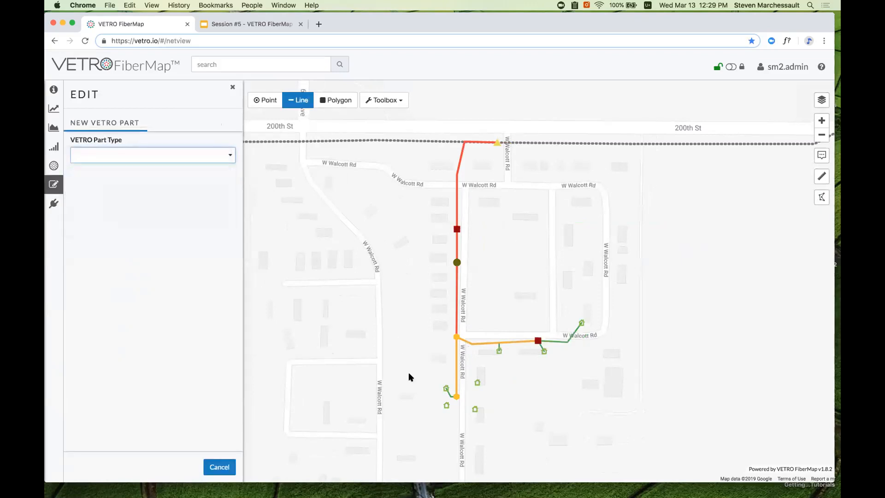
pyautogui.scroll(2, 460, 403)
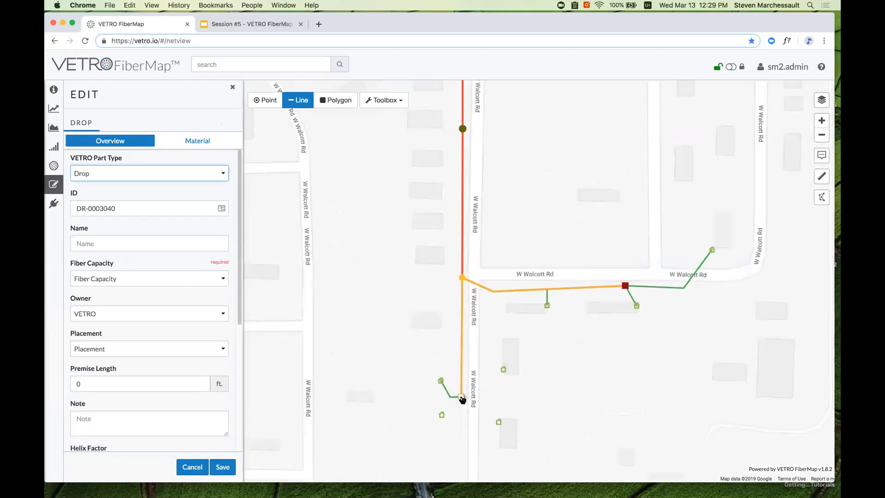
pyautogui.click(441, 415)
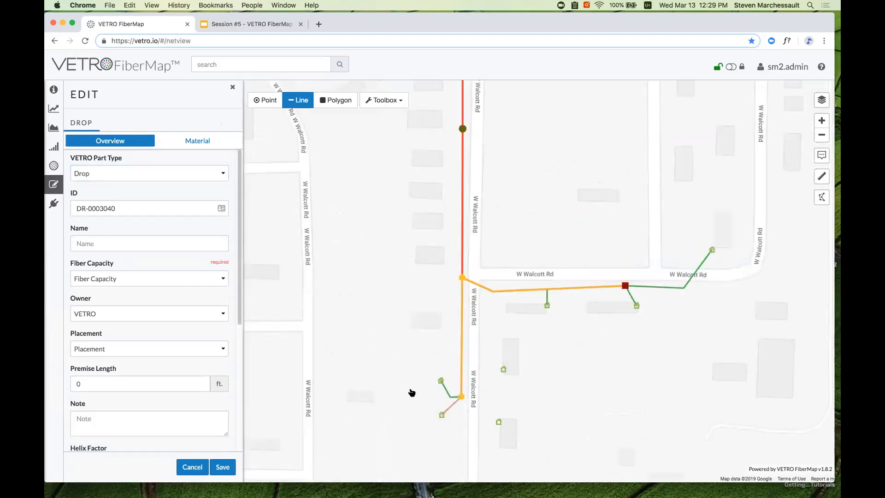
pyautogui.click(208, 282)
pyautogui.click(209, 289)
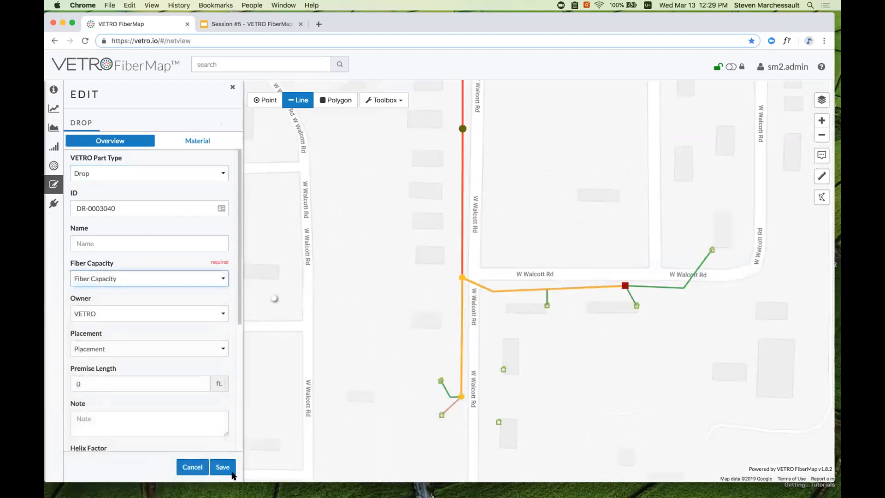
pyautogui.click(223, 467)
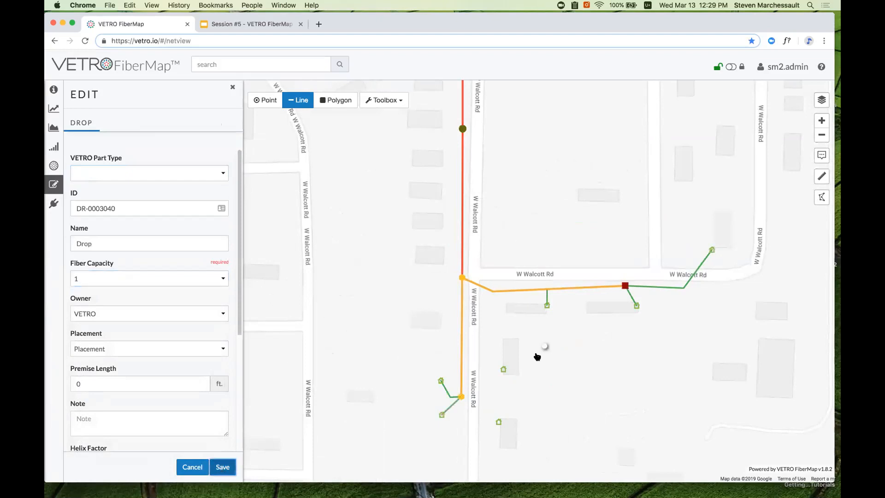
# Add a Splitter with a 1:2 configuration as new equipment in the cabinet at the east end of the lateral and save it.
pyautogui.moveTo(596, 353); pyautogui.dragTo(592, 360)
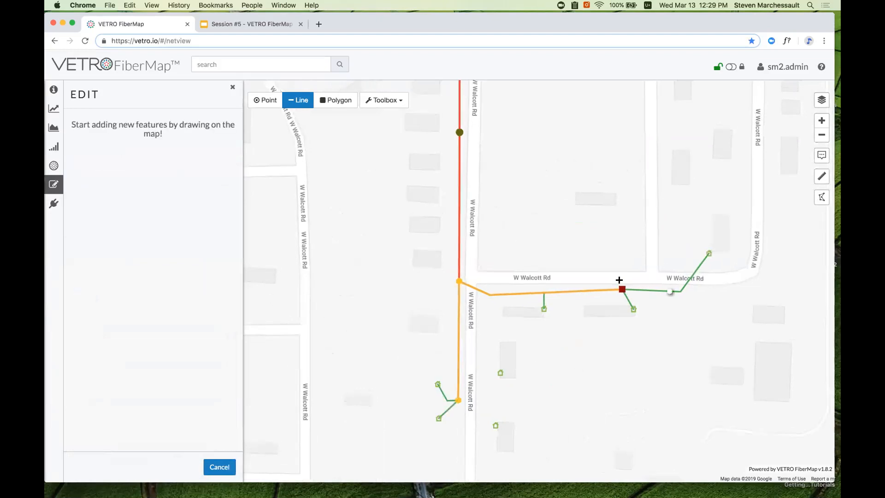
pyautogui.click(622, 290)
pyautogui.click(608, 271)
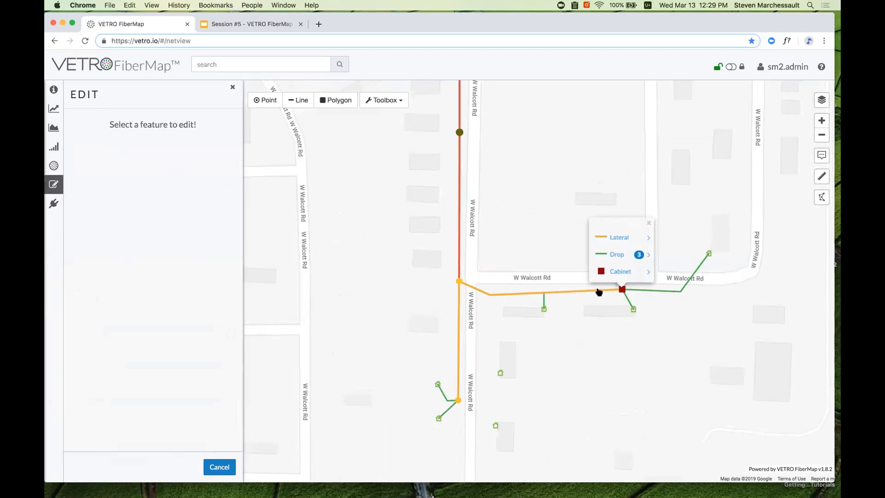
pyautogui.click(220, 124)
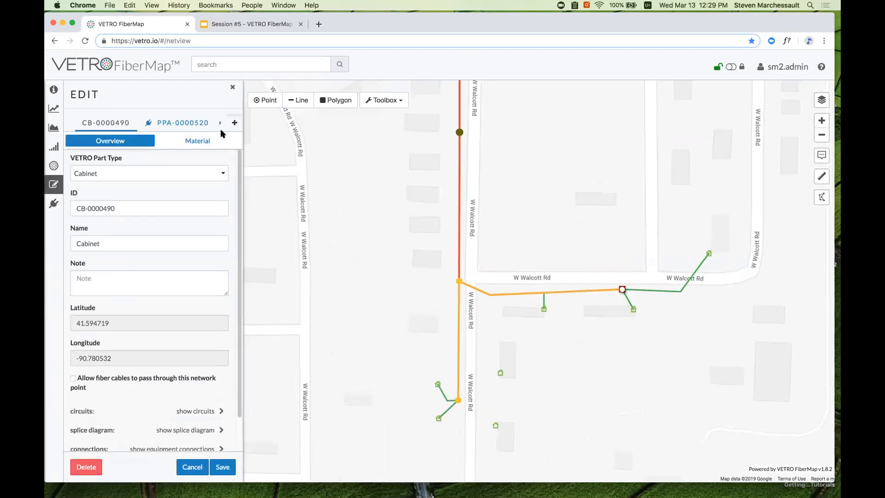
pyautogui.click(184, 125)
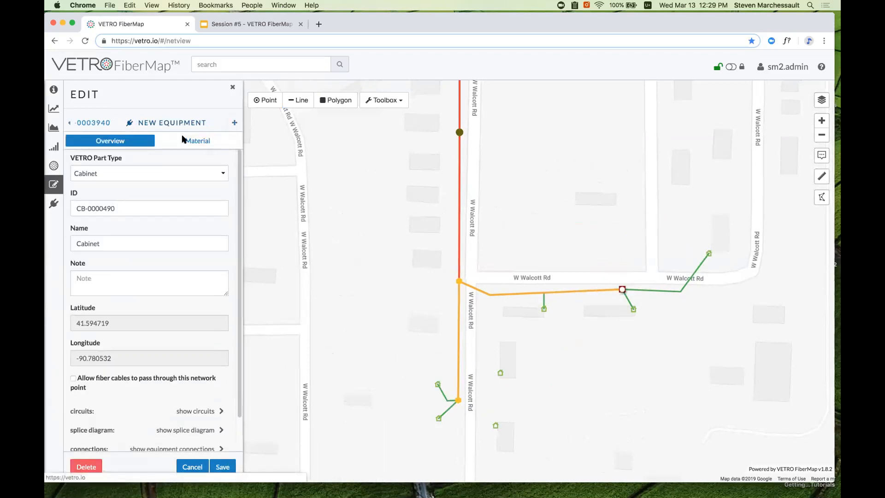
pyautogui.click(187, 156)
pyautogui.click(187, 182)
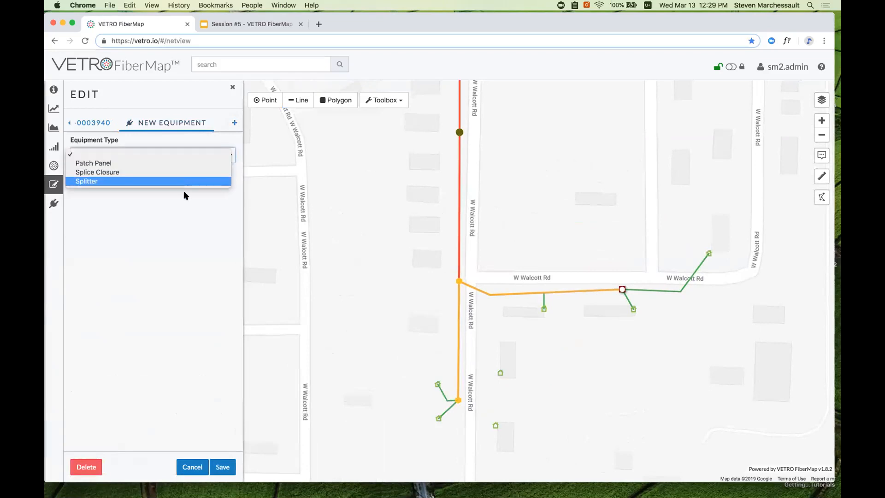
pyautogui.click(188, 244)
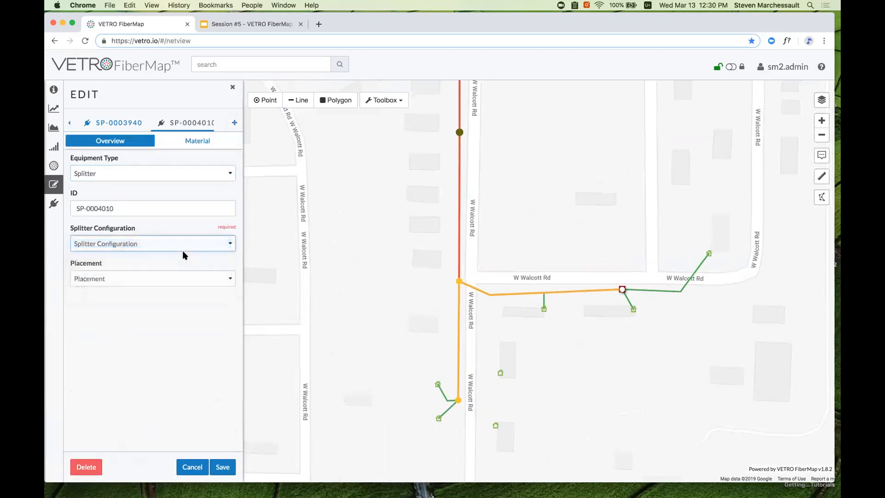
pyautogui.click(188, 255)
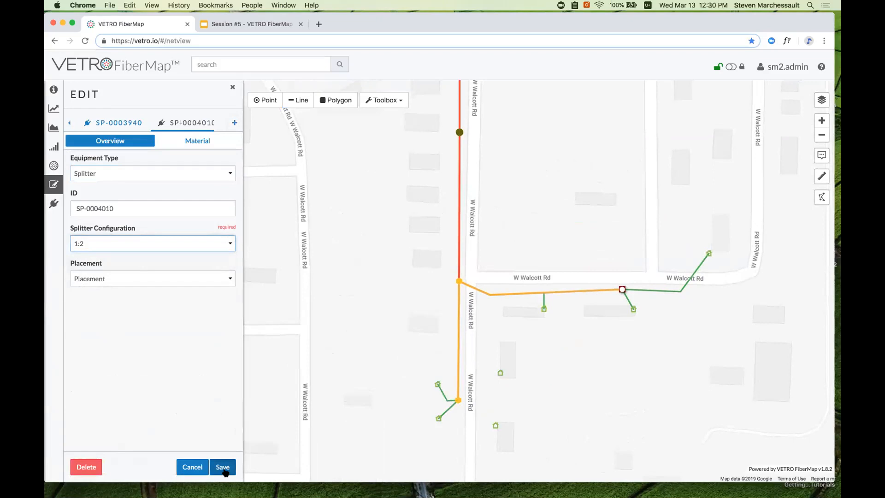
pyautogui.click(225, 469)
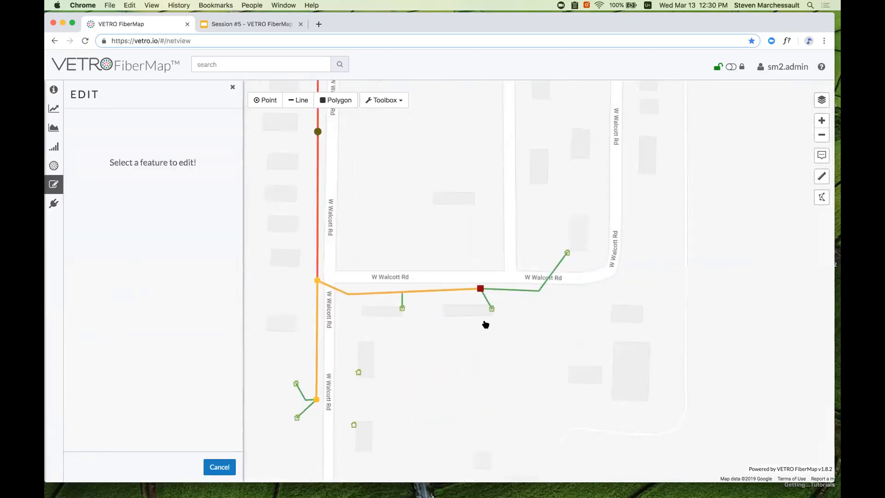
# Open the splice diagram of the same cabinet and attach the new splitter to fiber 6 of lateral LA-0001560.
pyautogui.click(480, 289)
pyautogui.click(480, 272)
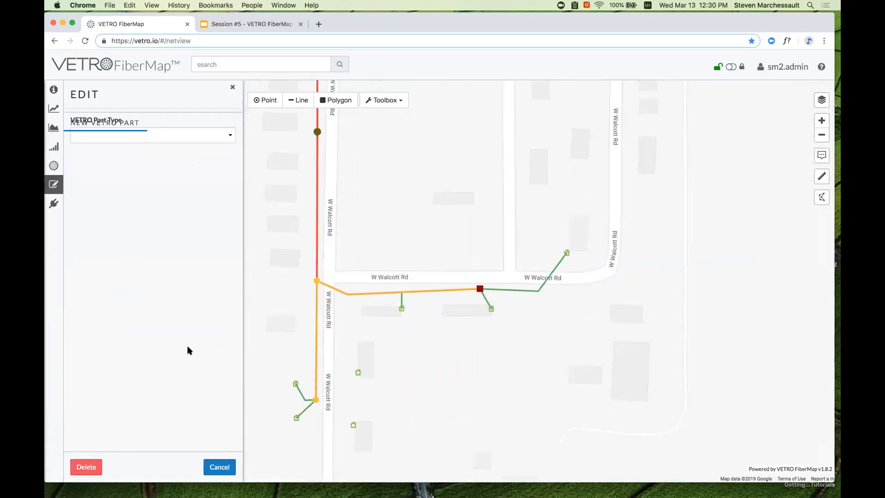
pyautogui.click(197, 393)
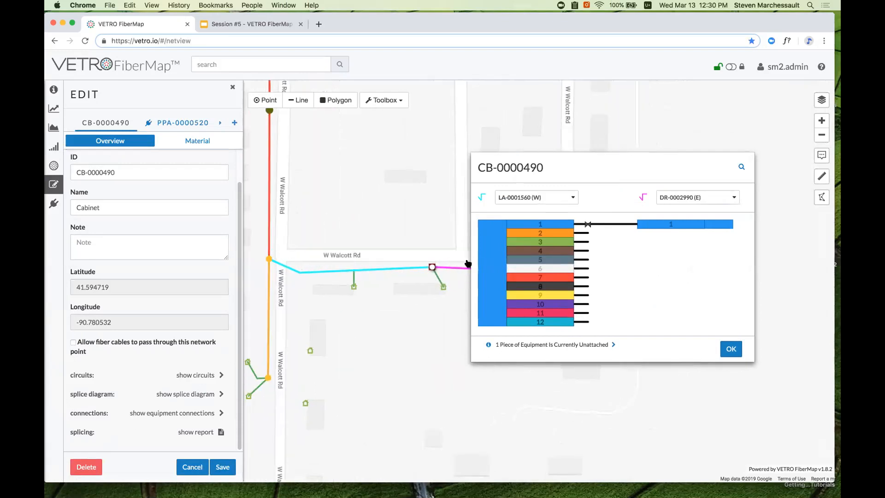
pyautogui.click(582, 270)
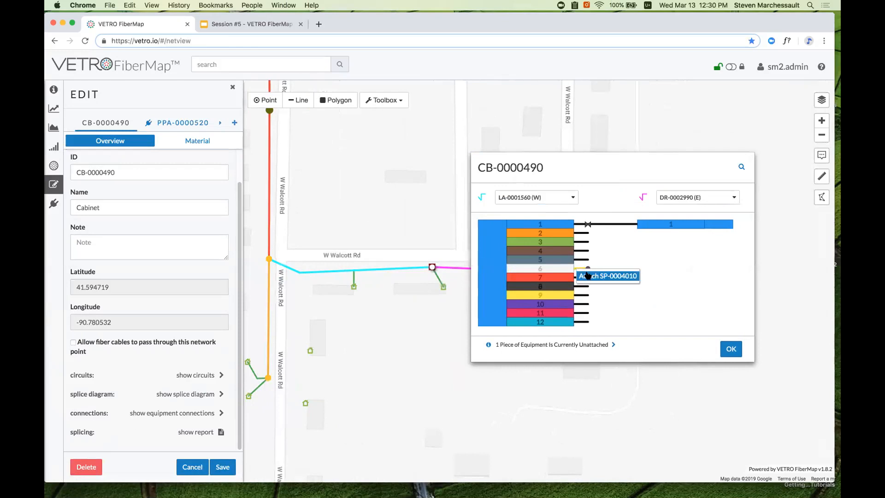
pyautogui.click(587, 275)
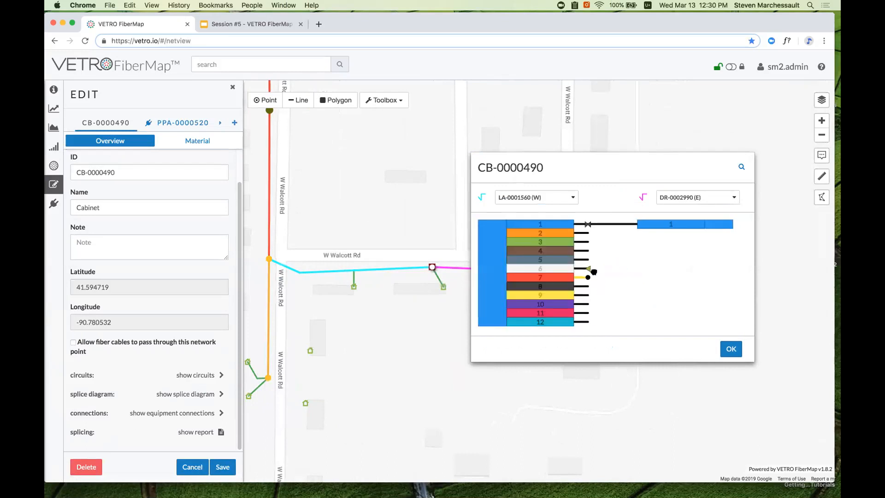
# Connect fiber 7 of lateral LA-0001560 to port 1 of the new splitter and close the cabinet's splice diagram.
pyautogui.moveTo(592, 269); pyautogui.dragTo(590, 269)
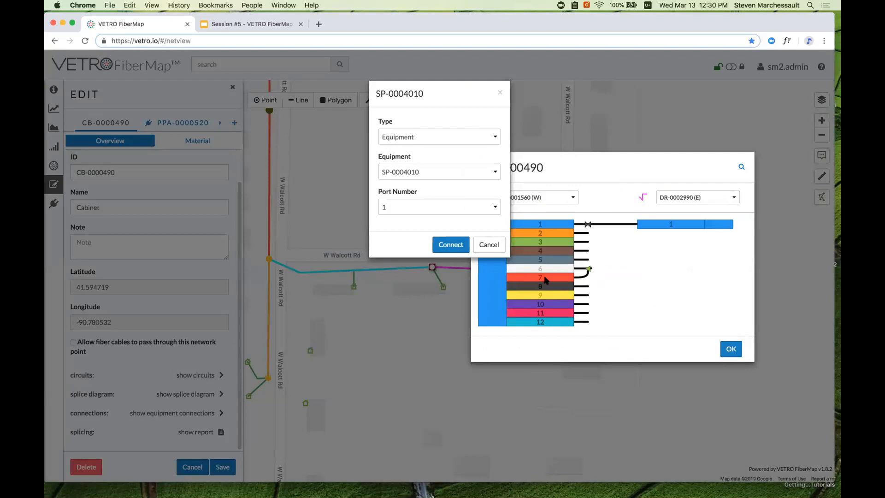
pyautogui.click(453, 249)
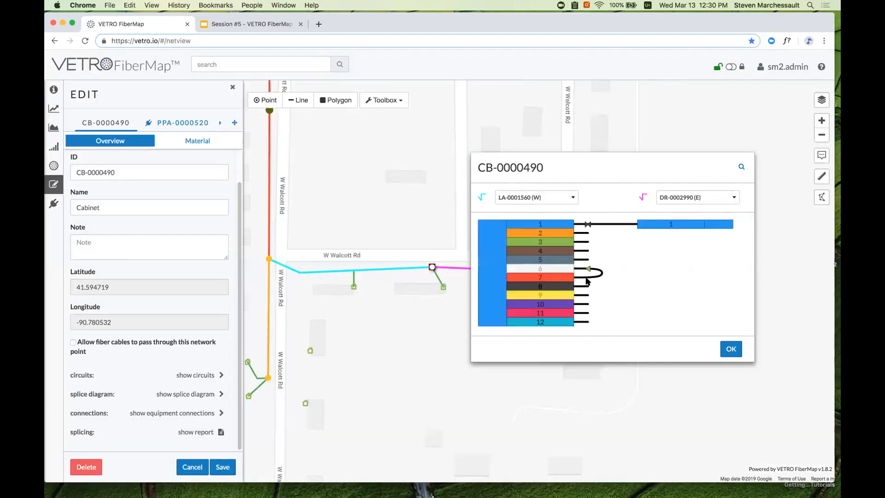
pyautogui.click(731, 350)
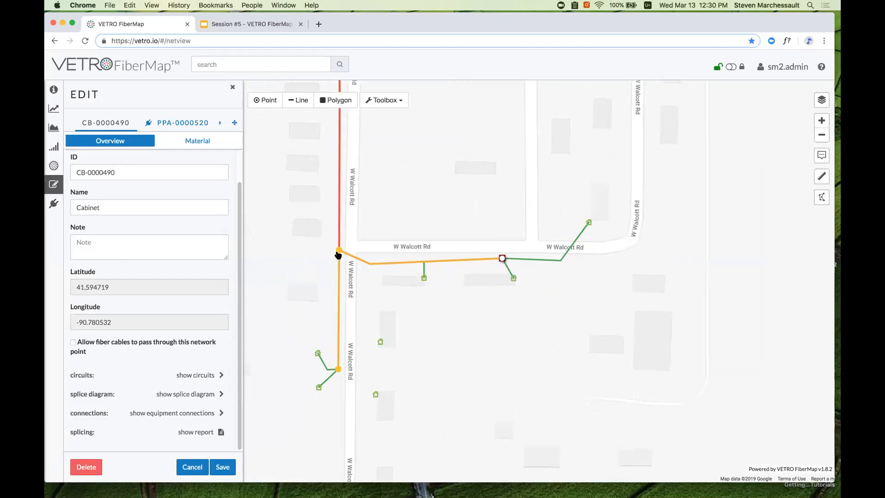
# Open the splice diagram of the FAT where the backbone meets the two laterals, keeping the map's cable routes in view.
pyautogui.click(340, 249)
pyautogui.click(335, 234)
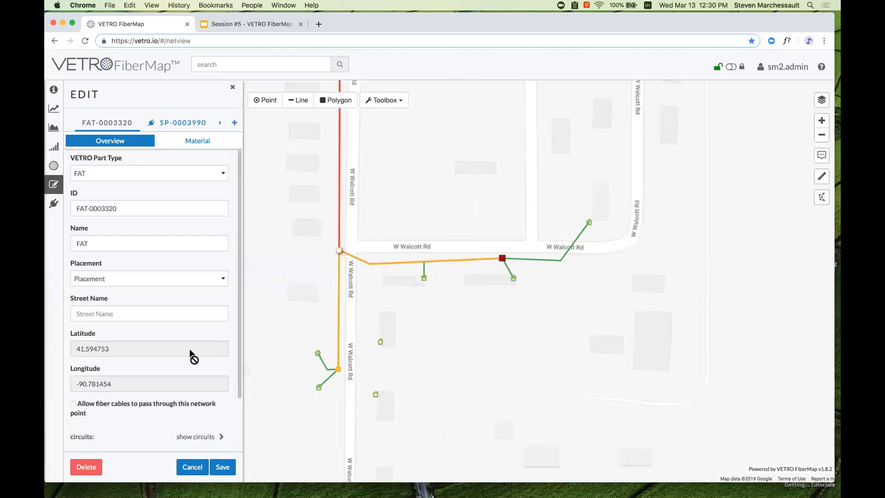
pyautogui.scroll(-3, 174, 389)
pyautogui.click(214, 394)
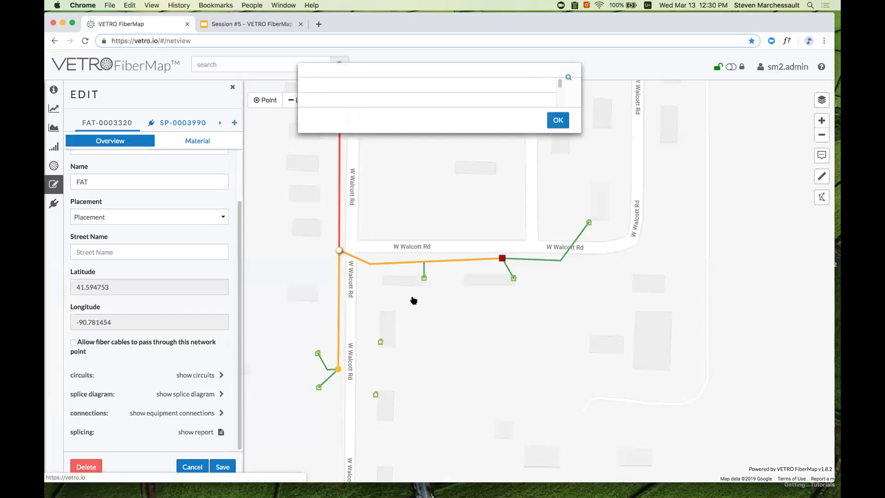
pyautogui.moveTo(421, 106); pyautogui.dragTo(598, 73)
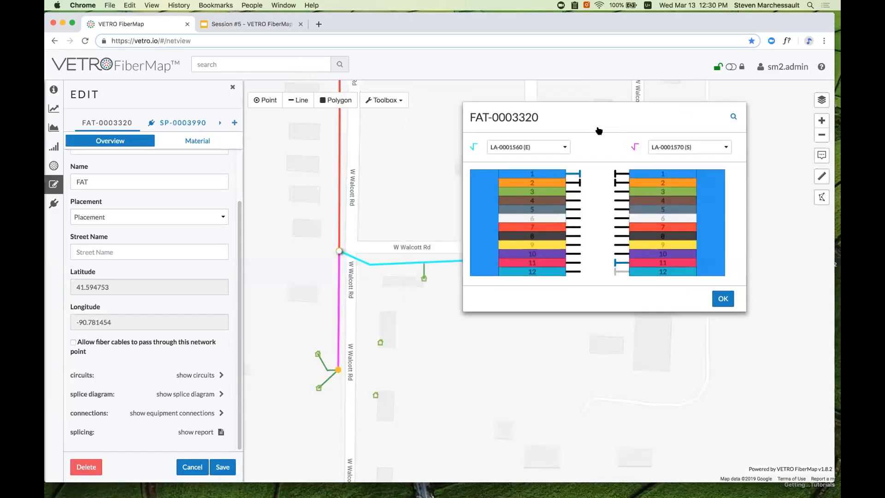
pyautogui.moveTo(335, 393); pyautogui.dragTo(309, 406)
# Show backbone BB-0000440 against lateral LA-0001560 and splice backbone fiber 4 to lateral fiber 6.
pyautogui.click(538, 147)
pyautogui.click(539, 151)
pyautogui.click(540, 152)
pyautogui.click(564, 156)
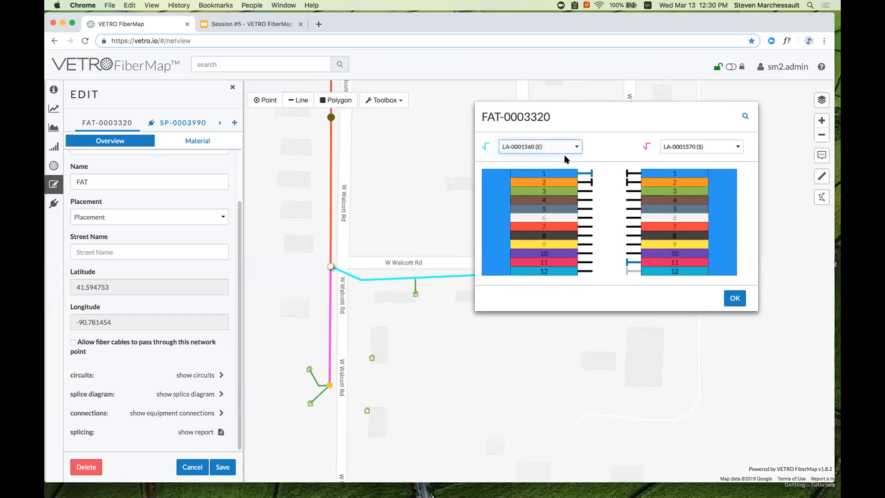
pyautogui.click(675, 146)
pyautogui.click(675, 150)
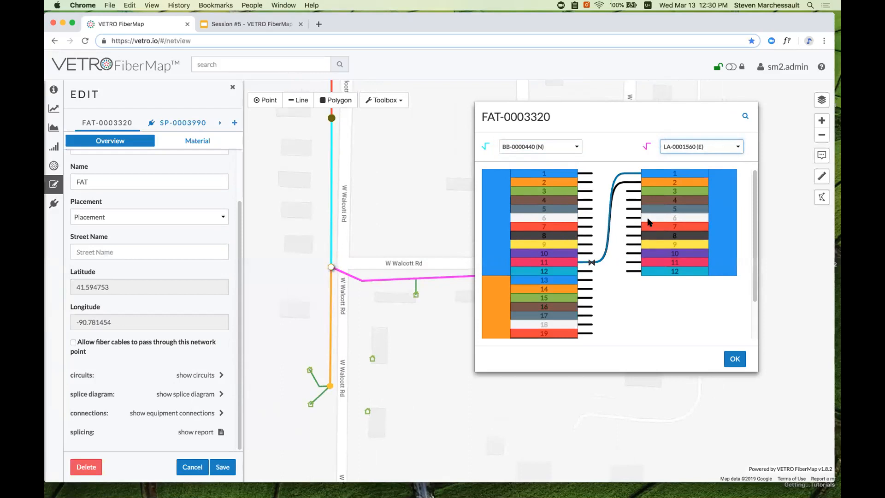
pyautogui.click(588, 201)
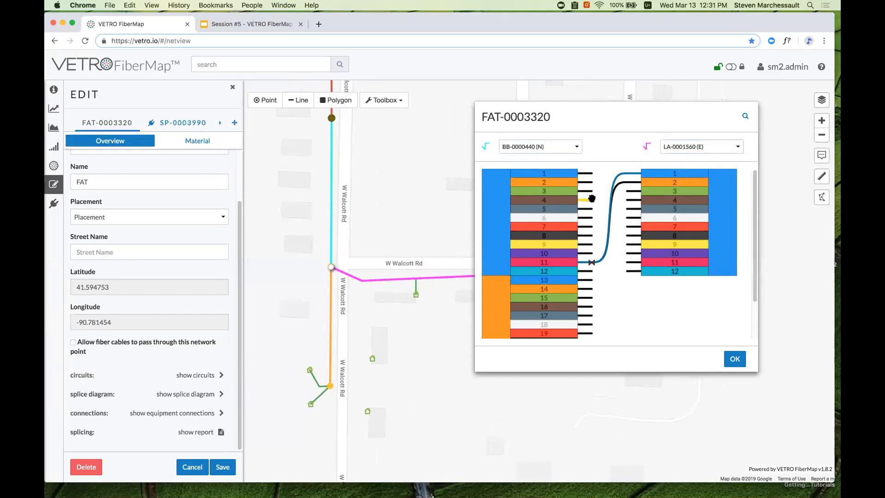
pyautogui.click(630, 218)
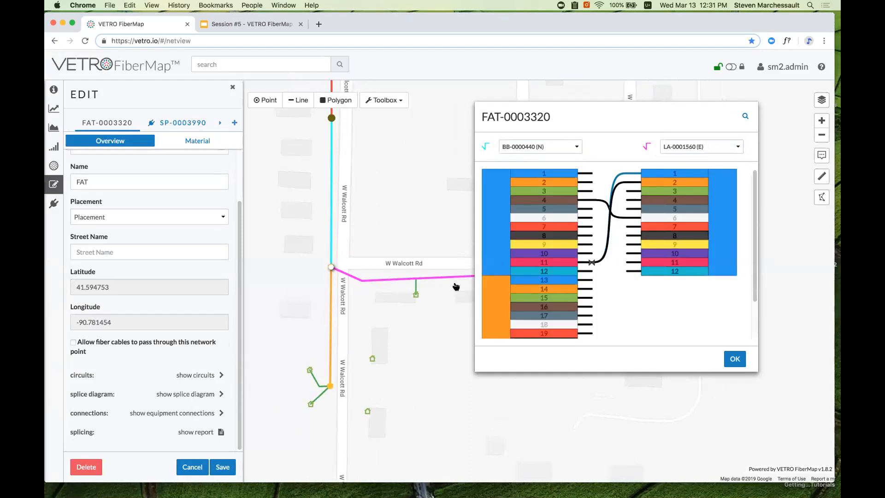
# Show lateral LA-0001570 against LA-0001560, splice fiber 7 of LA-0001560 to fiber 3 of LA-0001570, and close the diagram.
pyautogui.click(535, 147)
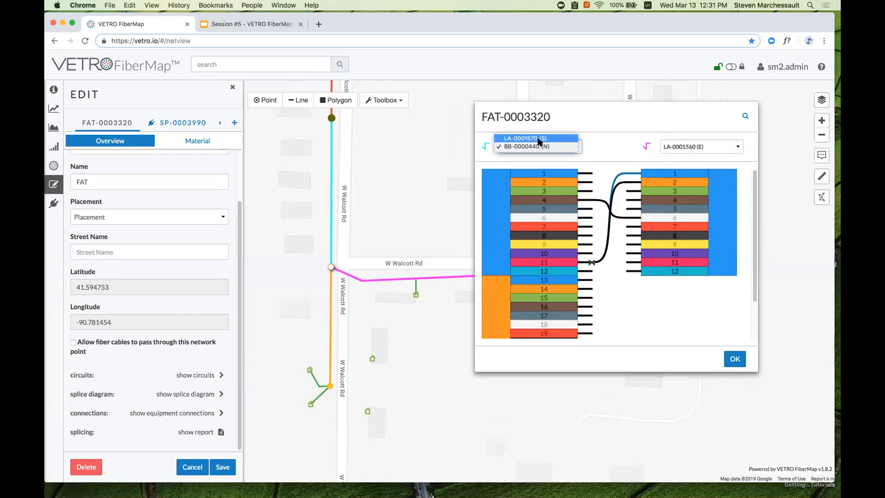
pyautogui.click(537, 138)
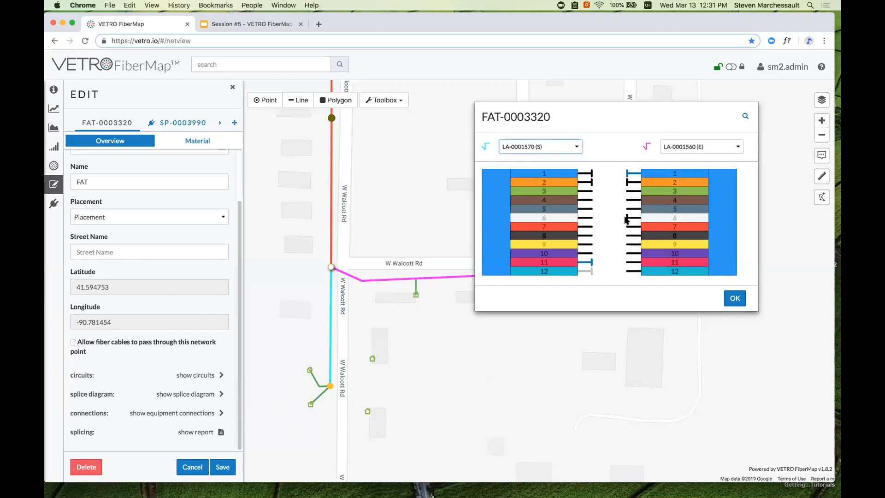
pyautogui.moveTo(629, 229); pyautogui.dragTo(591, 190)
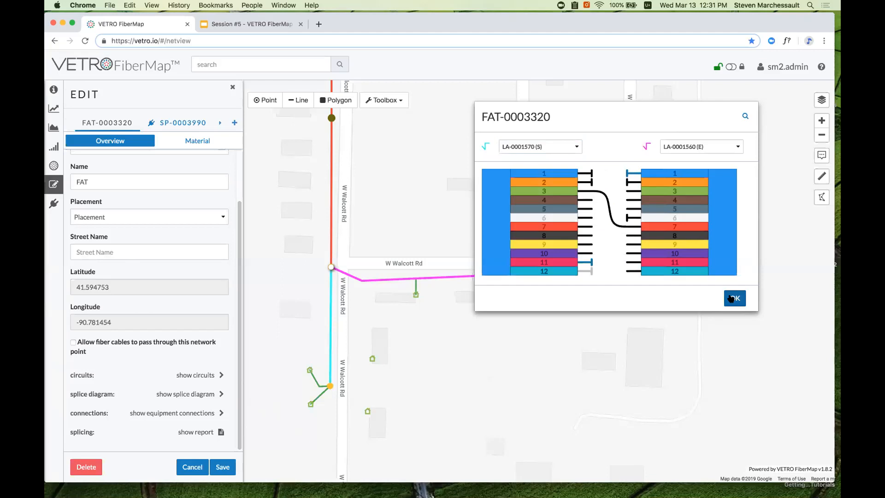
pyautogui.click(731, 298)
# Define a Fiber Manager workspace from the central office to the newly connected southwest premise, with the east cabinet as a check point.
pyautogui.scroll(-2, 492, 178)
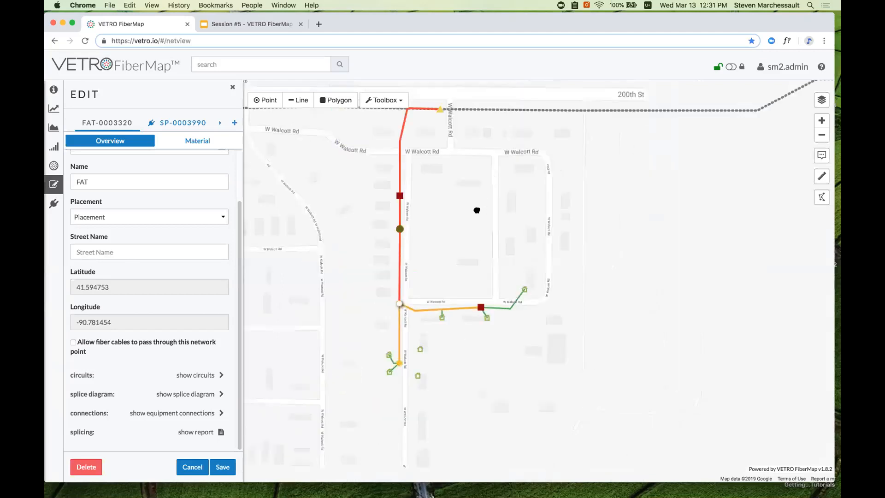
pyautogui.moveTo(477, 210); pyautogui.dragTo(465, 228)
pyautogui.click(53, 166)
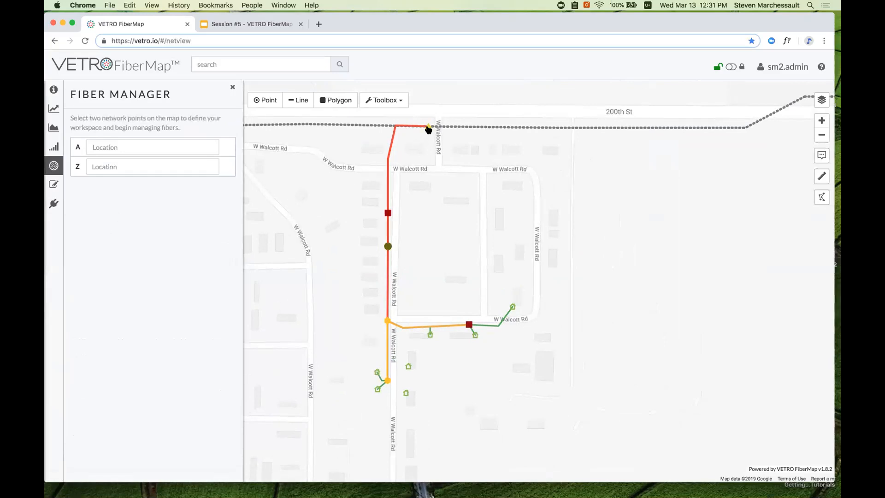
pyautogui.click(428, 127)
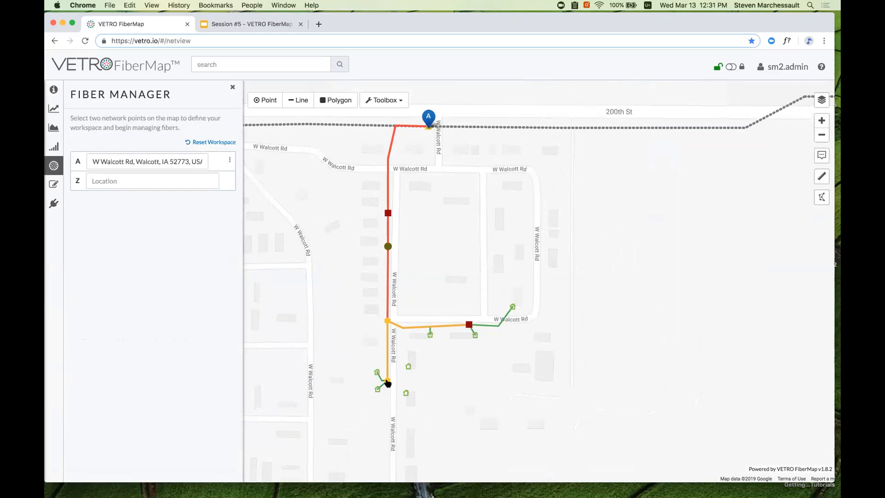
pyautogui.click(377, 391)
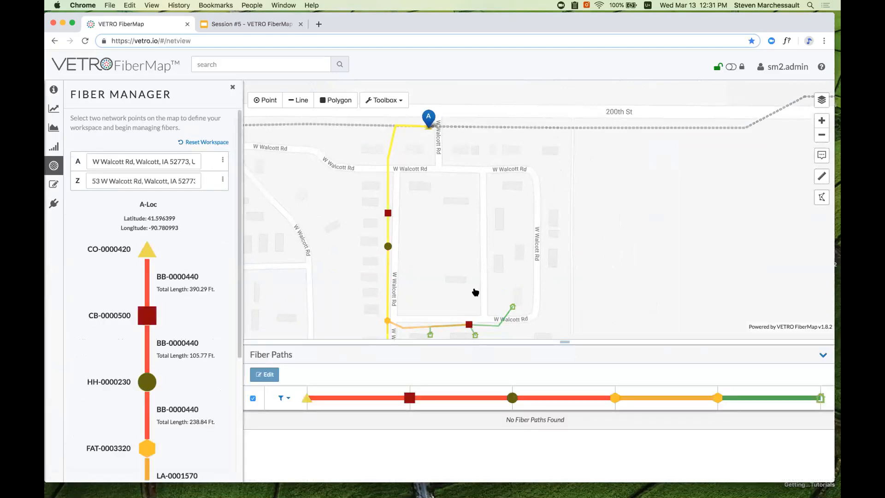
pyautogui.scroll(3, 467, 261)
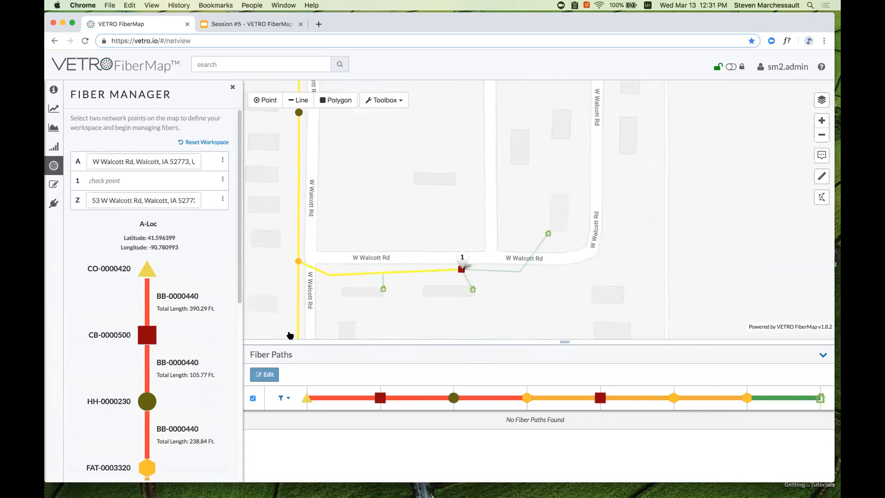
# Open the splices of FAT-0003370 from the workspace and splice fiber 3 of lateral LA-0001570 to fiber 1 of drop DR-0003040.
pyautogui.scroll(-5, 202, 348)
pyautogui.scroll(-2, 189, 399)
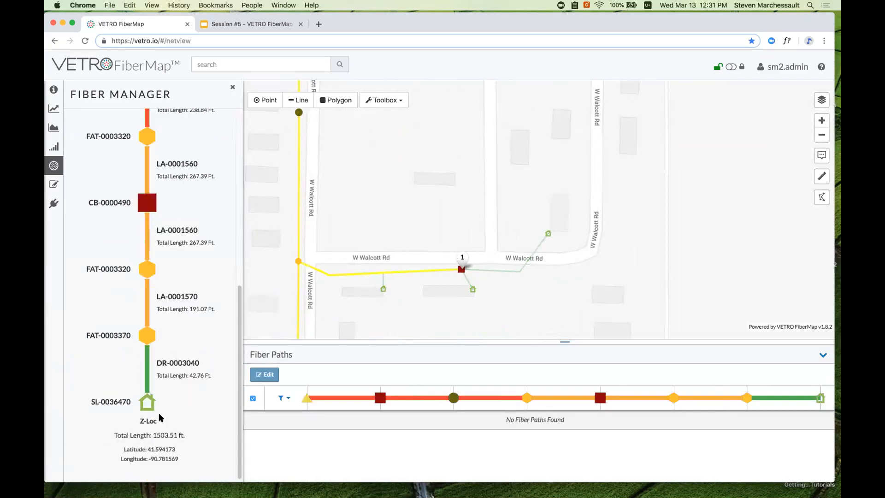
pyautogui.click(147, 338)
pyautogui.moveTo(448, 153); pyautogui.dragTo(415, 171)
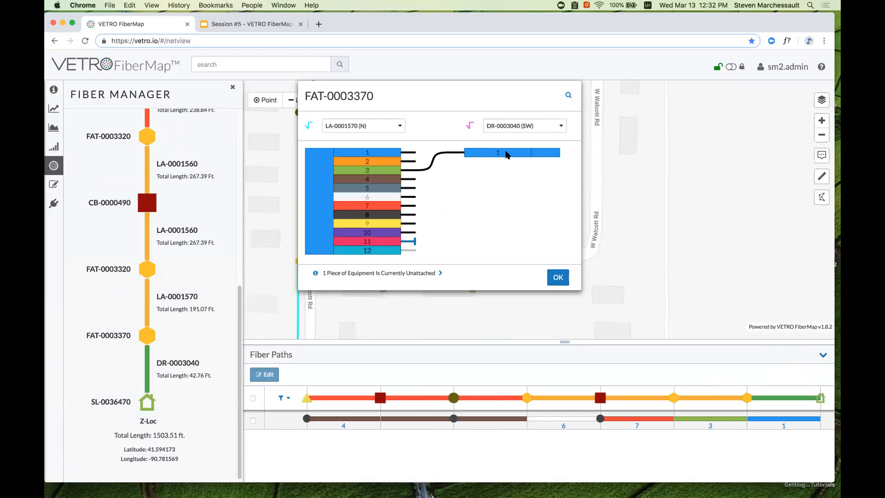
pyautogui.click(561, 279)
# Create and save a circuit from the completed fiber path with its default details, and close the Fiber Manager.
pyautogui.scroll(-2, 486, 183)
pyautogui.scroll(3, 155, 206)
pyautogui.moveTo(151, 206)
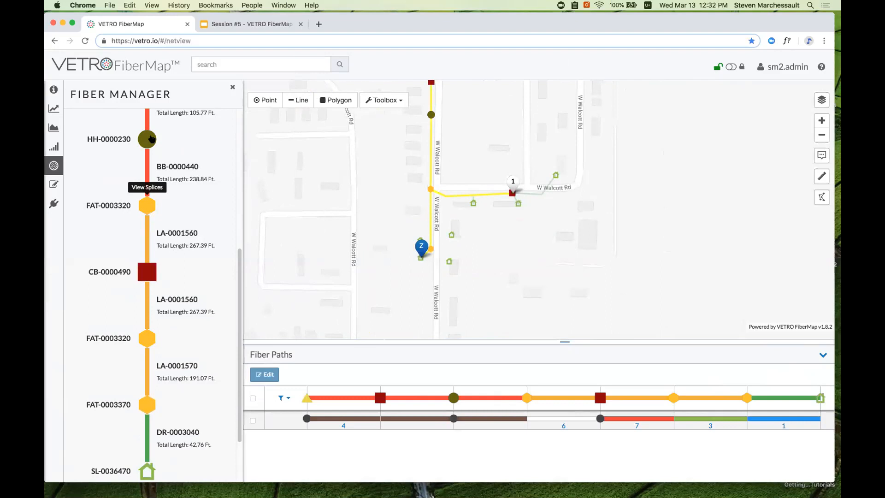
pyautogui.moveTo(151, 142)
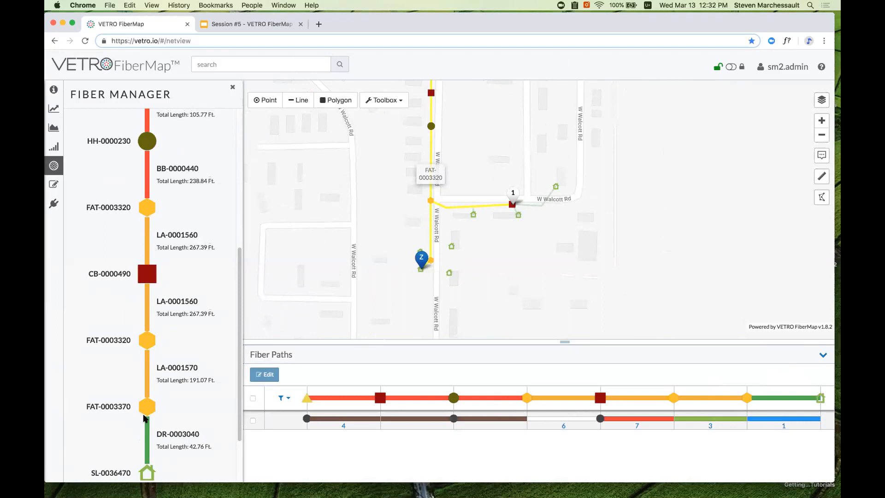
pyautogui.moveTo(147, 410)
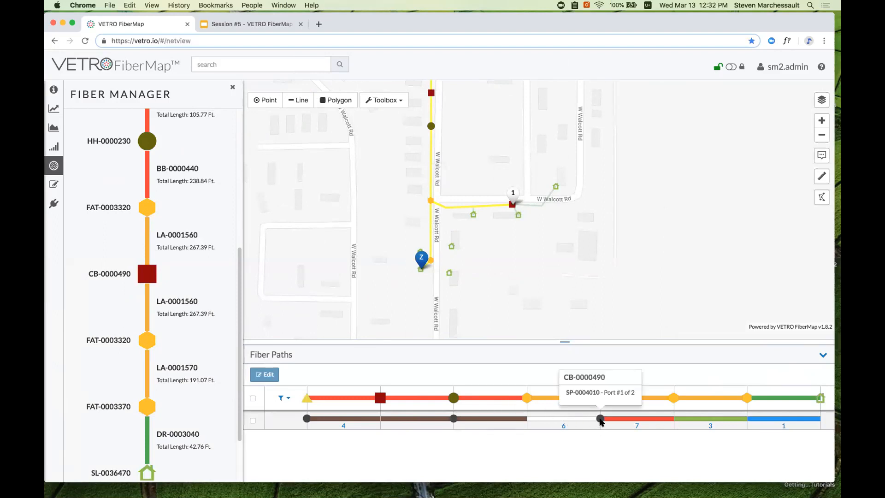
pyautogui.click(253, 420)
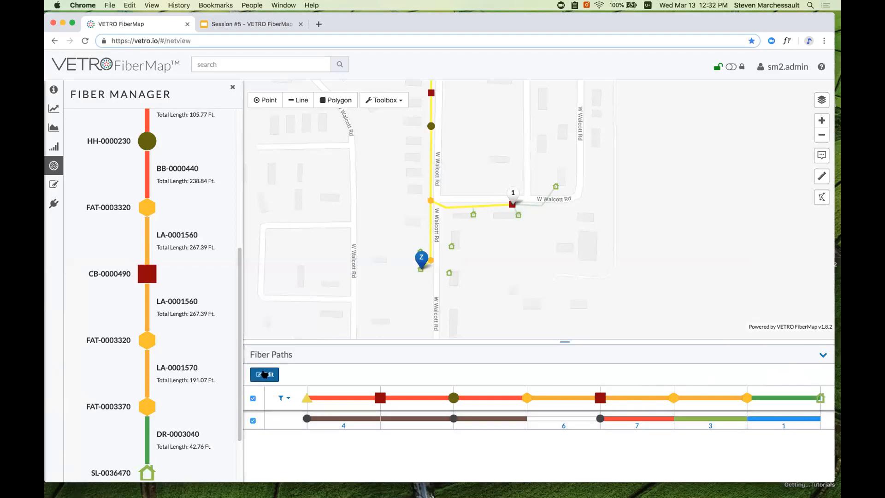
pyautogui.click(264, 374)
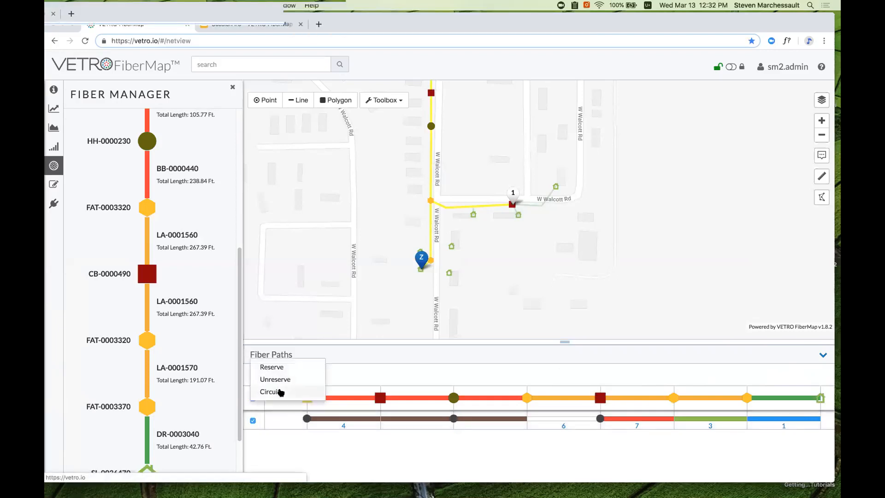
pyautogui.click(281, 392)
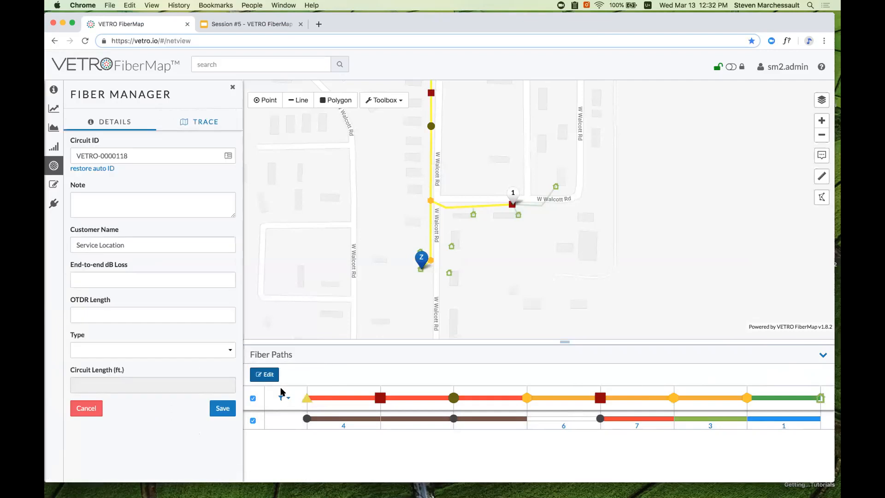
pyautogui.click(222, 407)
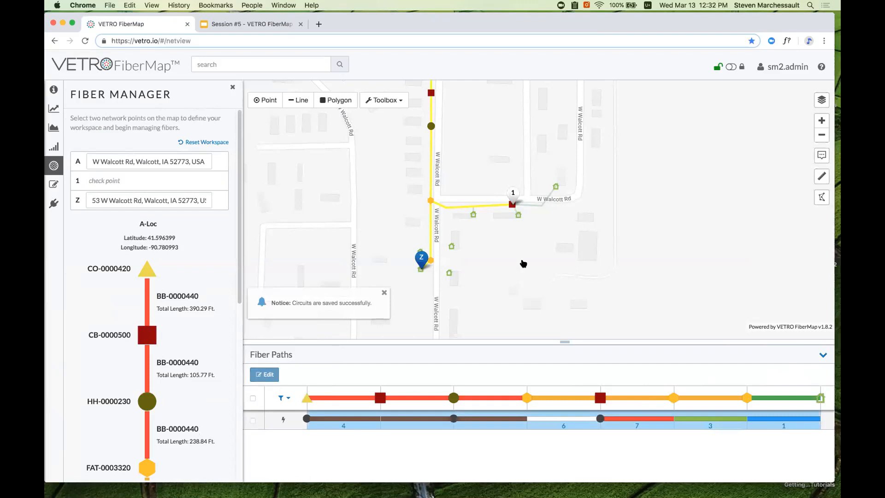
pyautogui.click(386, 292)
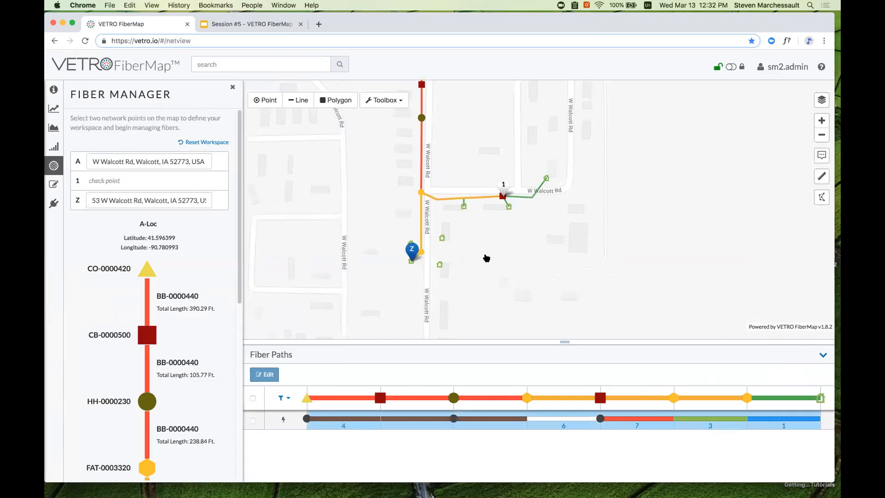
pyautogui.click(233, 87)
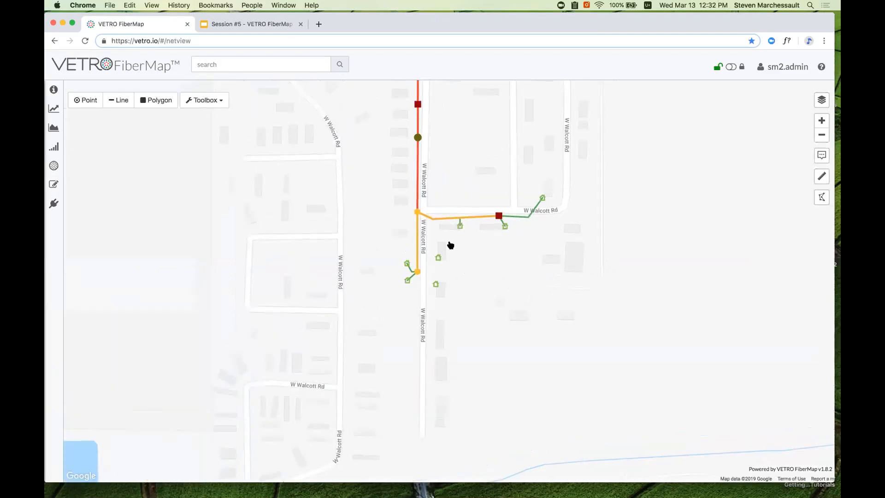
# Check the splice diagram of the south FAT that feeds the two west premise drops, and close it.
pyautogui.scroll(2, 451, 245)
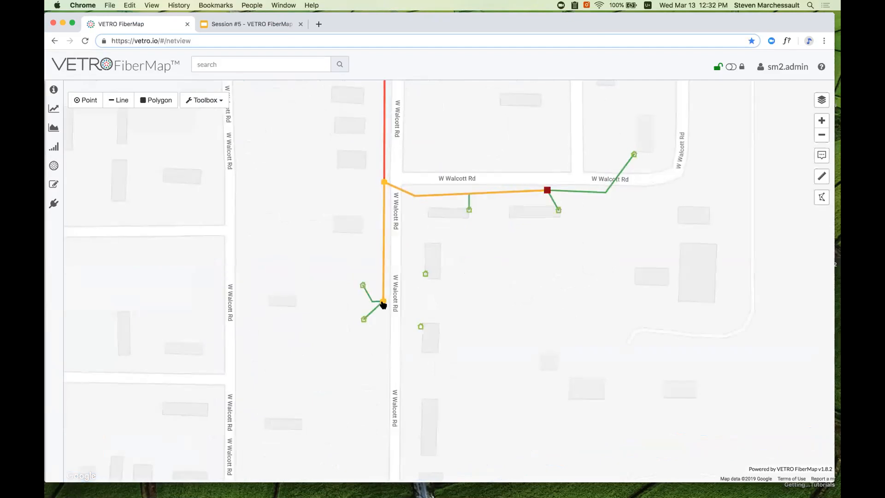
pyautogui.click(383, 303)
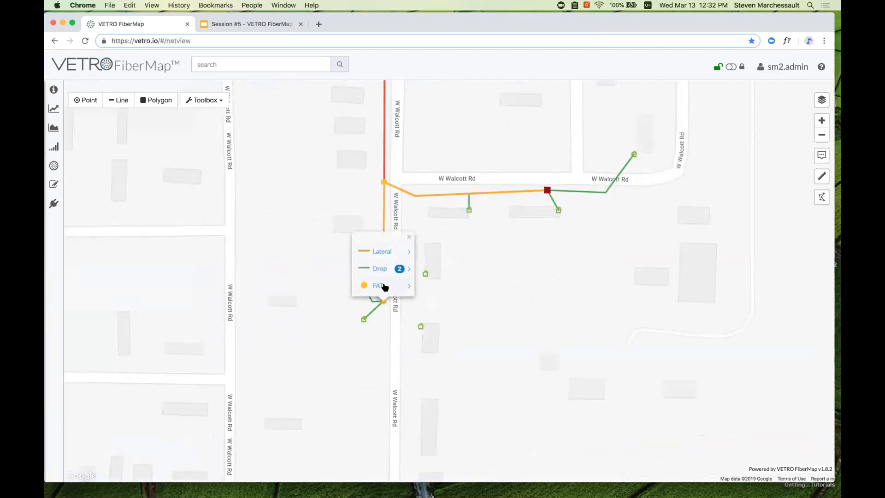
pyautogui.click(384, 286)
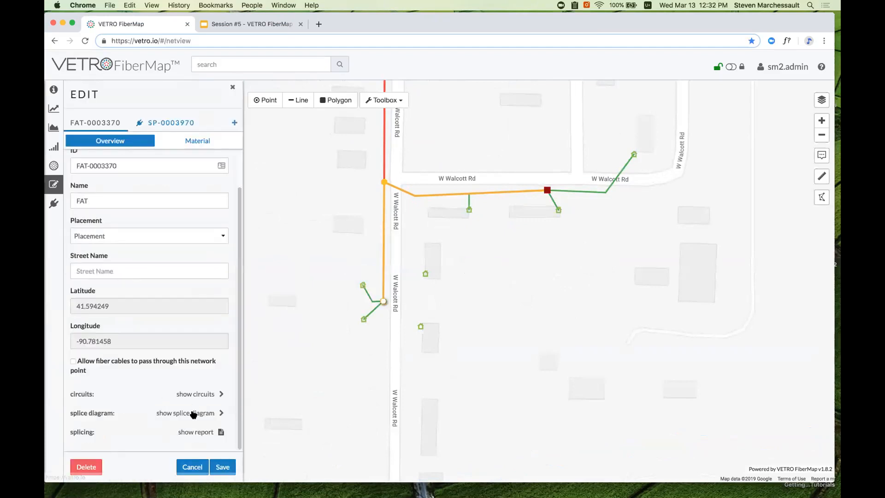
pyautogui.click(220, 413)
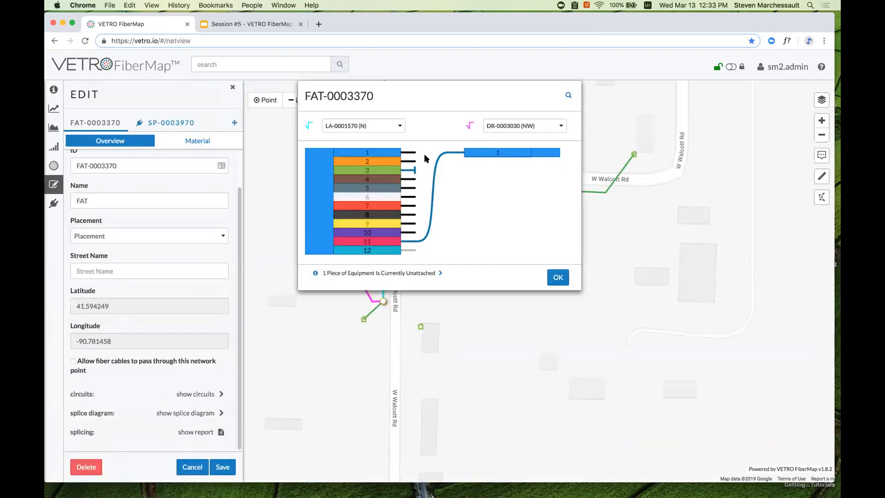
pyautogui.click(557, 276)
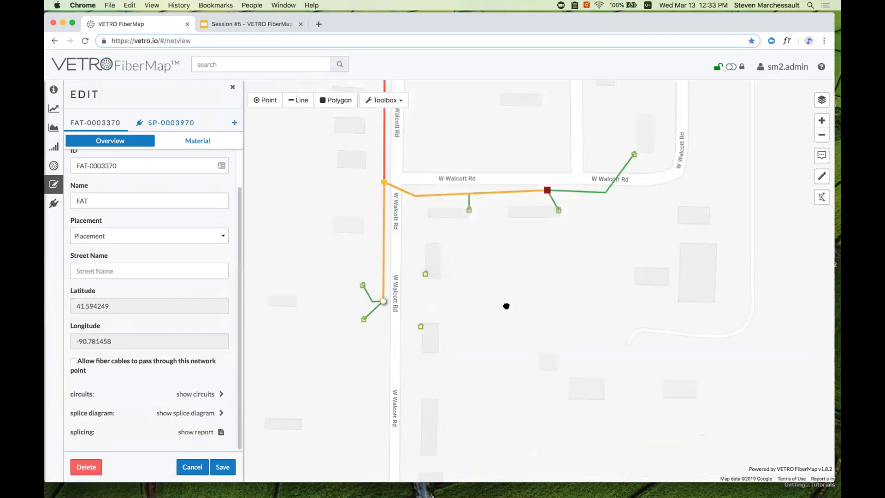
# Open the splicing report of the FAT where the backbone meets the two laterals.
pyautogui.click(392, 240)
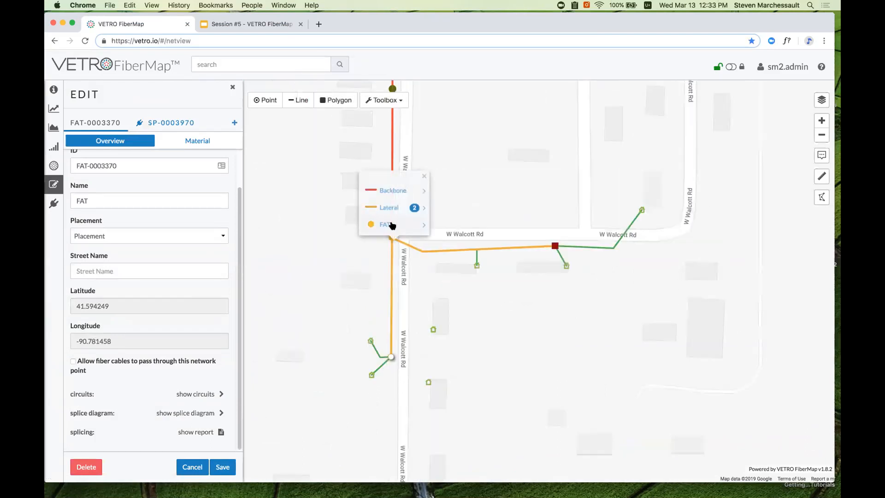
pyautogui.click(392, 225)
pyautogui.scroll(-3, 154, 357)
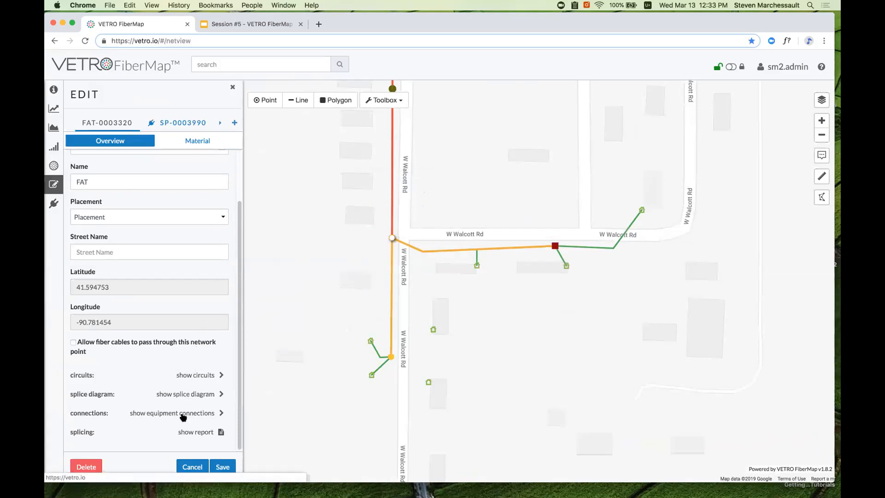
pyautogui.click(191, 433)
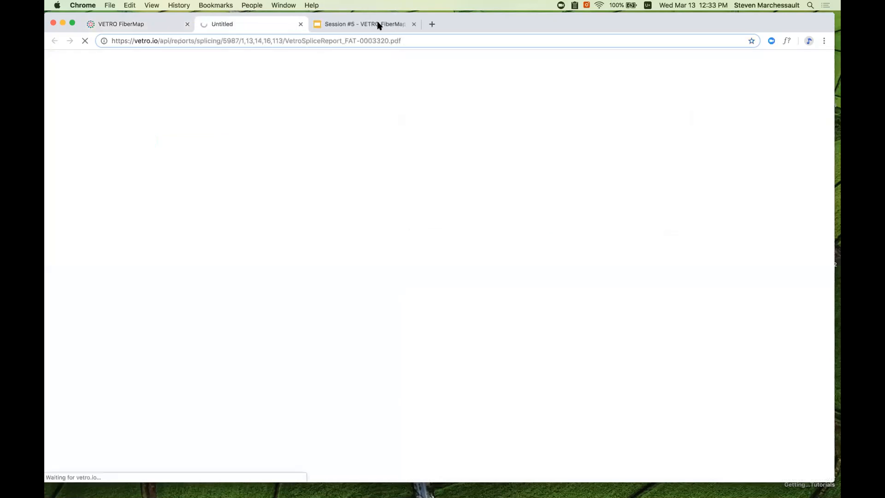
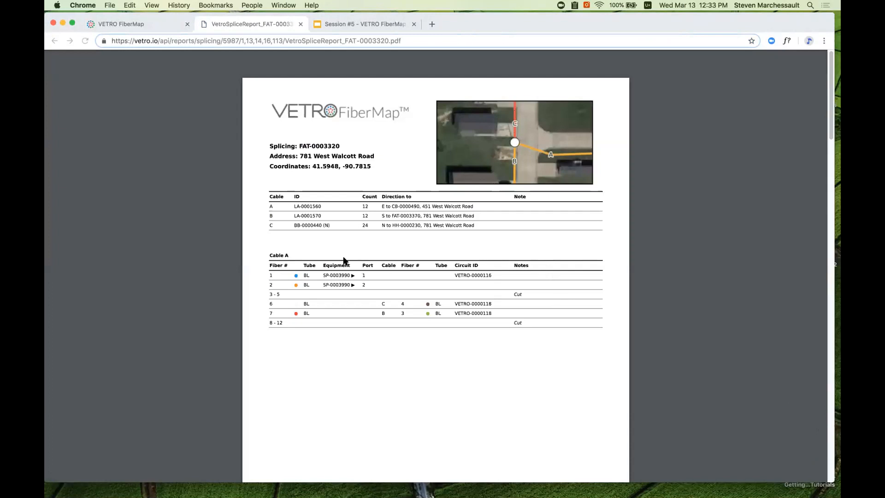
# Examine the report's splice tables for cables B and C, including tubes, equipment ports, circuit IDs and cut fibers.
pyautogui.scroll(-15, 428, 228)
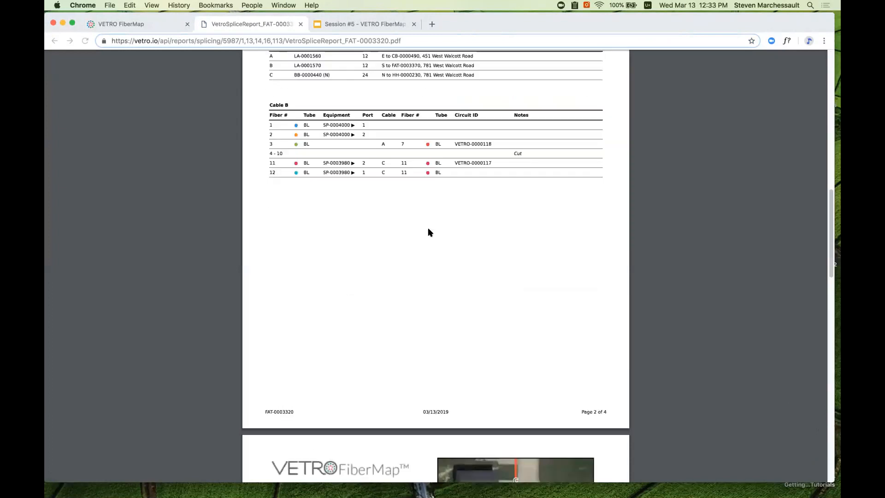
pyautogui.scroll(3, 427, 230)
pyautogui.scroll(-10, 428, 234)
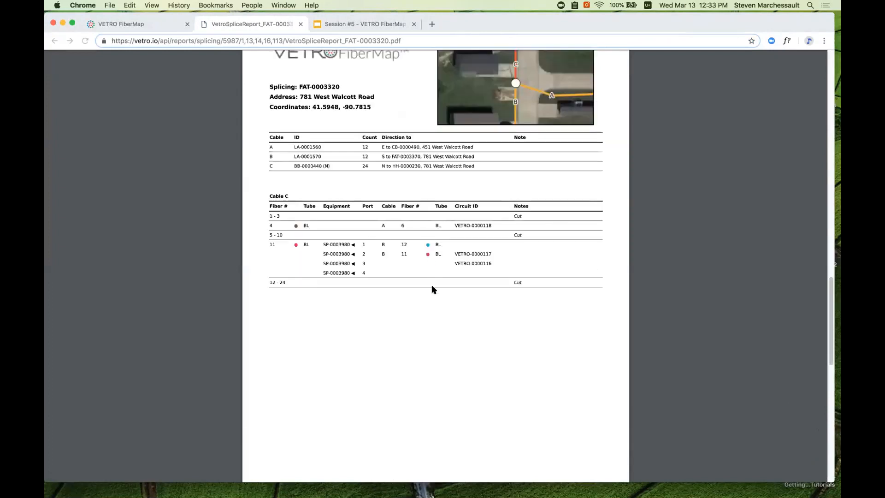
pyautogui.scroll(1, 511, 186)
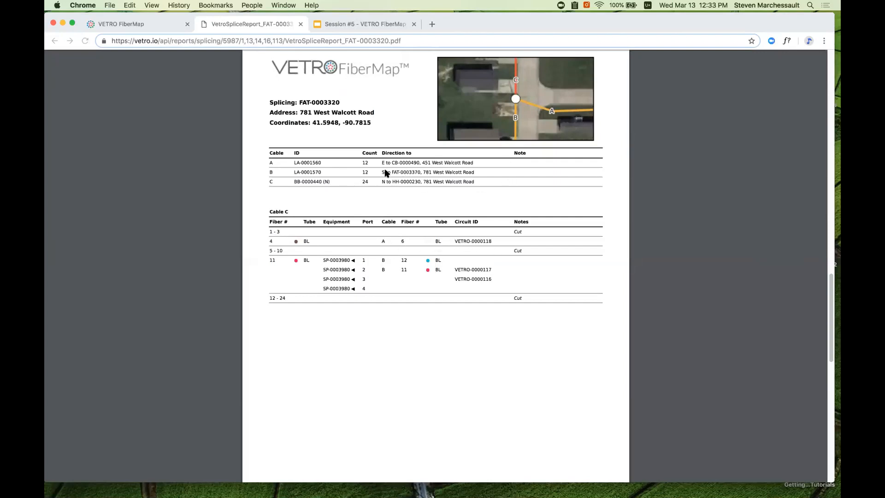
pyautogui.scroll(-1, 278, 248)
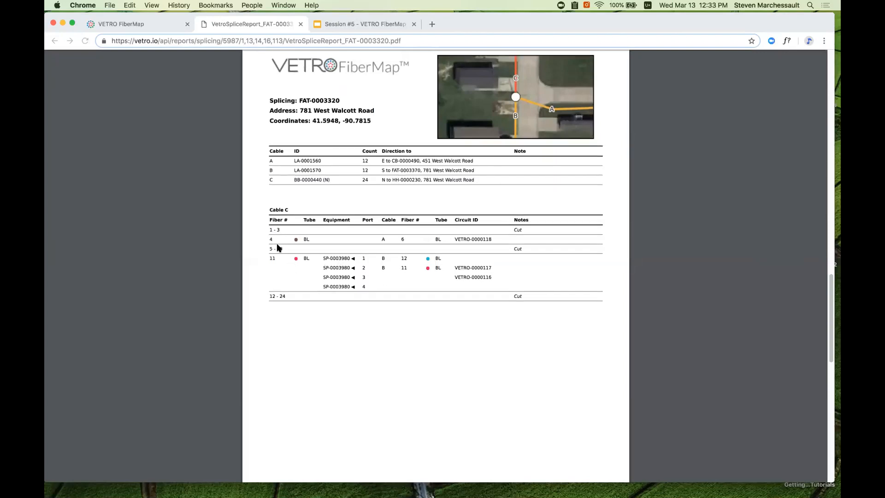
pyautogui.scroll(-2, 279, 251)
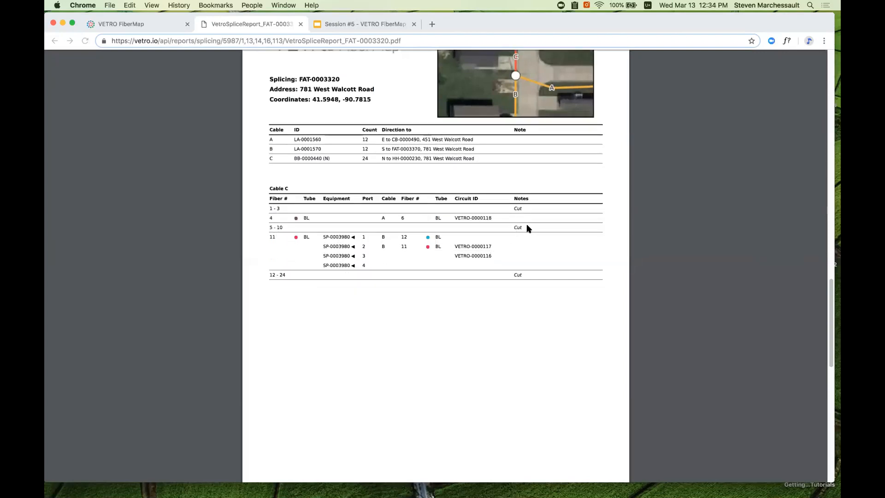
pyautogui.scroll(-1, 295, 238)
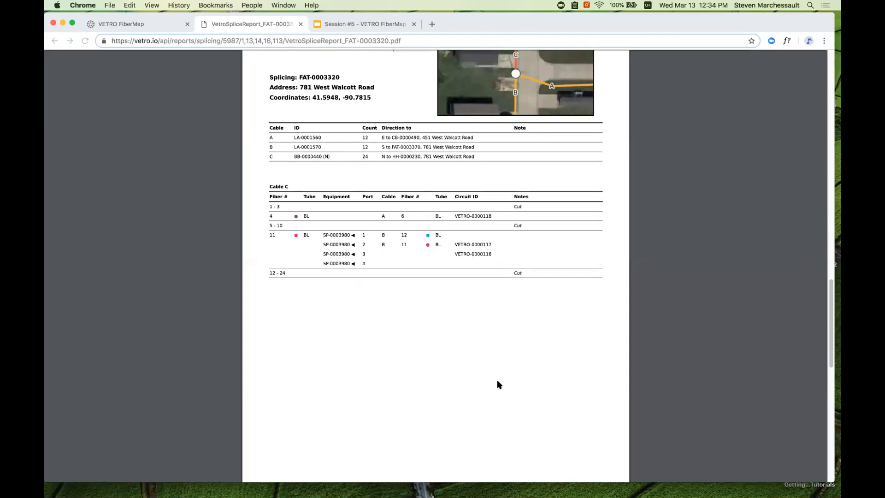
# Examine the Equipment Connections table on the report's last page, tracing the splitter inputs, ports and outputs.
pyautogui.scroll(-10, 407, 305)
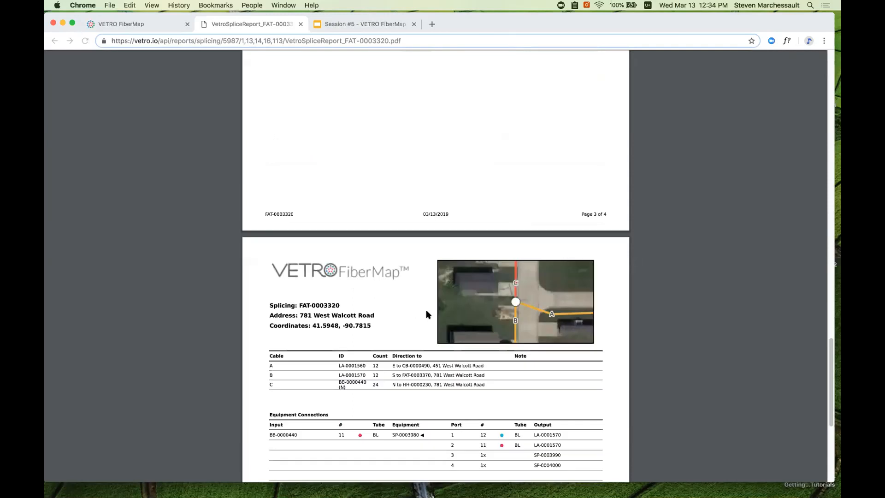
pyautogui.scroll(-2, 427, 313)
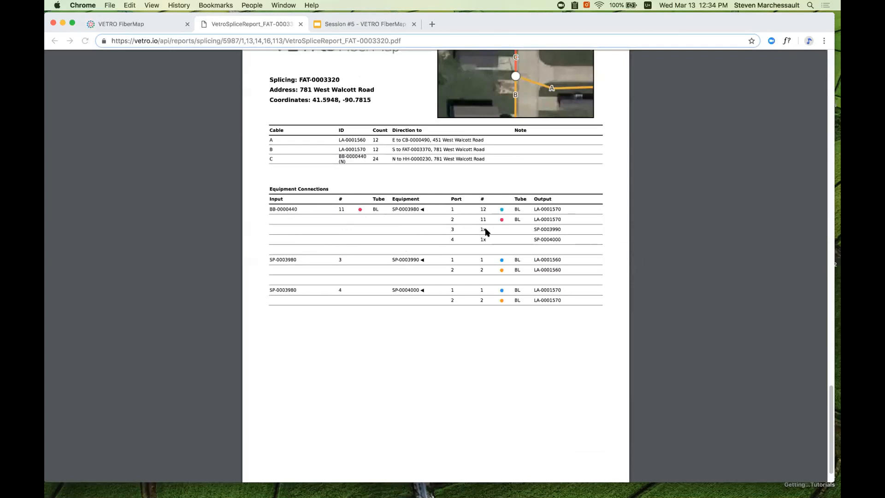
pyautogui.moveTo(534, 229); pyautogui.dragTo(565, 229)
pyautogui.click(586, 246)
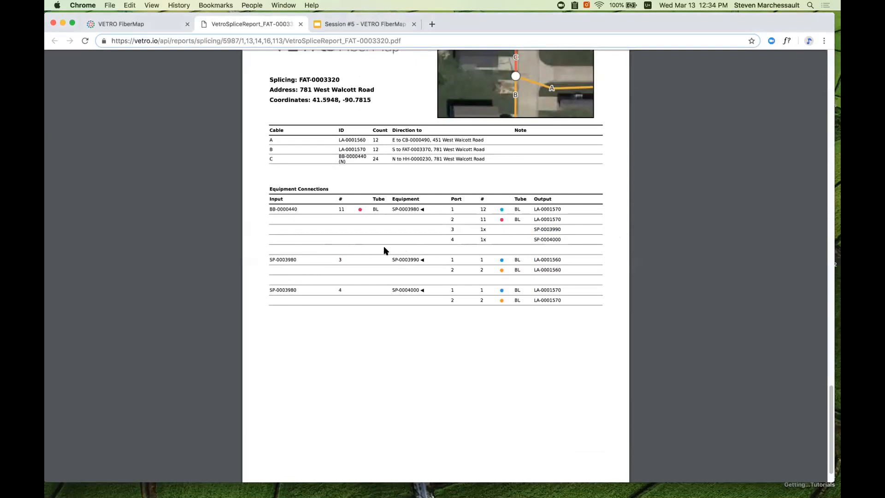
pyautogui.scroll(-1, 386, 258)
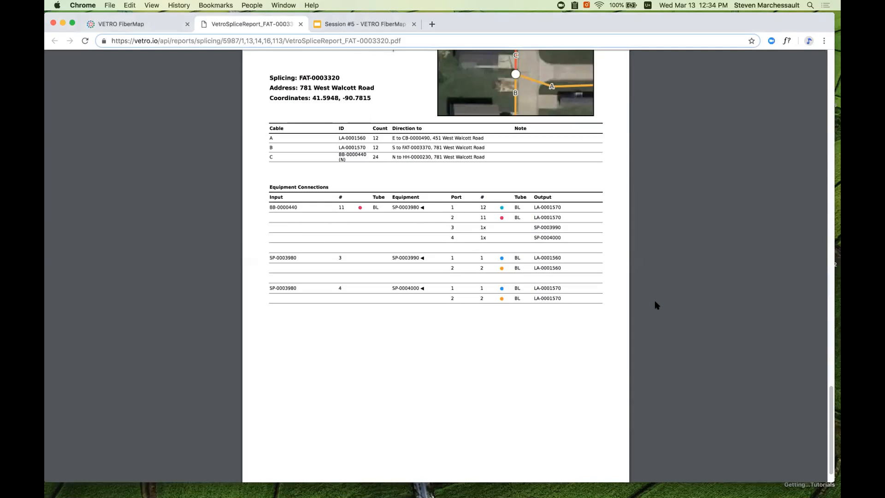
pyautogui.scroll(1, 645, 310)
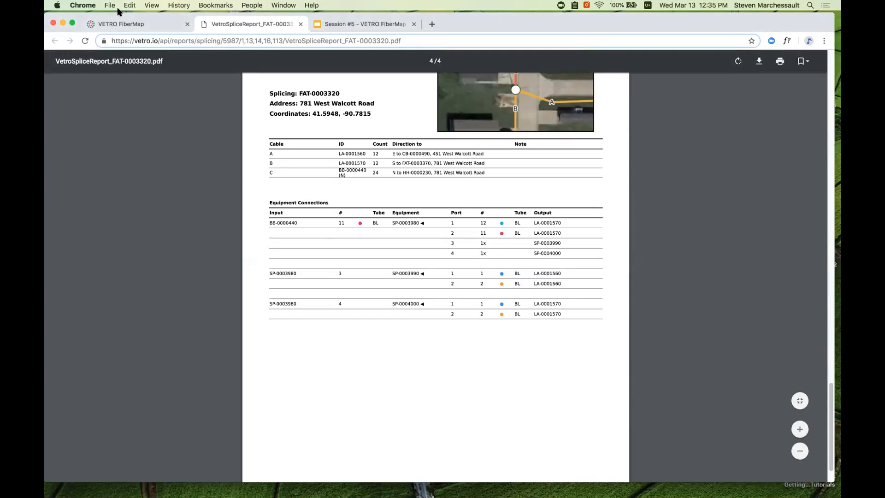
# Return to the map, list the circuits of FAT-0003320 and open the circuit report of VETRO-0000118.
pyautogui.click(123, 25)
pyautogui.moveTo(427, 300); pyautogui.dragTo(438, 219)
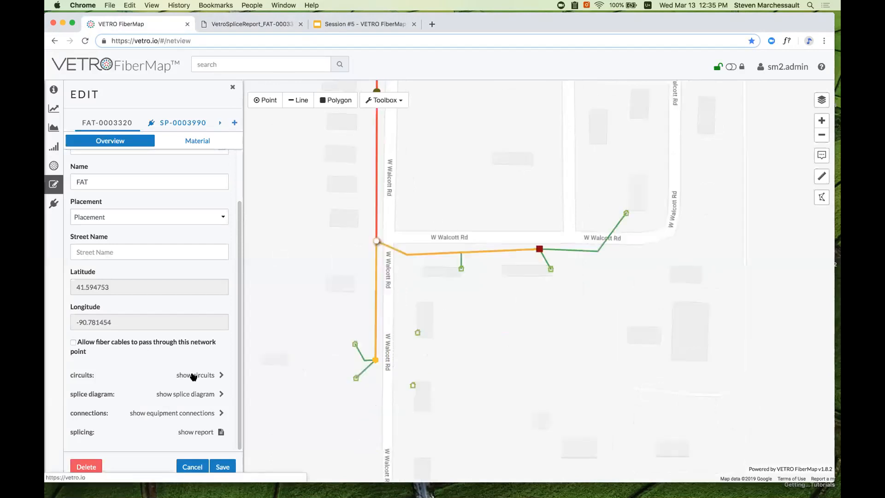
pyautogui.click(192, 376)
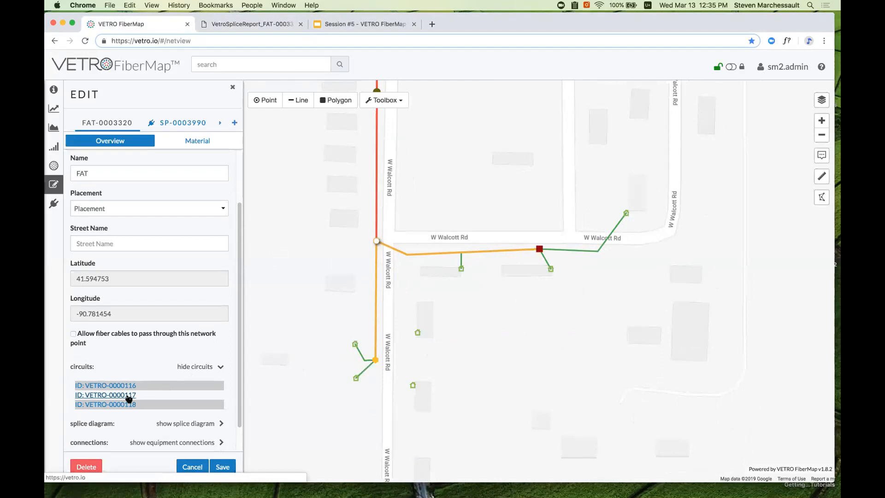
pyautogui.click(131, 401)
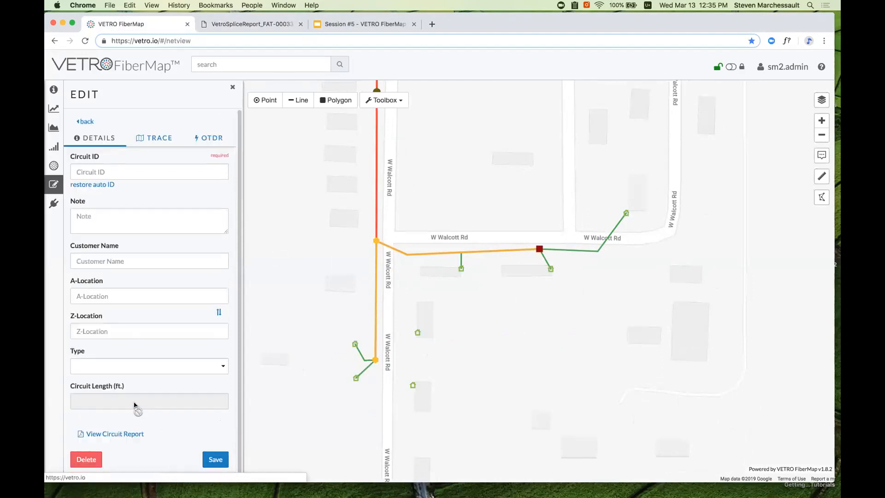
pyautogui.click(151, 433)
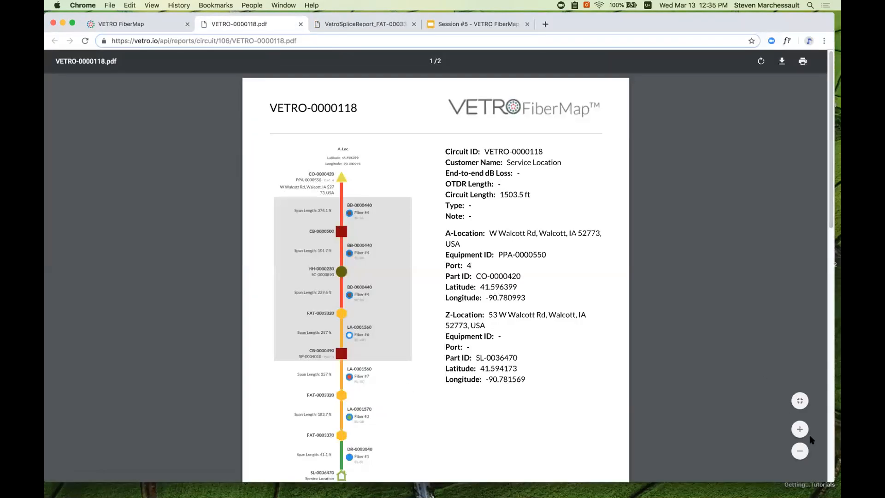
# Enlarge the circuit report and examine its path diagram from CO-0000420 through the cabinets, handhole and FATs to service location SL-0036470.
pyautogui.click(799, 429)
pyautogui.click(800, 429)
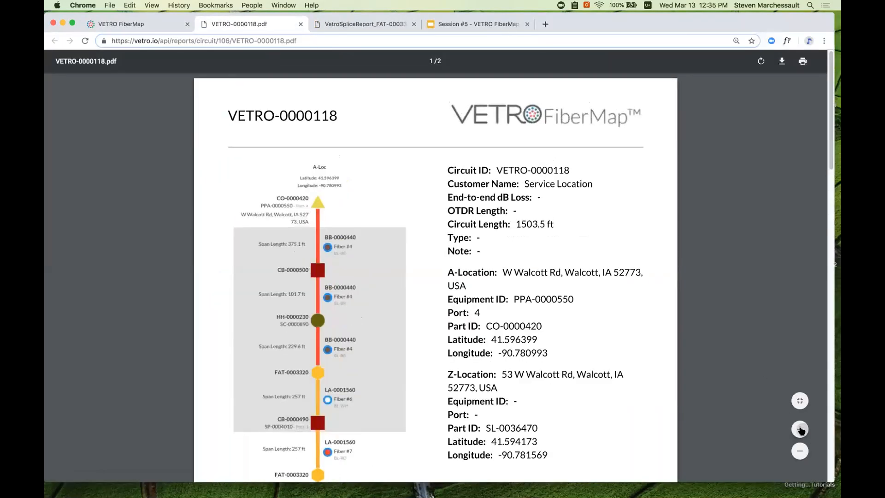
pyautogui.click(800, 429)
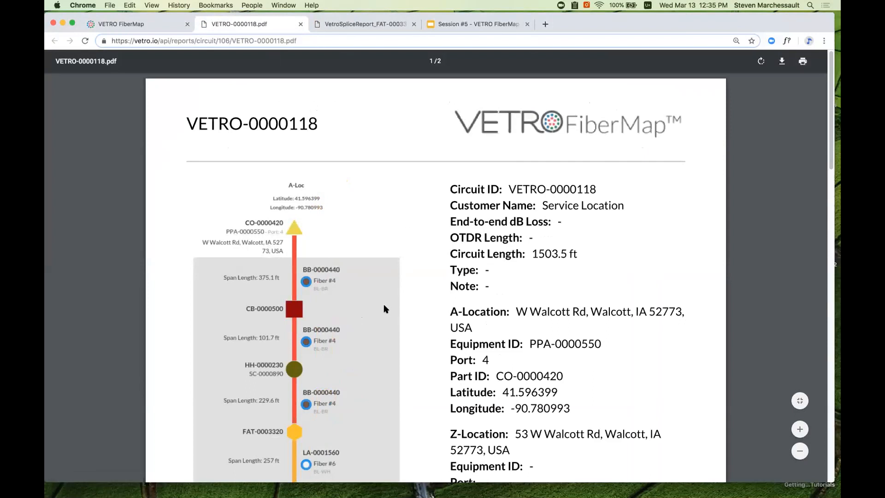
pyautogui.click(799, 429)
pyautogui.scroll(-3, 418, 289)
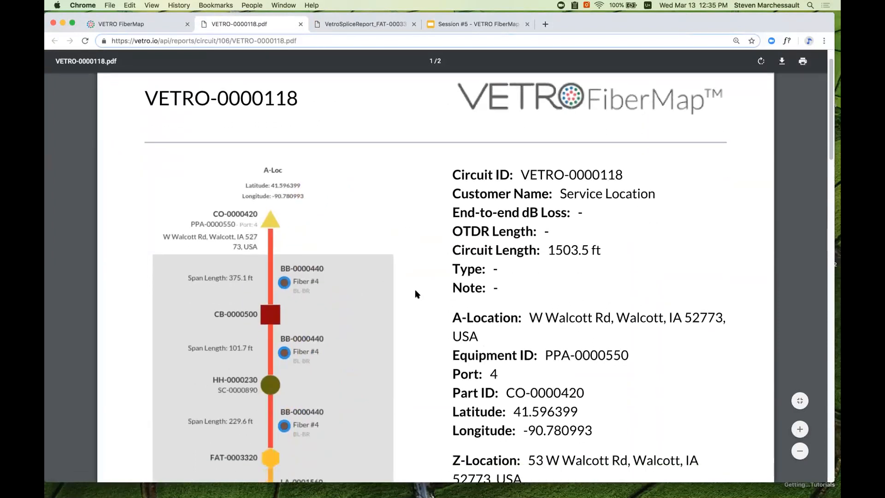
pyautogui.scroll(-1, 415, 294)
pyautogui.scroll(-4, 415, 293)
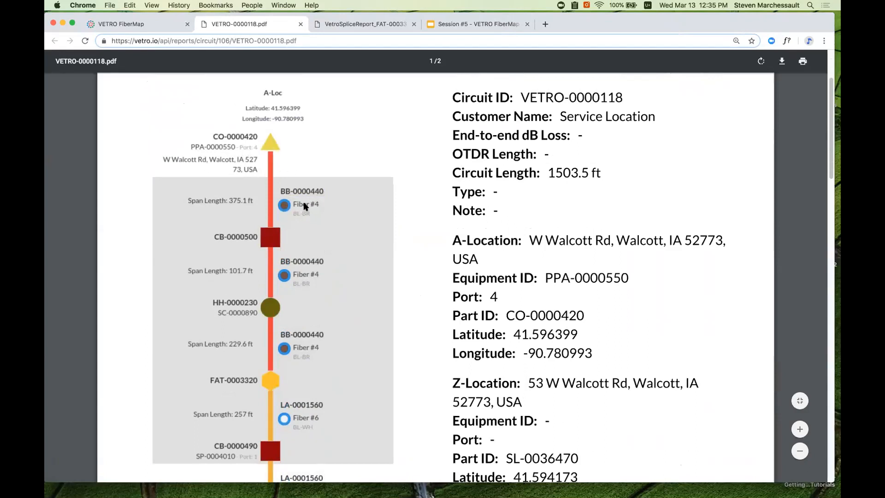
pyautogui.scroll(-5, 309, 241)
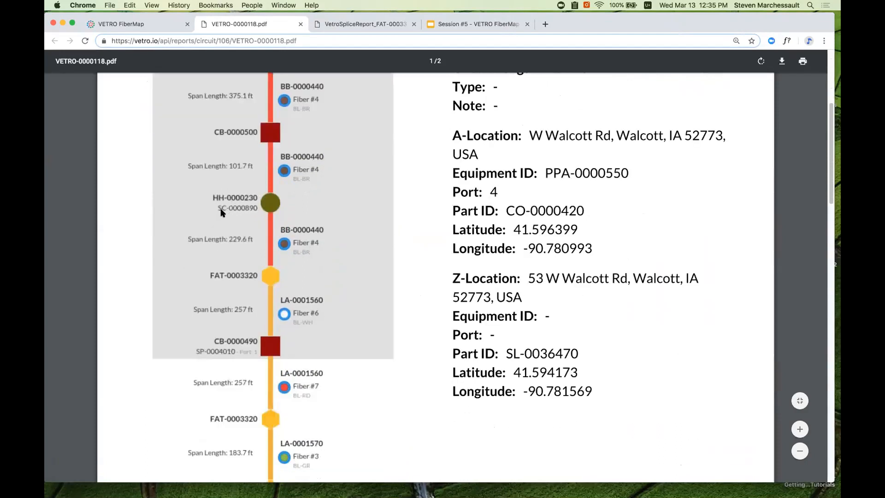
pyautogui.scroll(-1, 285, 279)
pyautogui.scroll(-4, 277, 272)
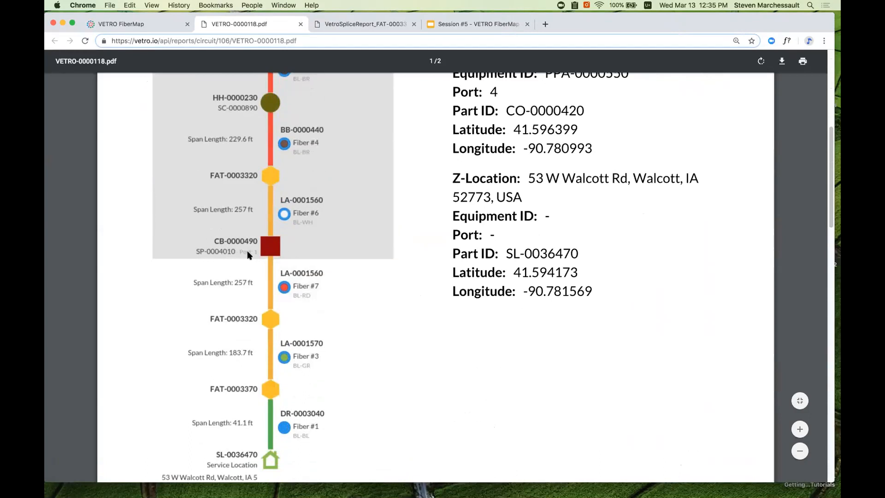
pyautogui.scroll(-2, 272, 259)
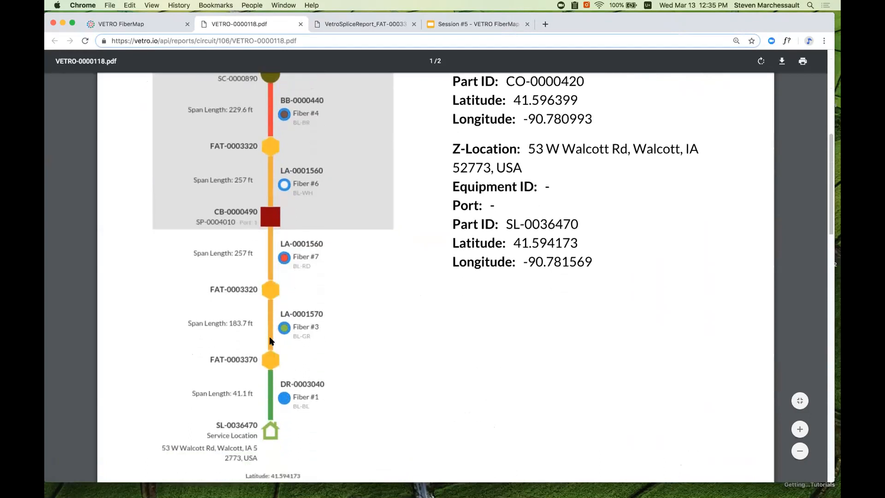
pyautogui.scroll(-3, 276, 428)
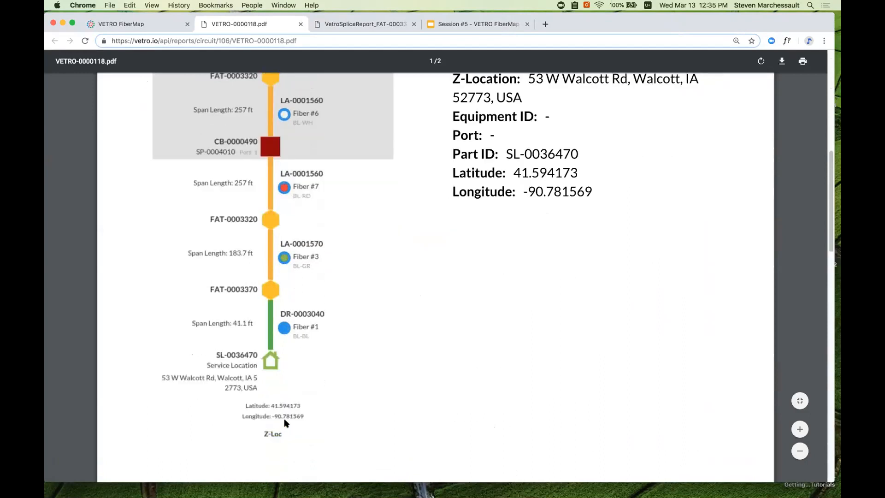
# Review the report's A- and Z-location details and the circuit route map on page 2, and close the report.
pyautogui.scroll(7, 518, 358)
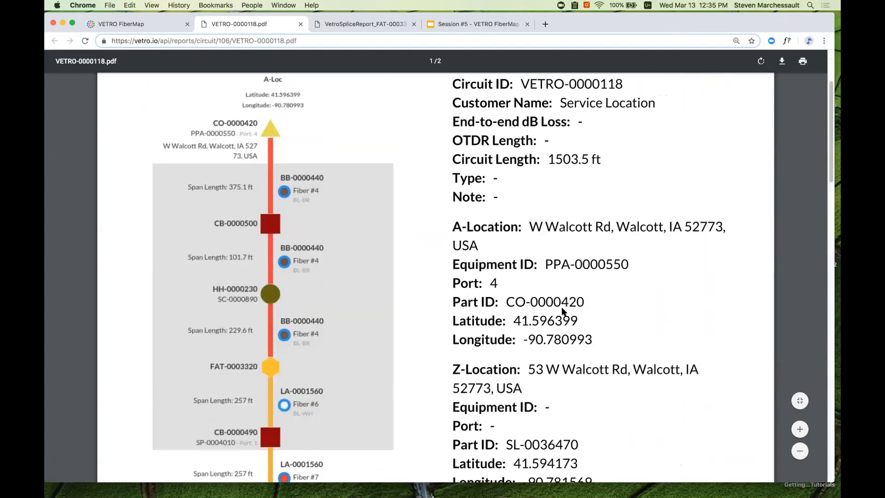
pyautogui.scroll(-8, 521, 374)
pyautogui.scroll(-10, 520, 374)
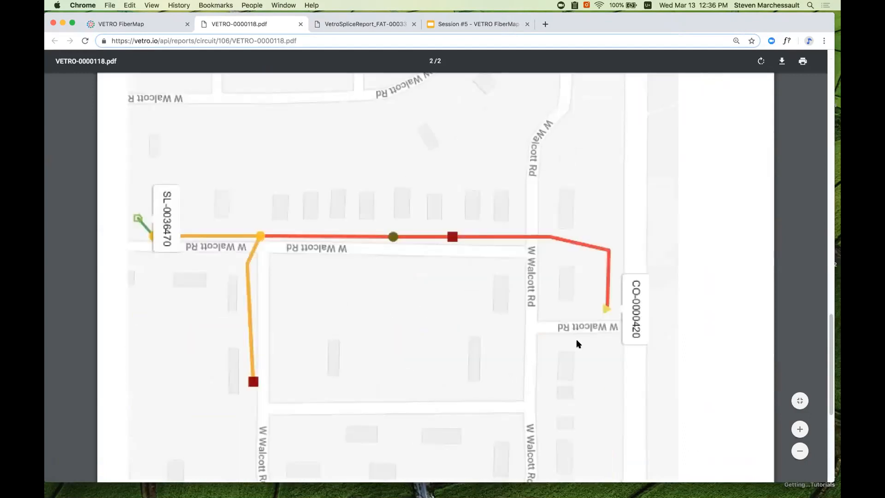
pyautogui.click(799, 450)
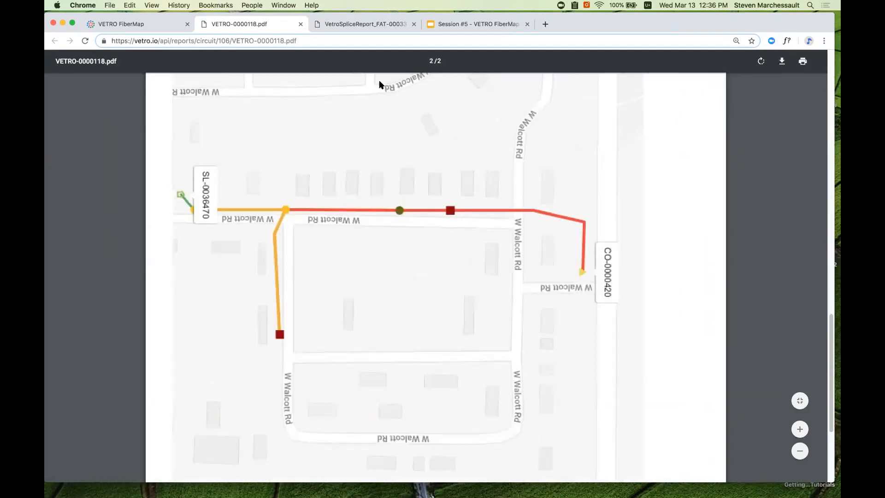
pyautogui.click(300, 24)
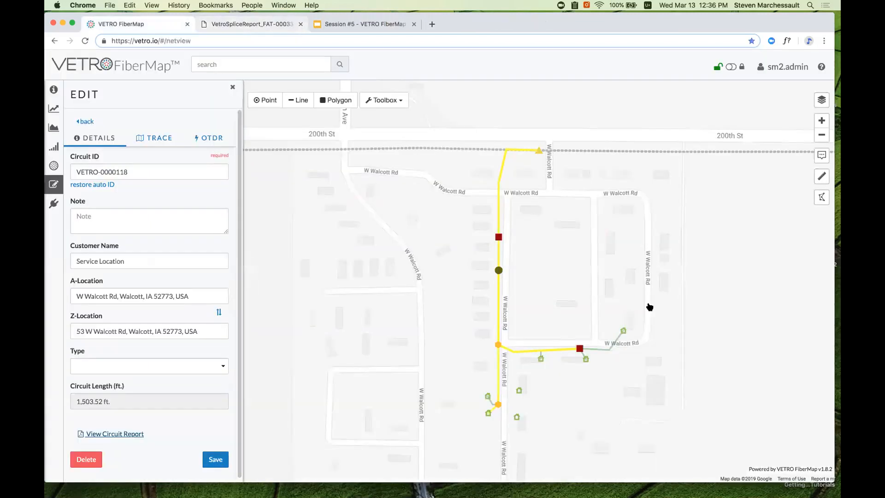
# Open the material details of the FAT where the backbone meets the two laterals.
pyautogui.moveTo(701, 293); pyautogui.dragTo(650, 283)
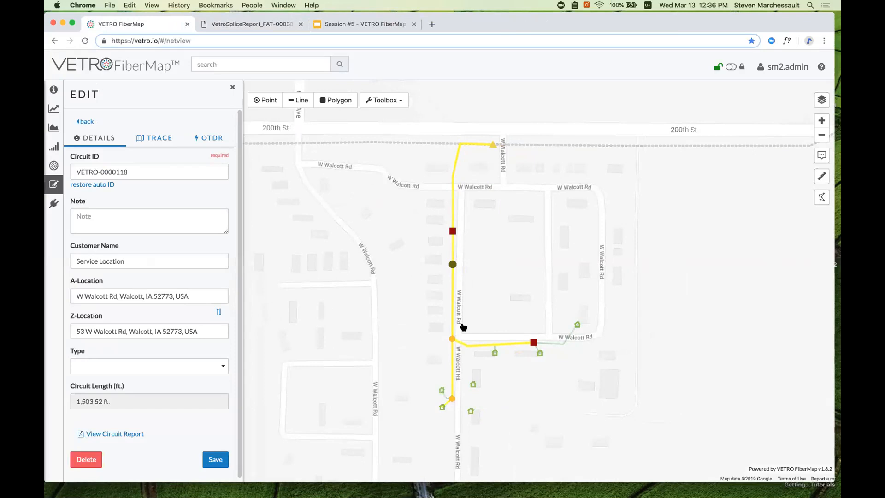
pyautogui.click(450, 323)
pyautogui.click(449, 322)
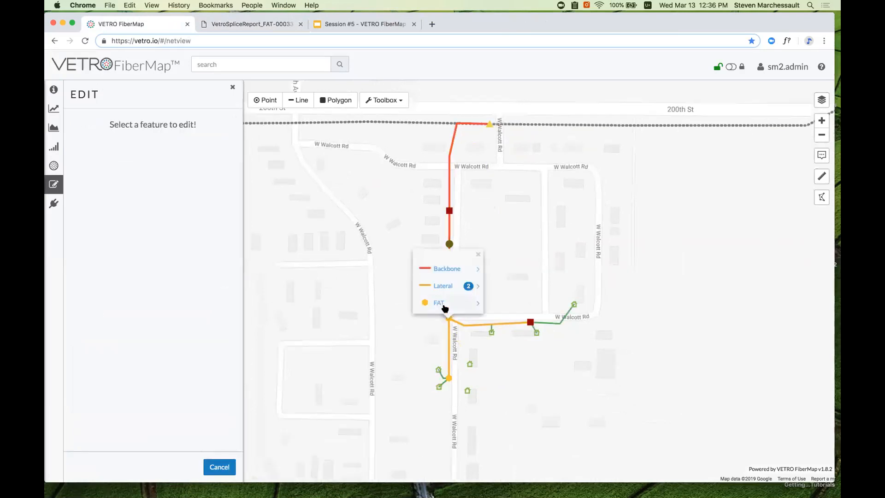
pyautogui.click(443, 305)
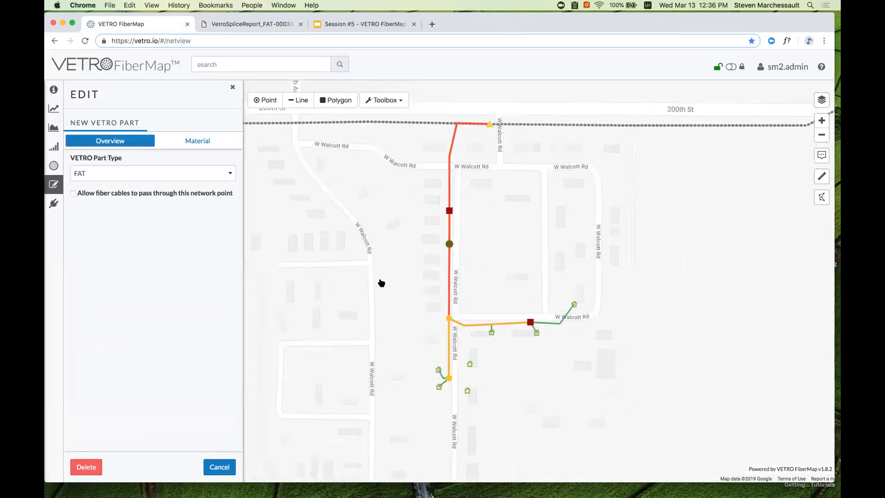
pyautogui.click(190, 142)
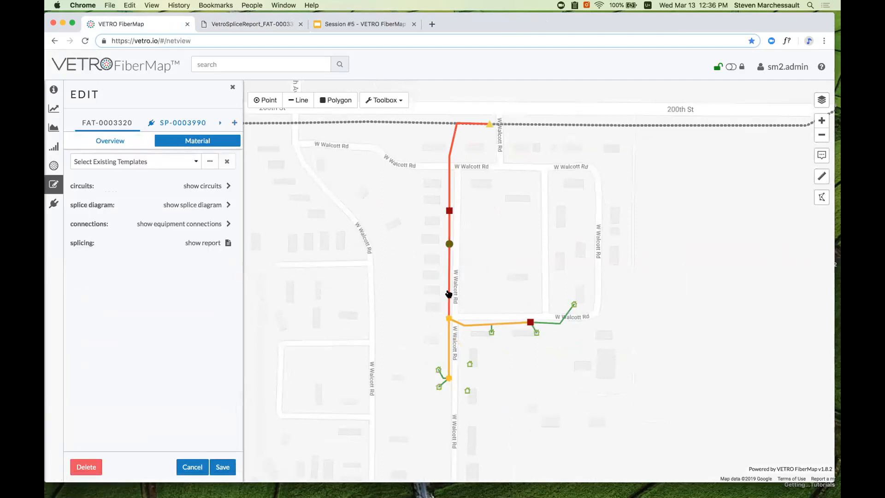
# Show the material details of the backbone span between the handhole and the FAT, and deselect the cable.
pyautogui.click(449, 292)
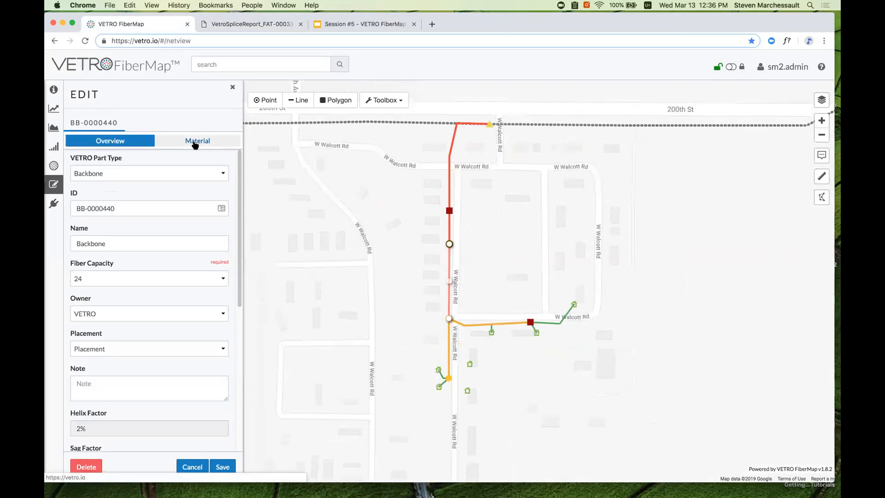
pyautogui.click(194, 145)
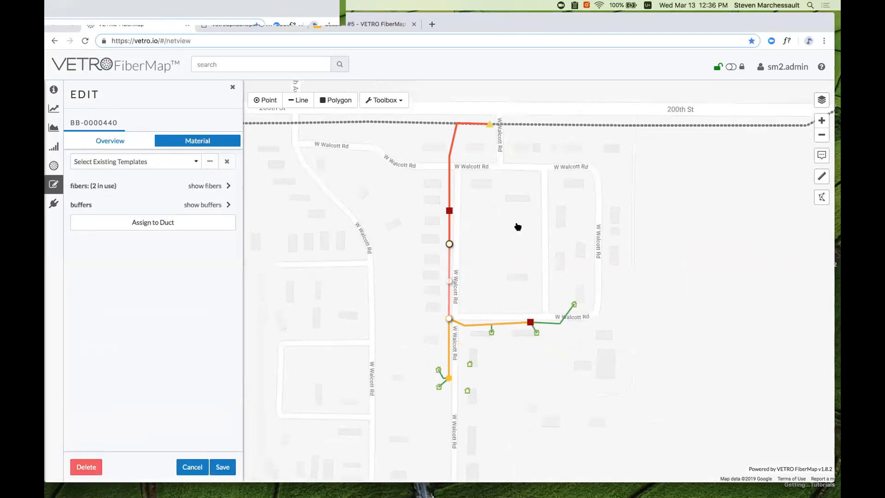
pyautogui.click(418, 238)
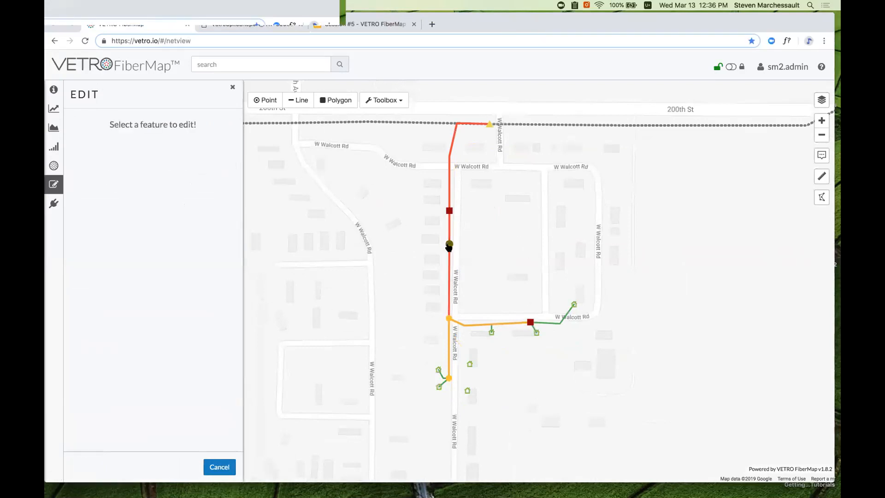
# Show the material details of splice closure SC-0000890 in handhole HH-0000230.
pyautogui.click(448, 244)
pyautogui.click(444, 228)
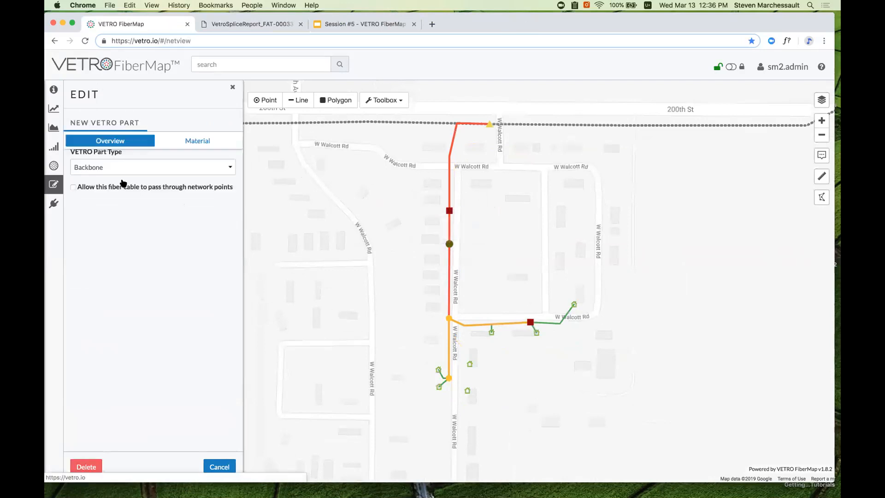
pyautogui.click(164, 123)
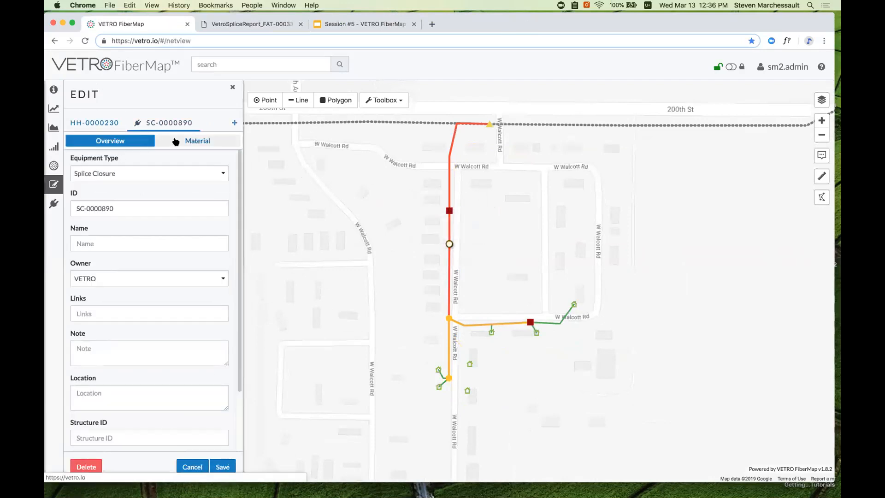
pyautogui.click(176, 141)
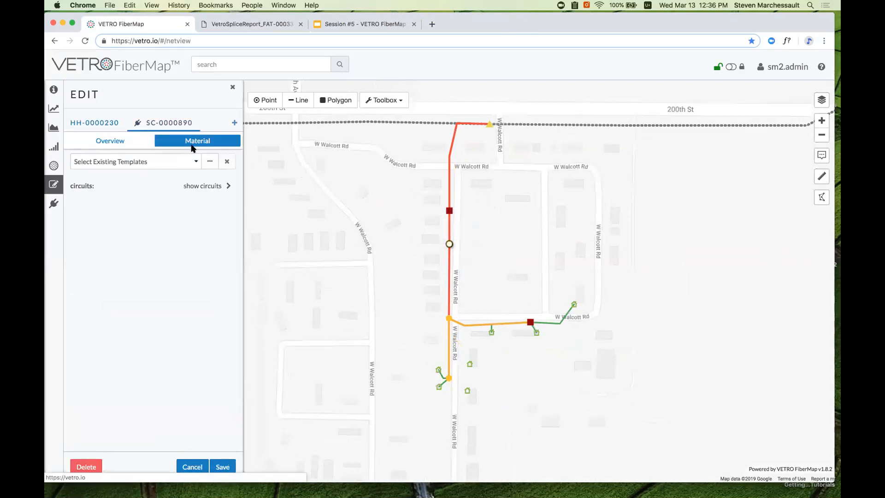
# Close the feature editor and advance the slideshow to the Material Manager + BOM slide.
pyautogui.click(233, 89)
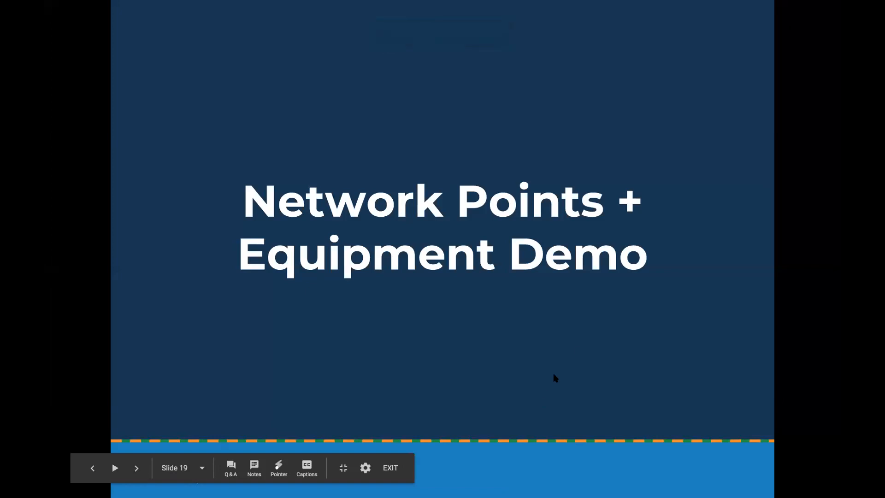
pyautogui.press('Right')
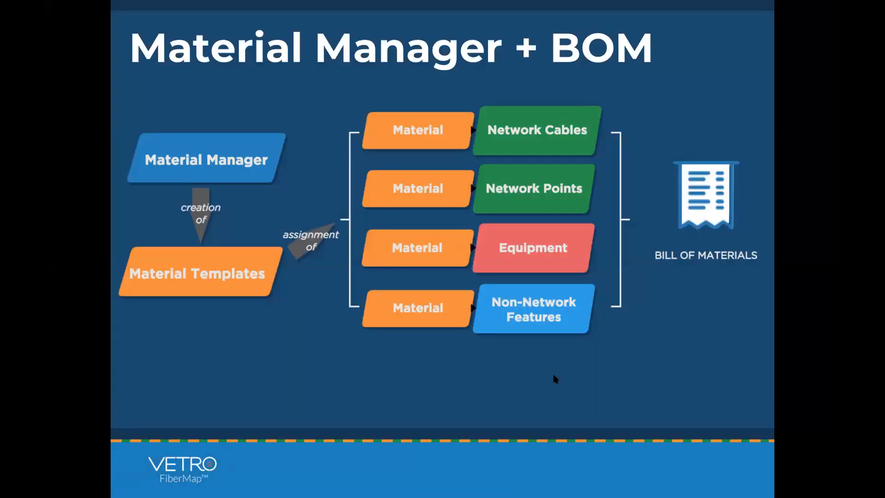
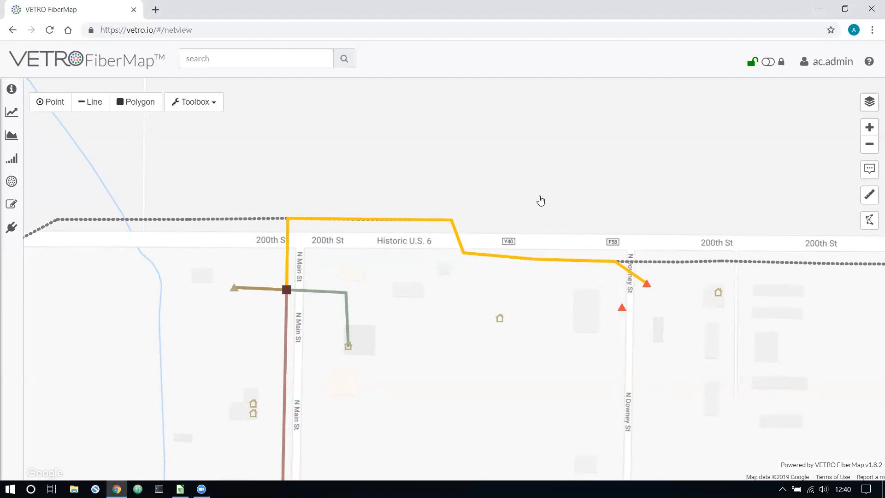
pyautogui.moveTo(540, 206); pyautogui.dragTo(521, 203)
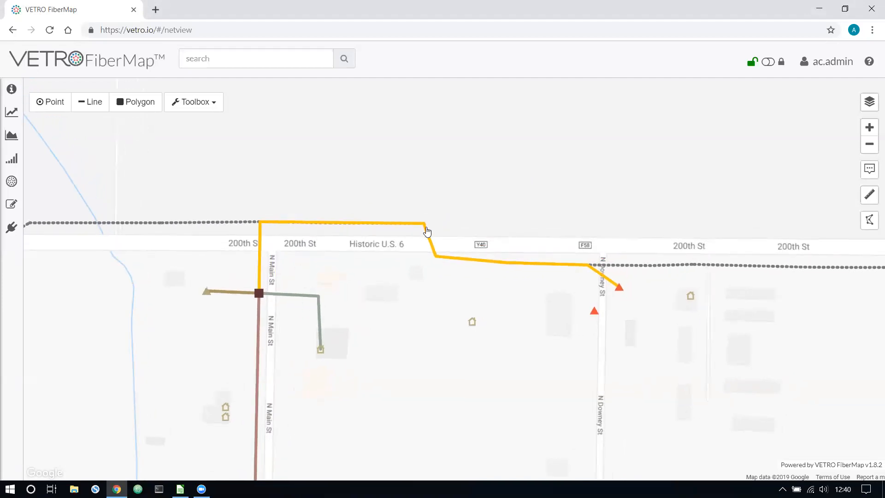
pyautogui.moveTo(562, 212); pyautogui.dragTo(541, 221)
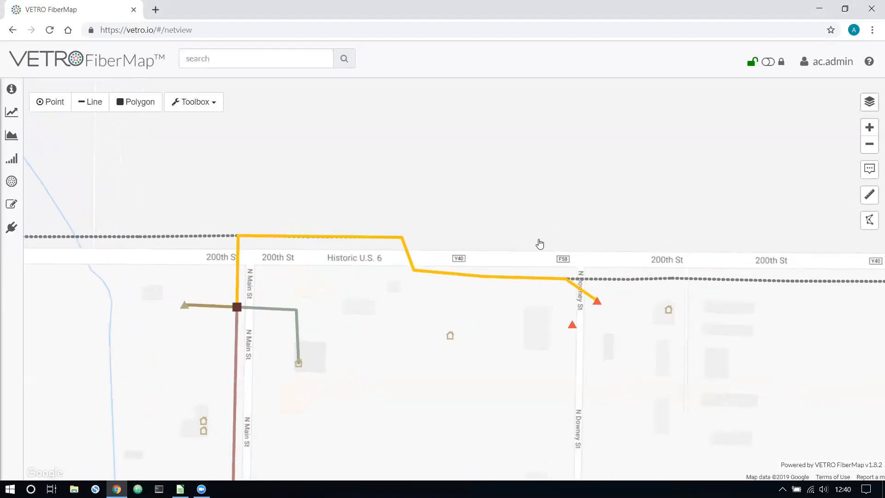
pyautogui.moveTo(525, 232); pyautogui.dragTo(526, 245)
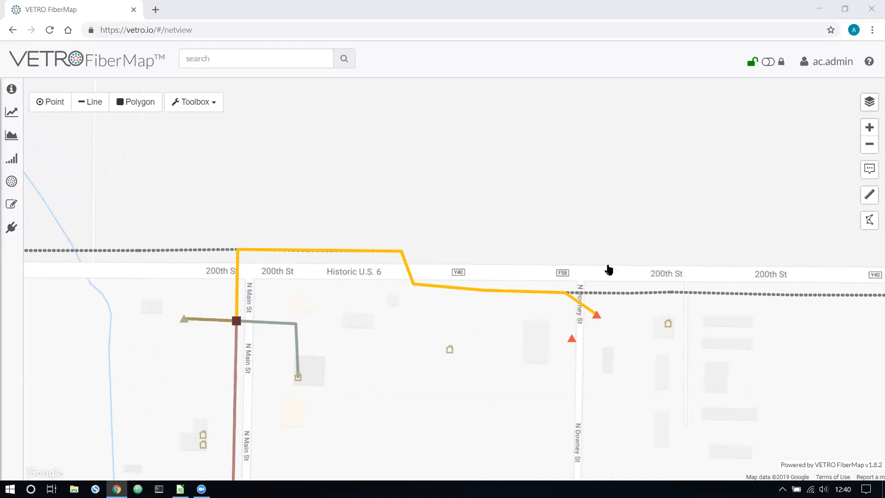
pyautogui.moveTo(559, 231); pyautogui.dragTo(577, 212)
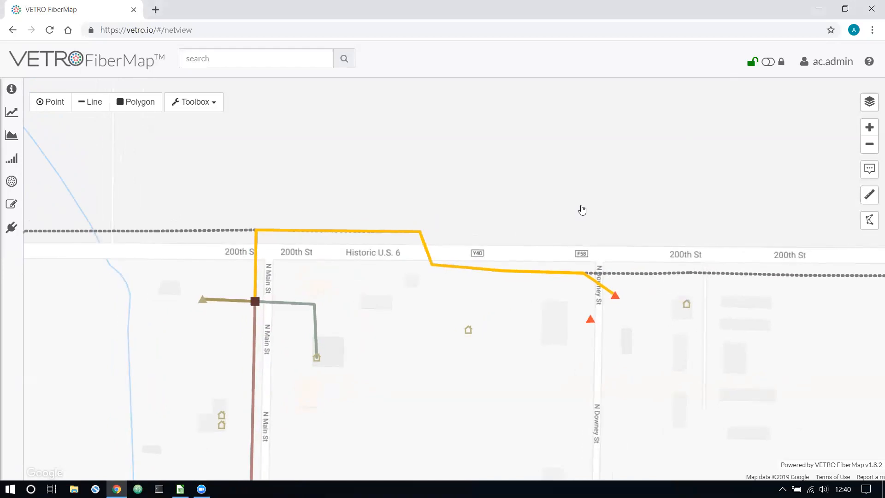
pyautogui.moveTo(530, 165); pyautogui.dragTo(540, 168)
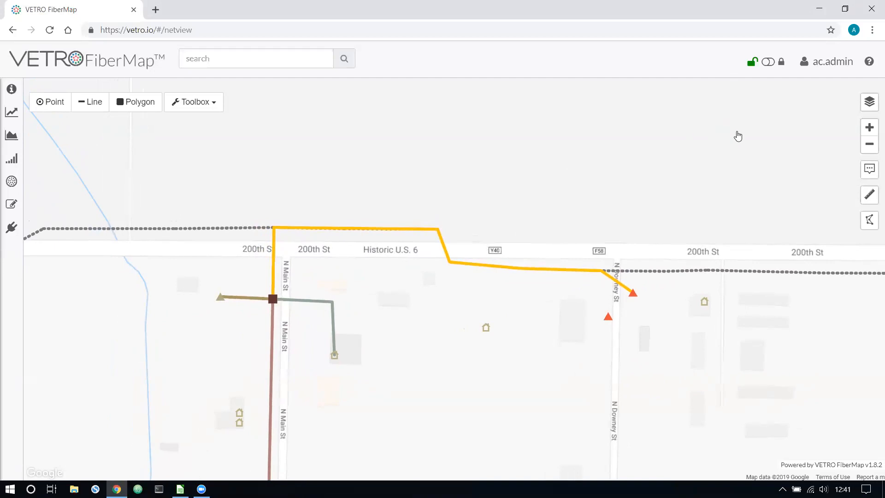
# Open the Material Manager settings from the dashboard and look through the Manufacturers and Brands list to its end.
pyautogui.click(821, 64)
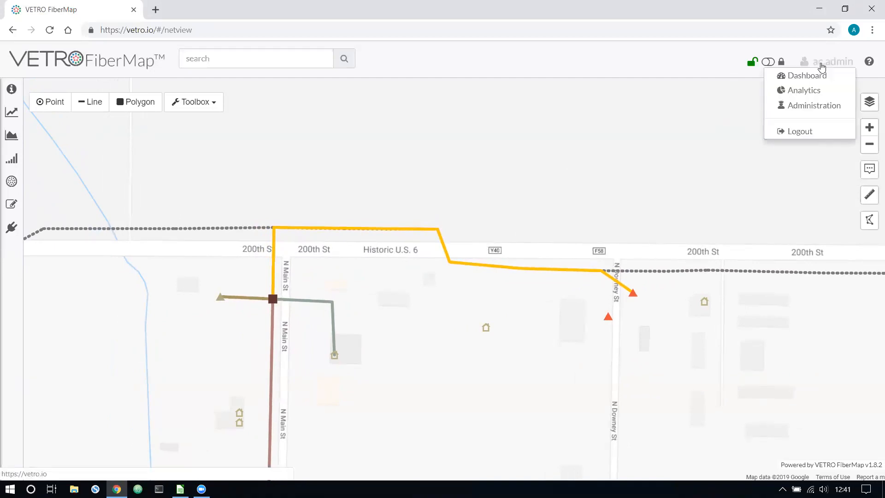
pyautogui.click(802, 79)
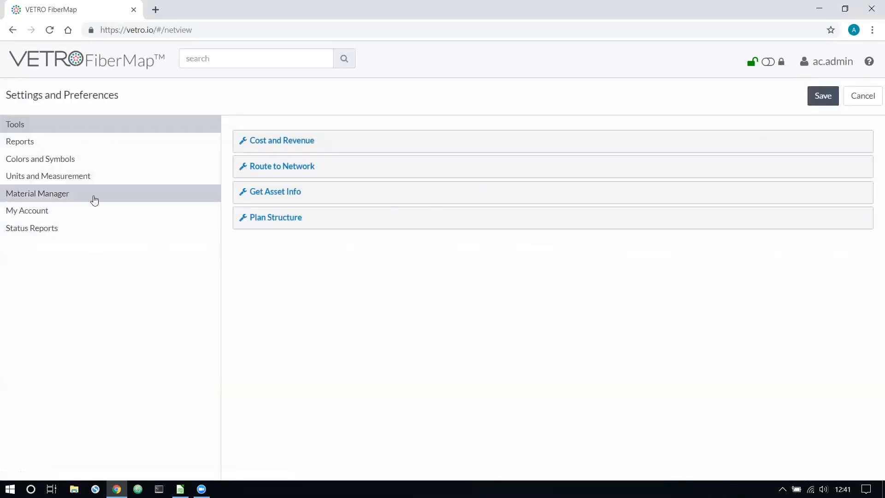
pyautogui.click(55, 198)
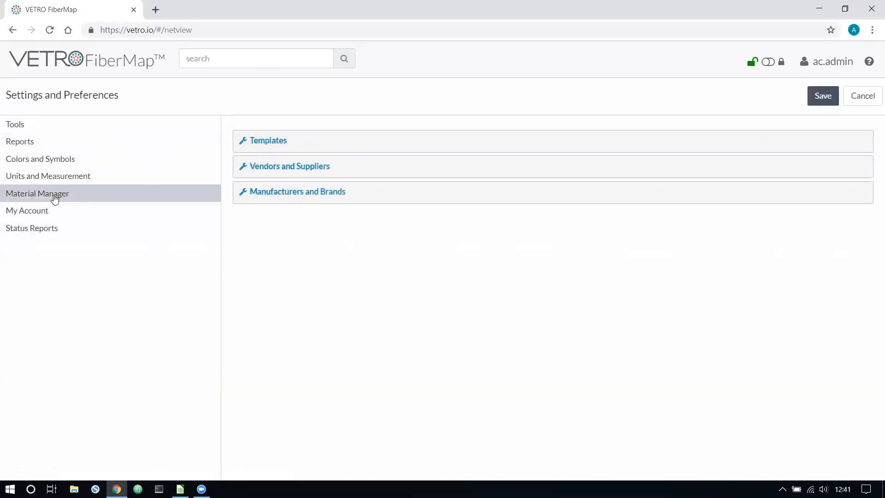
pyautogui.click(276, 197)
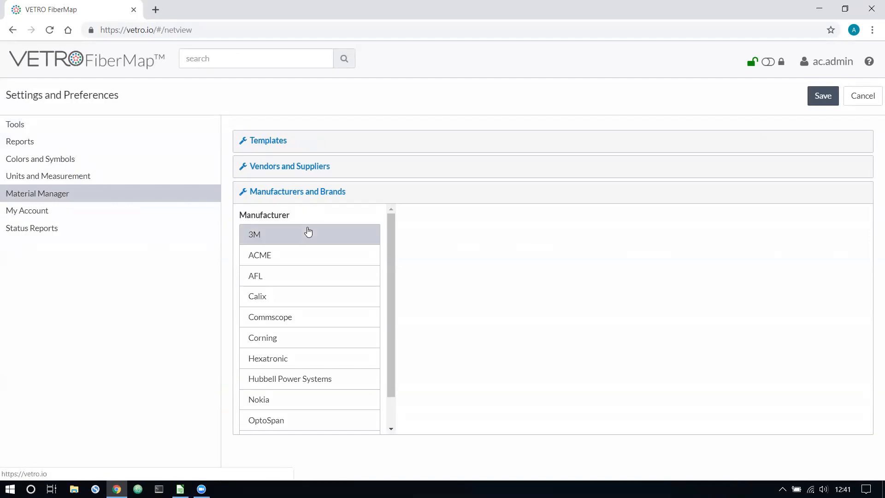
pyautogui.scroll(-1, 308, 234)
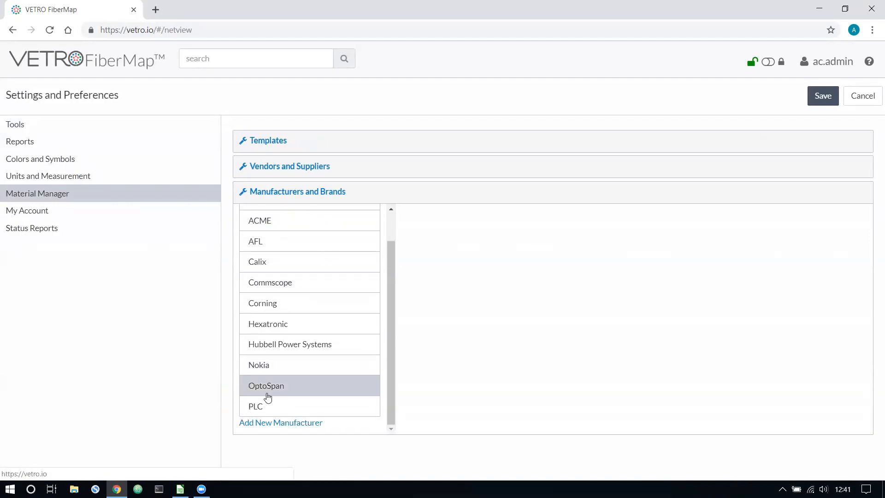
# Look at the blank entry form for a new manufacturer and at the Vendors and Suppliers list, then collapse both sections.
pyautogui.click(263, 423)
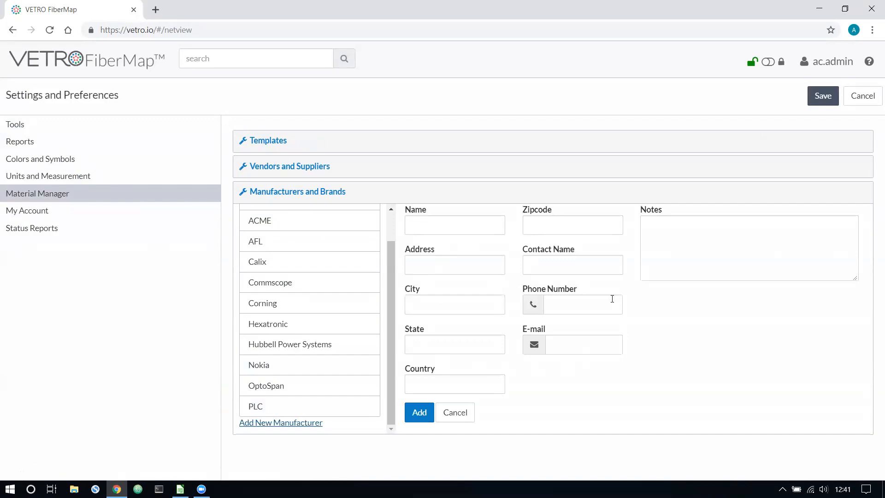
pyautogui.click(341, 194)
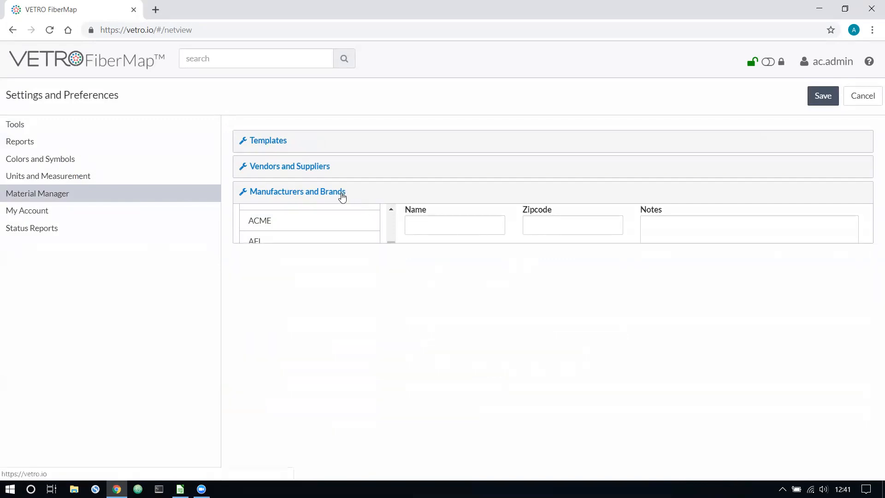
pyautogui.click(313, 168)
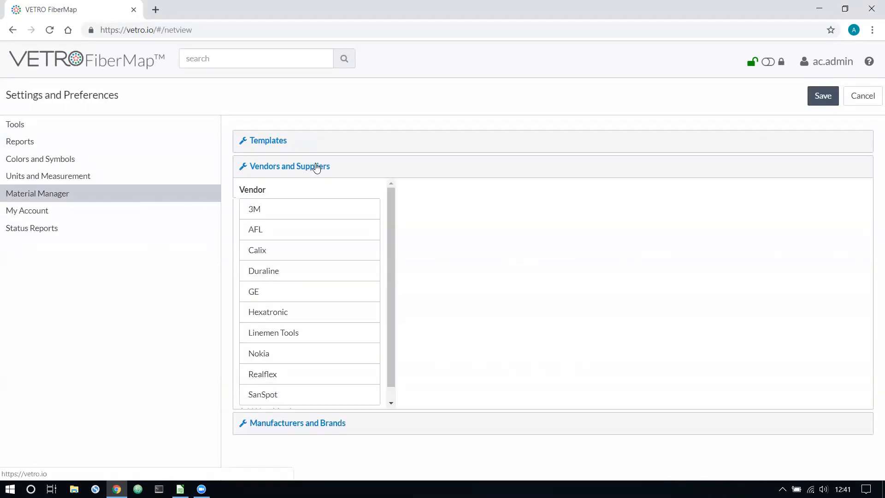
pyautogui.click(316, 169)
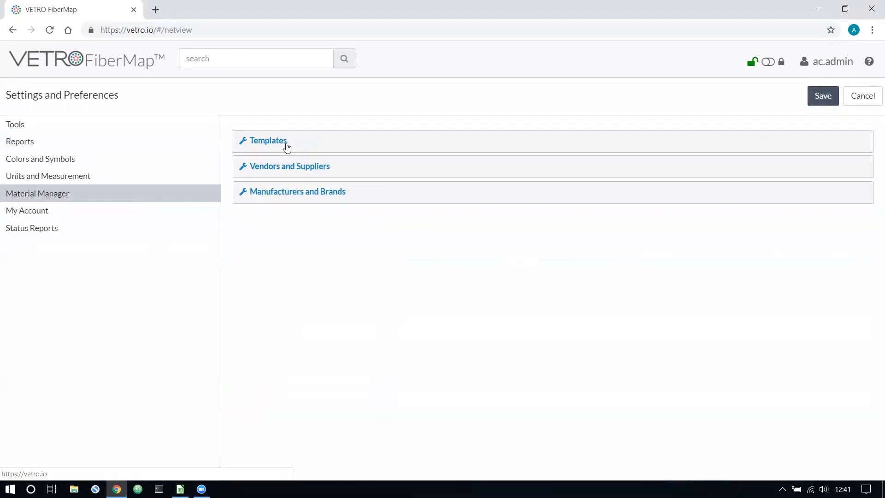
# Start a new material template for the Splice Closure feature type and name it FOSC450.
pyautogui.click(286, 146)
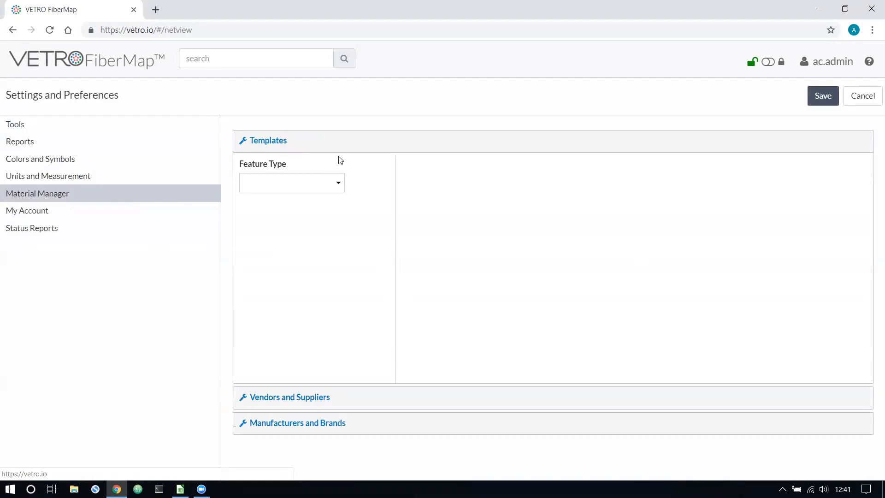
pyautogui.click(331, 180)
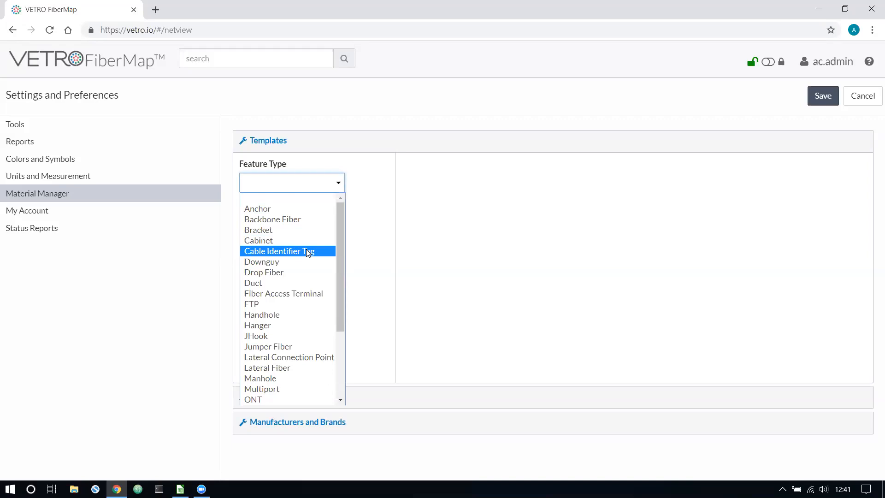
pyautogui.moveTo(340, 258); pyautogui.dragTo(335, 333)
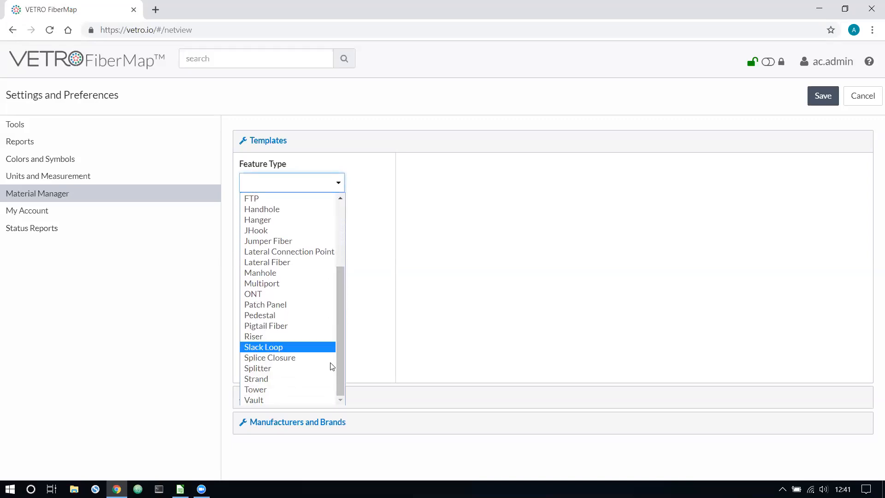
pyautogui.click(314, 355)
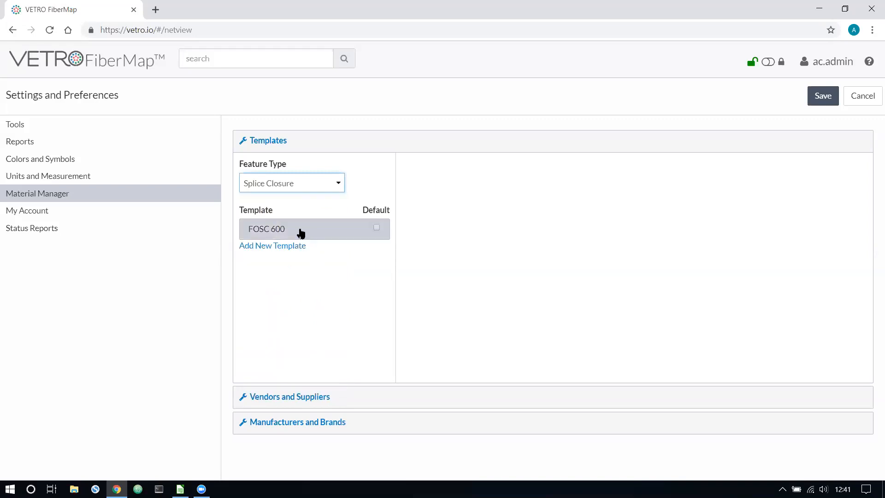
pyautogui.click(273, 248)
pyautogui.click(450, 171)
pyautogui.write('FOSC450')
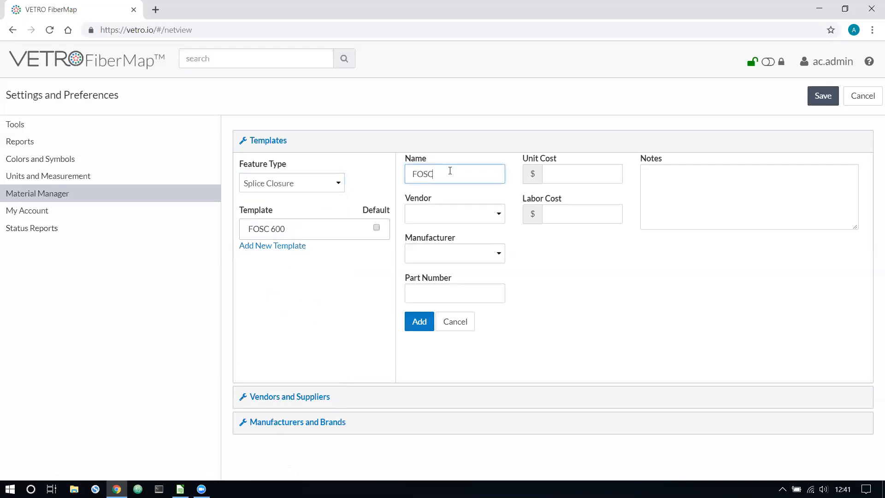
# Set the new template's vendor to SanSpot, manufacturer to OptoSpan and part number to ABC123.
pyautogui.click(436, 214)
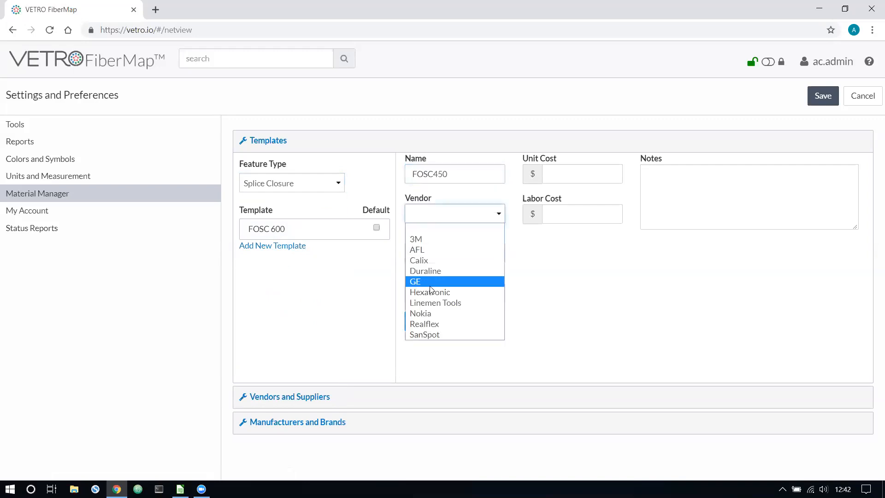
pyautogui.click(431, 335)
pyautogui.click(431, 253)
pyautogui.click(435, 373)
pyautogui.click(451, 292)
pyautogui.write('ABC123')
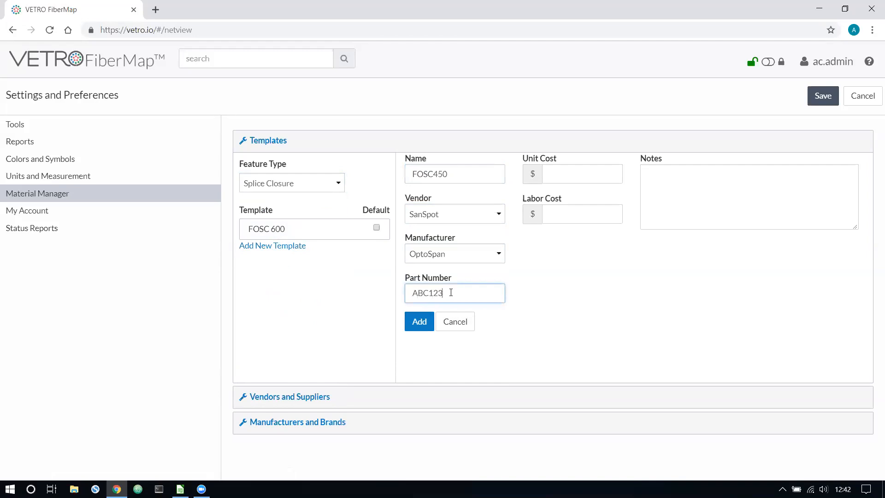
# Give the template a unit cost of 100 and a labor cost of 15, add it, and save the settings.
pyautogui.click(563, 167)
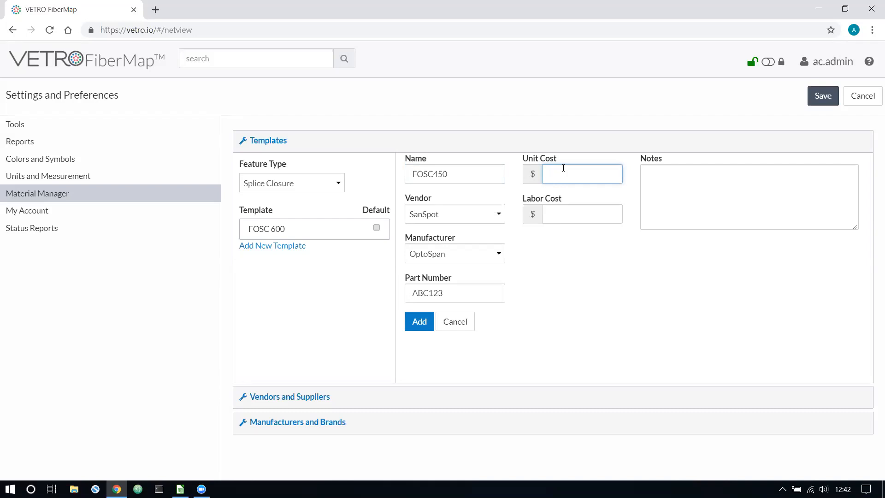
pyautogui.write('100')
pyautogui.click(574, 215)
pyautogui.write('15')
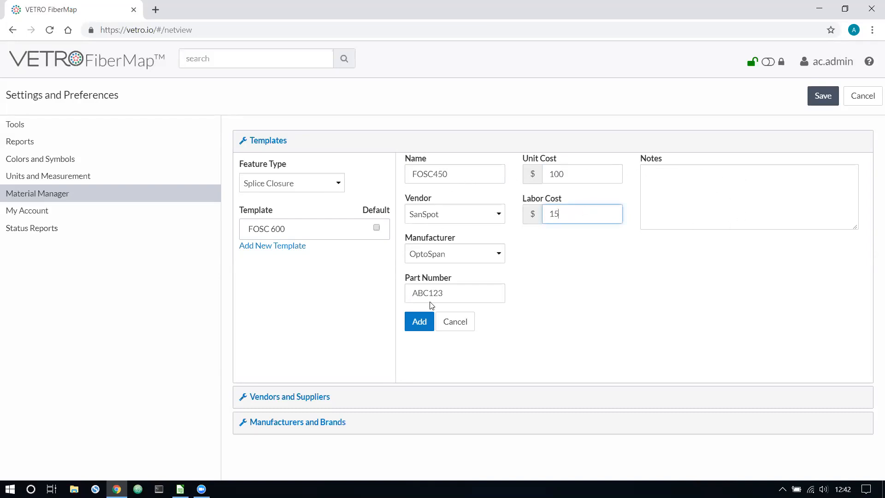
pyautogui.click(421, 322)
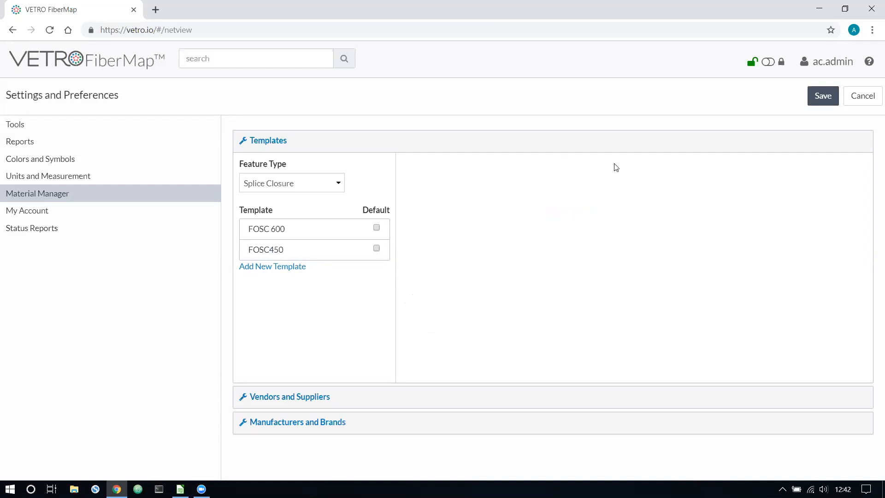
pyautogui.click(821, 99)
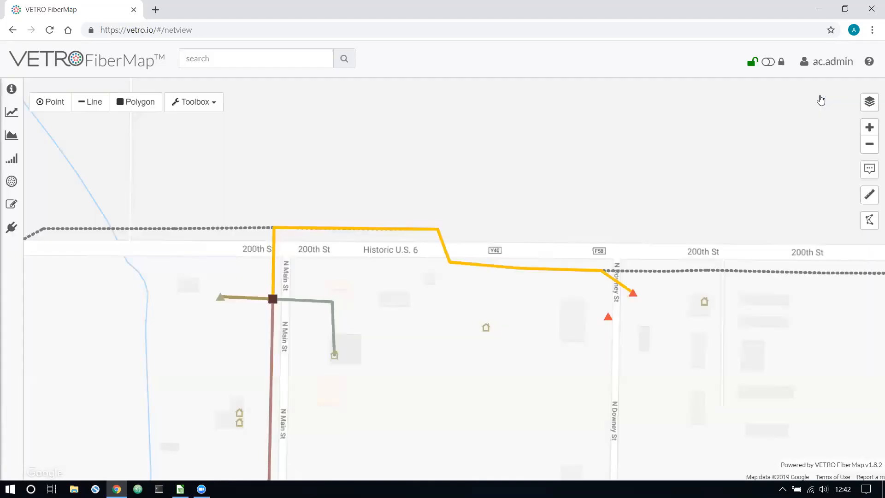
# Validate the materials of the current plan and move the results window clear of the fiber route.
pyautogui.moveTo(509, 152); pyautogui.dragTo(514, 116)
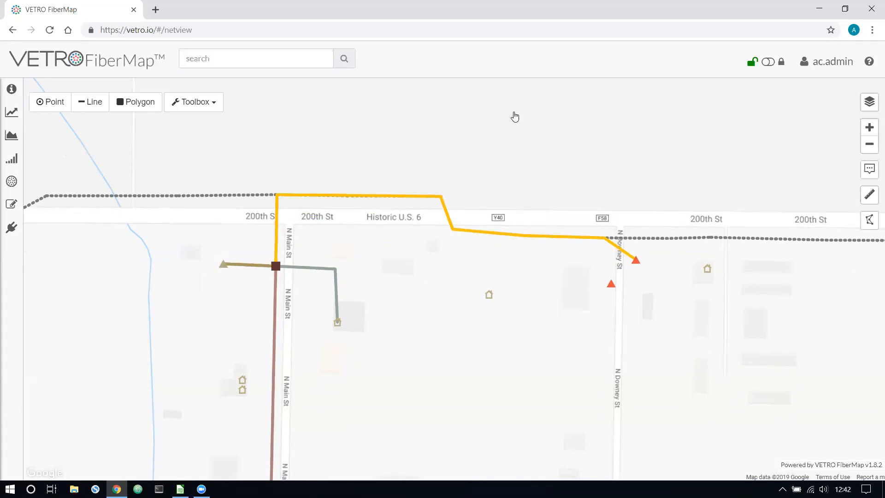
pyautogui.click(215, 110)
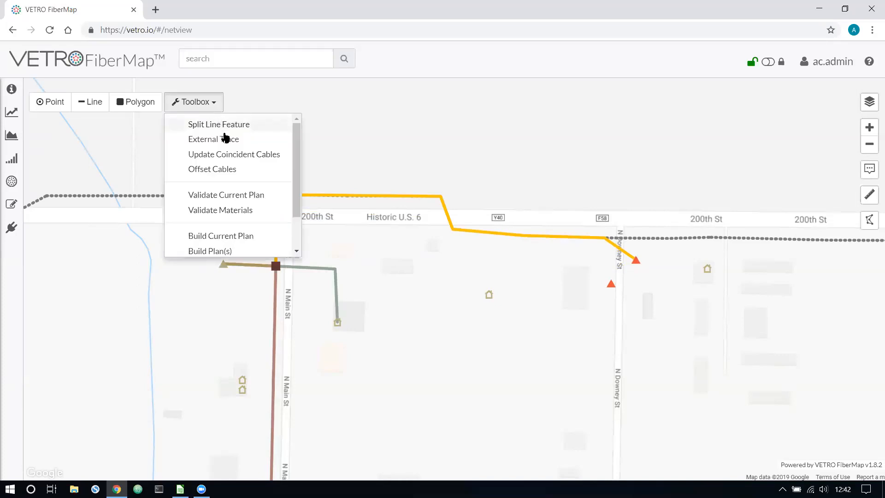
pyautogui.click(235, 212)
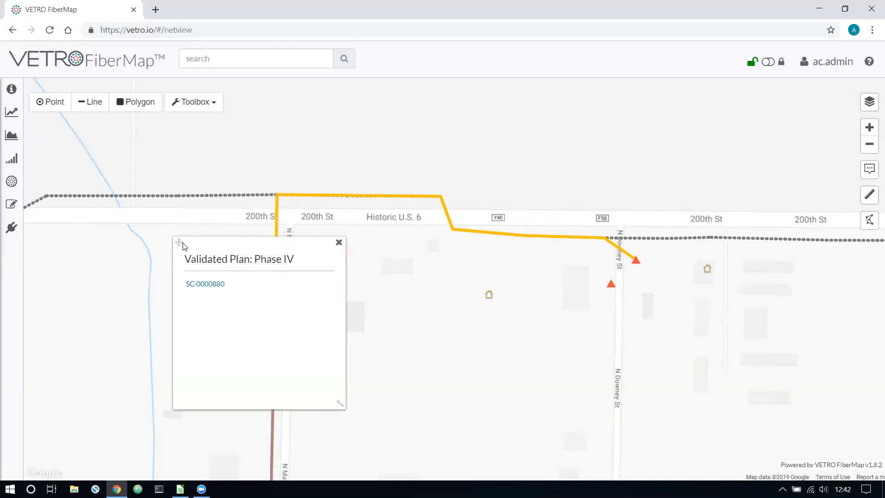
pyautogui.moveTo(179, 217); pyautogui.dragTo(95, 145)
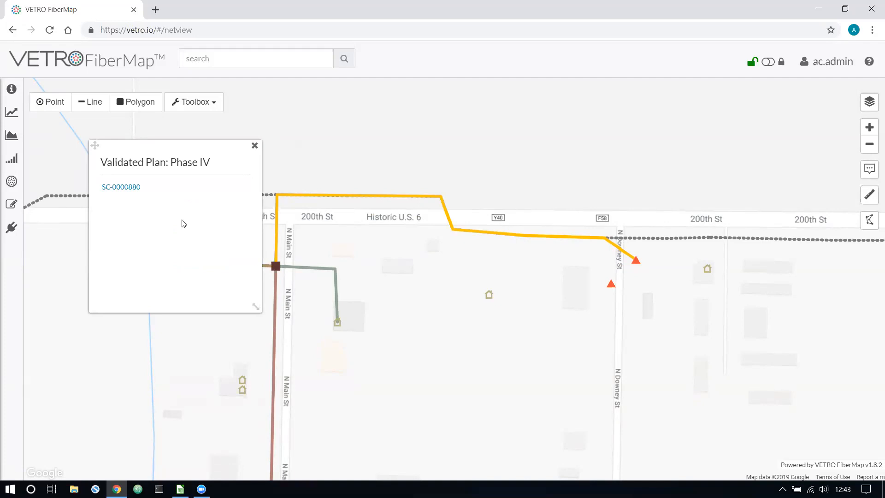
# Assign the FOSC450 material template to splice closure SC-0000880 from the validation results, save it, and close the results.
pyautogui.click(121, 187)
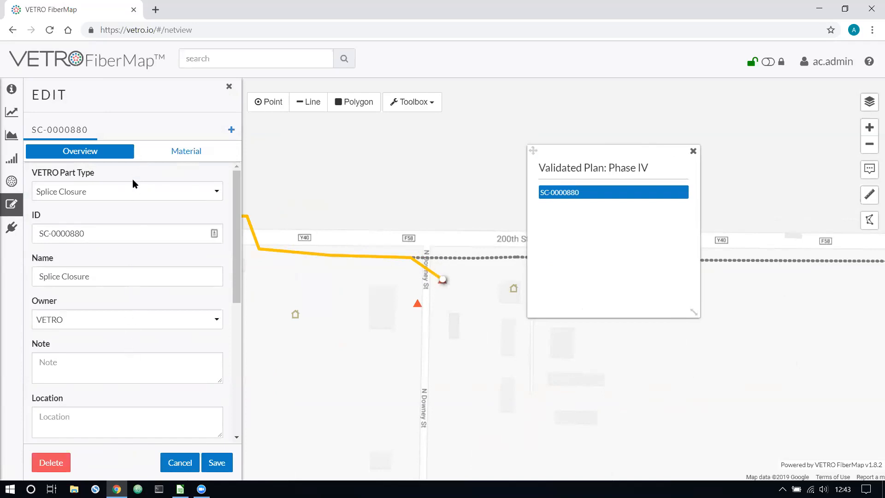
pyautogui.click(179, 155)
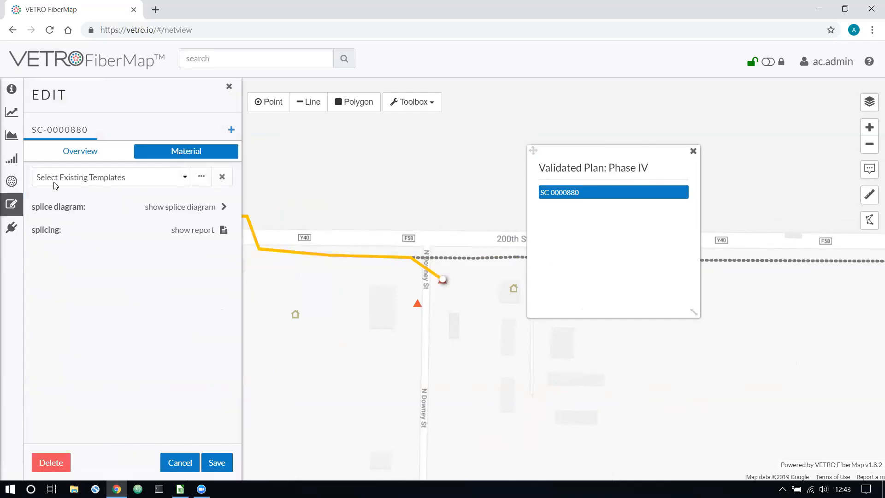
pyautogui.click(82, 179)
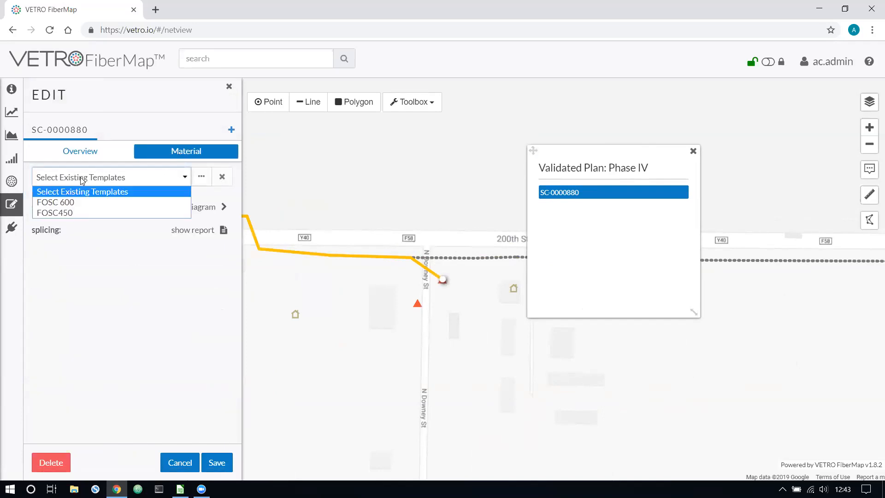
pyautogui.click(64, 213)
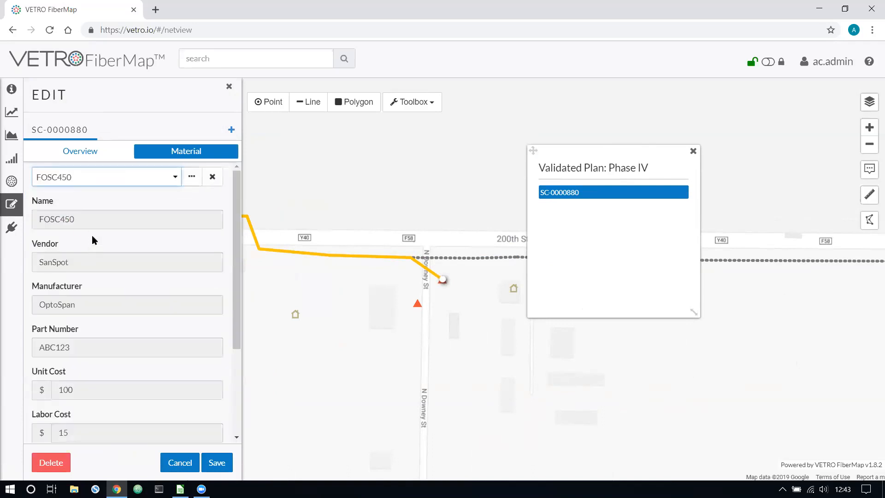
pyautogui.scroll(-3, 92, 235)
pyautogui.scroll(1, 79, 217)
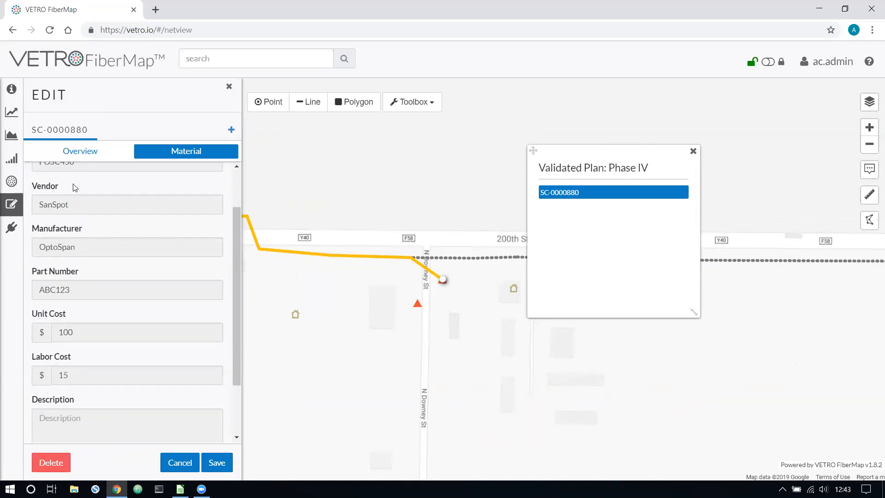
pyautogui.click(217, 463)
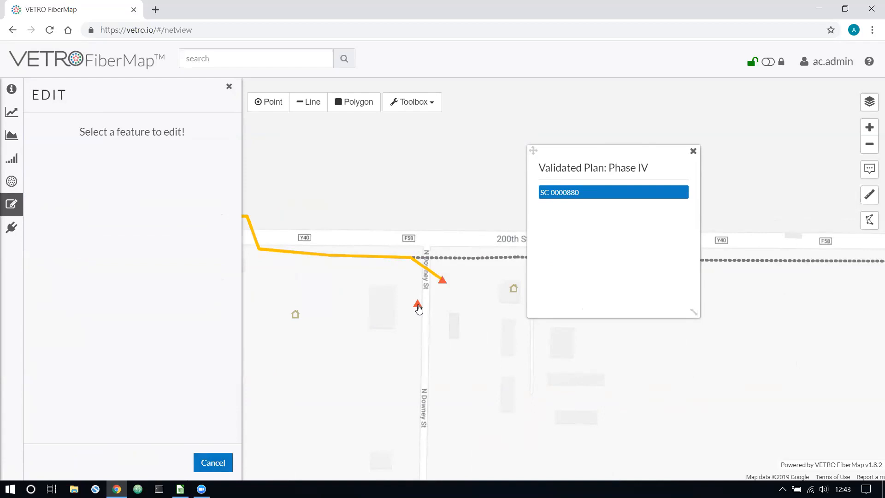
pyautogui.click(692, 152)
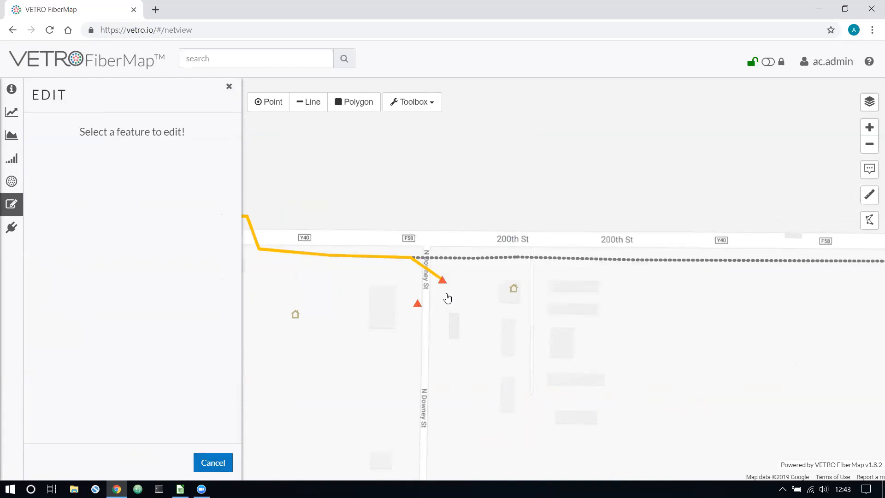
# Switch the material template of splice closure SC-0000900 to FOSC450 and save the feature.
pyautogui.click(417, 304)
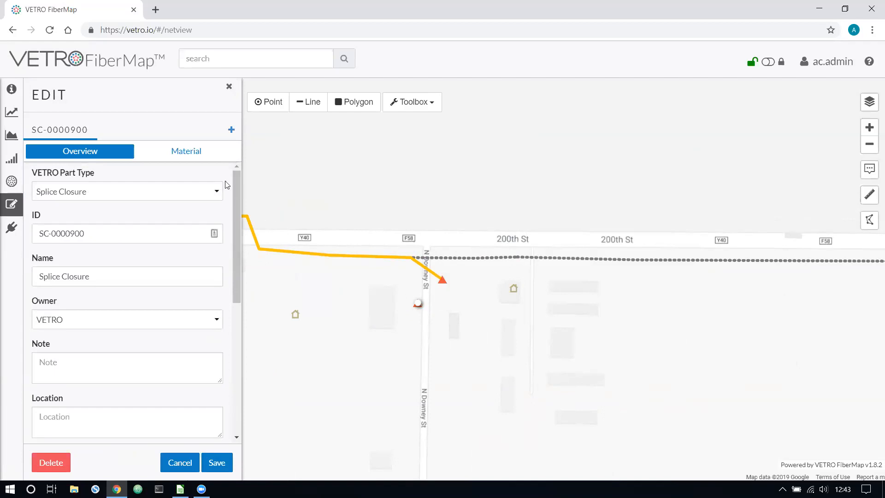
pyautogui.click(195, 156)
pyautogui.click(171, 174)
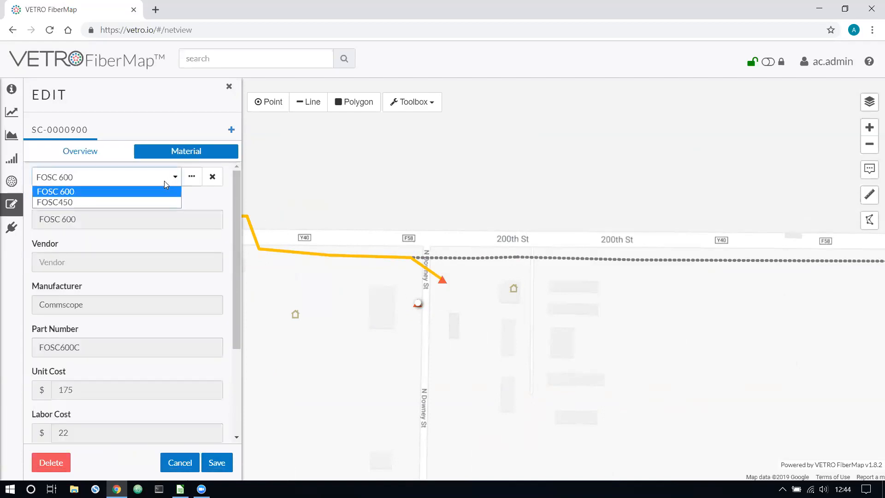
pyautogui.click(126, 201)
pyautogui.click(217, 462)
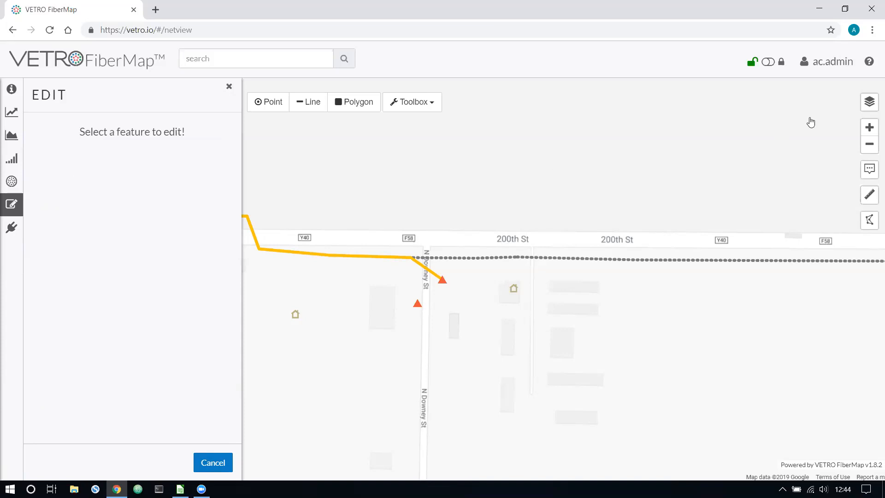
# Update the FOSC450 template in the Material Manager to a unit cost of 200 and a labor cost of 30, and save the settings.
pyautogui.click(815, 65)
pyautogui.click(808, 76)
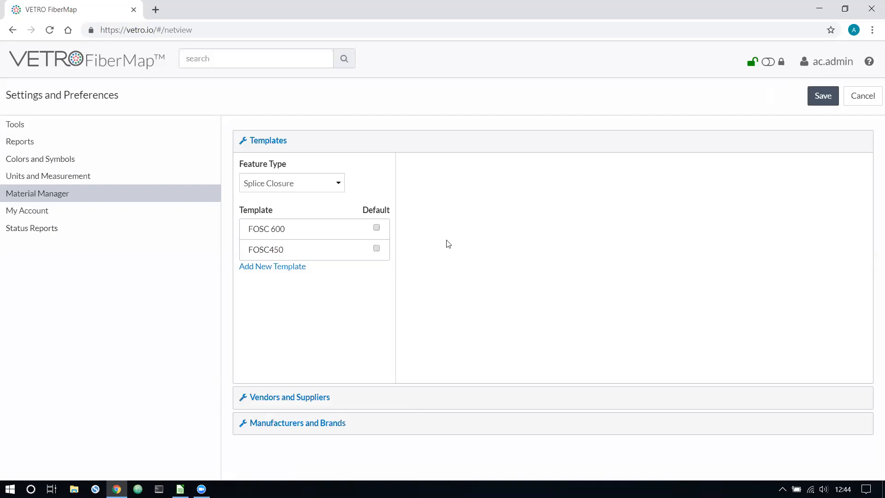
pyautogui.click(294, 249)
pyautogui.moveTo(566, 173); pyautogui.dragTo(532, 178)
pyautogui.write('200')
pyautogui.press('Tab')
pyautogui.write('30')
pyautogui.click(417, 325)
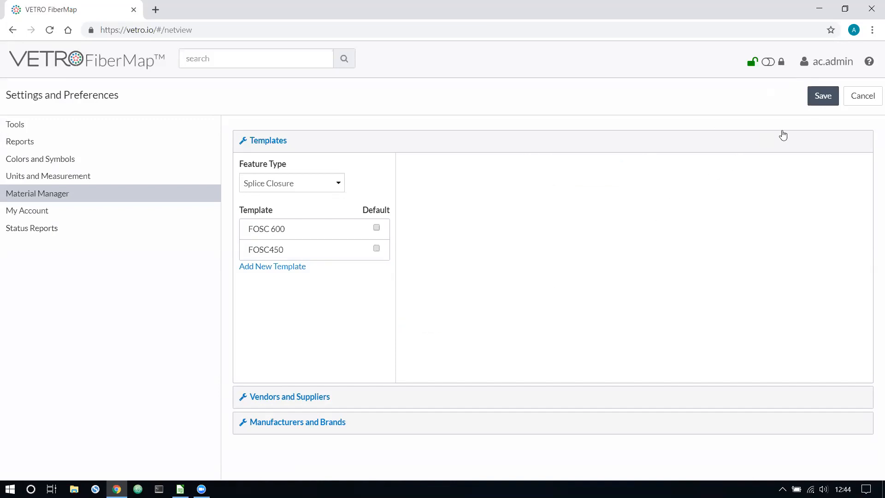
pyautogui.click(814, 98)
# Open splice closure SC-0000880 from the map and check the vendor and cost values in its material details.
pyautogui.click(442, 286)
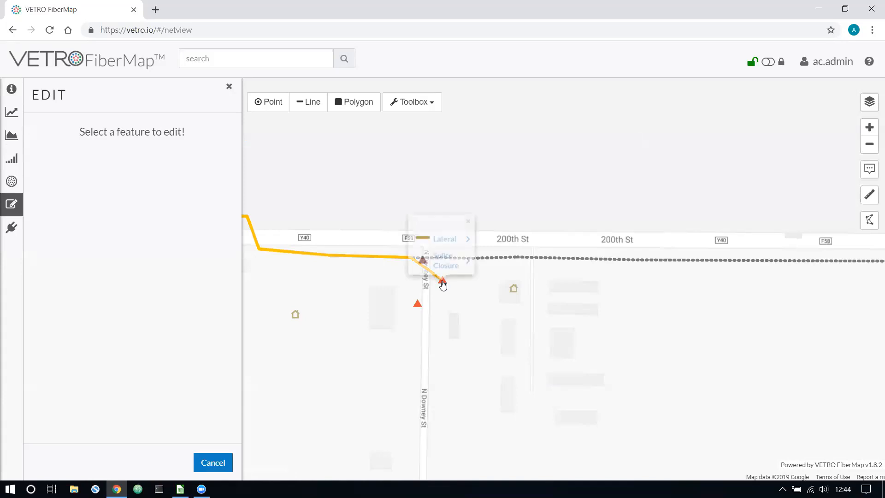
pyautogui.click(443, 263)
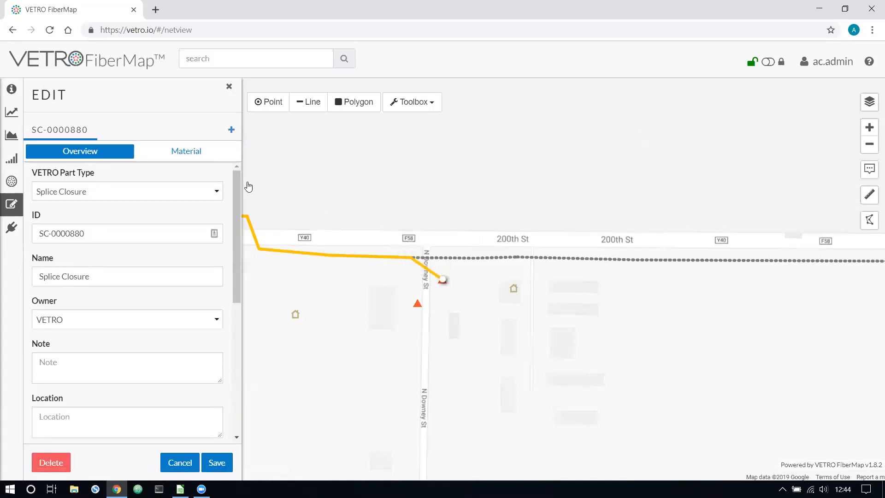
pyautogui.click(194, 152)
pyautogui.scroll(-2, 75, 325)
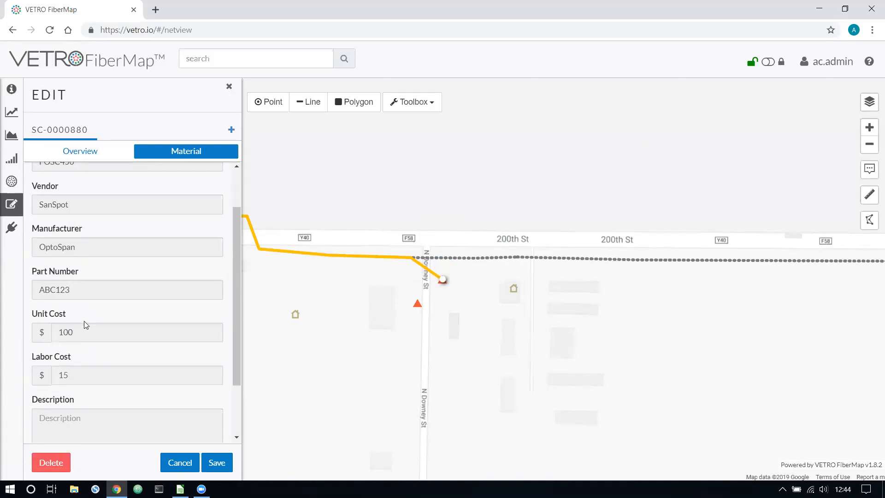
pyautogui.scroll(2, 94, 315)
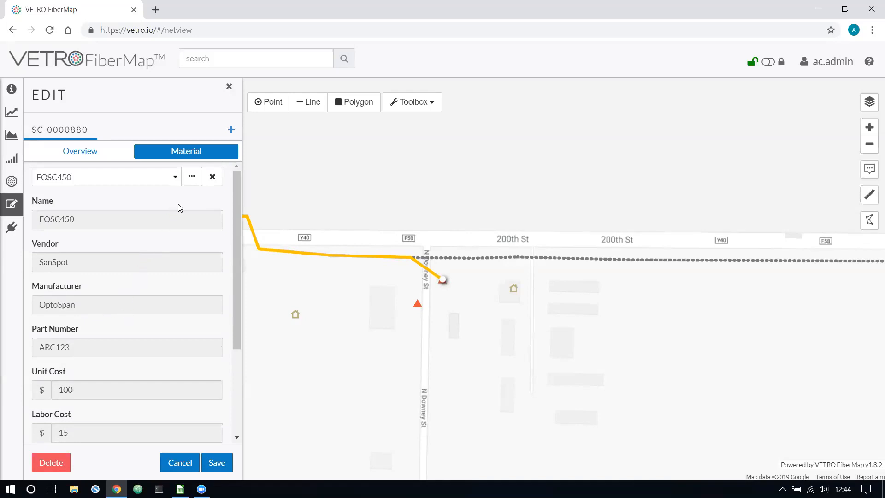
# Update splice closure SC-0000880 from the FOSC450 template, extend the update to the whole plan, and save the feature.
pyautogui.click(191, 177)
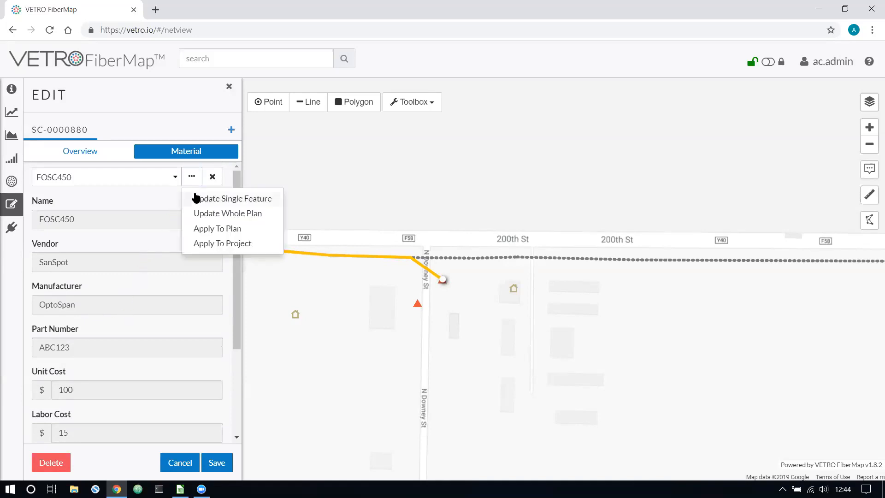
pyautogui.click(225, 200)
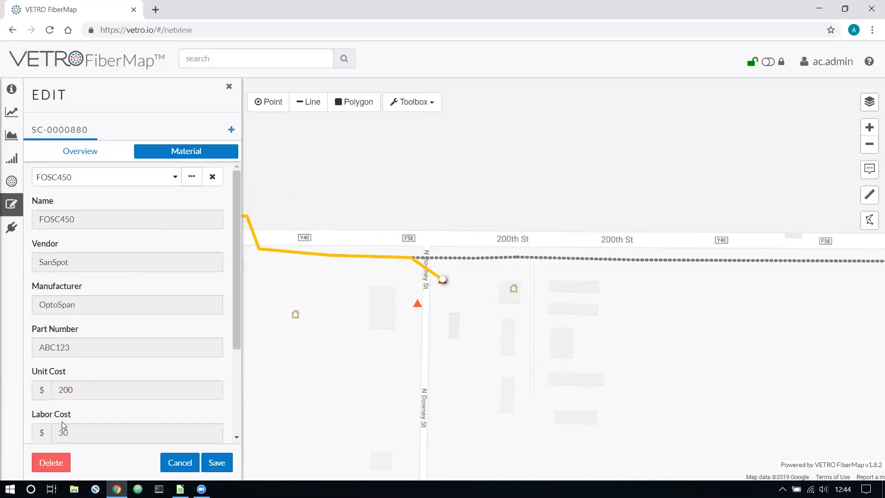
pyautogui.click(191, 177)
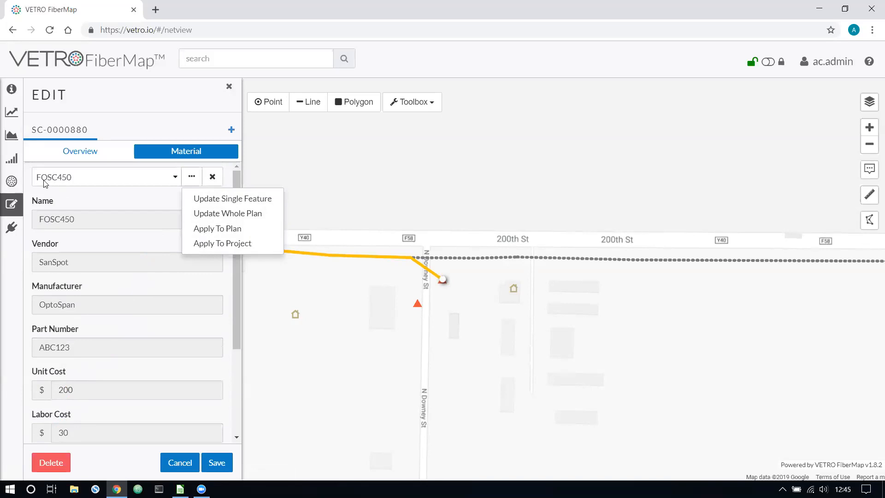
pyautogui.click(206, 213)
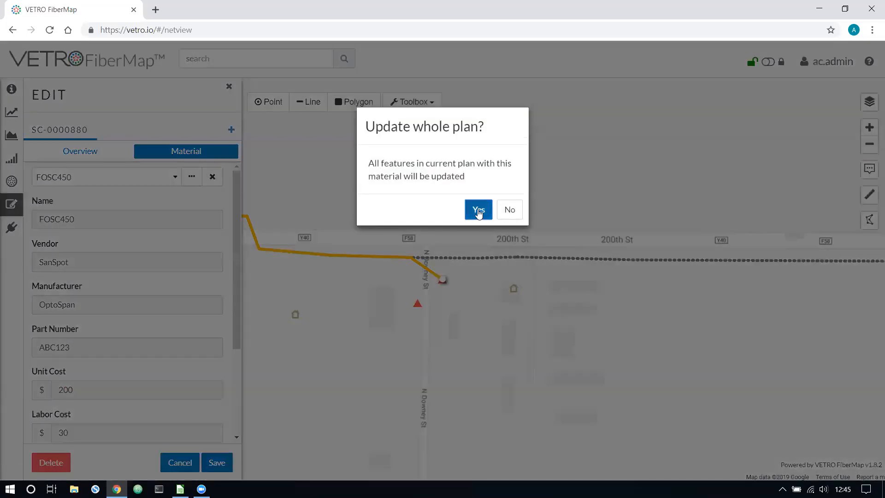
pyautogui.click(472, 211)
pyautogui.click(217, 462)
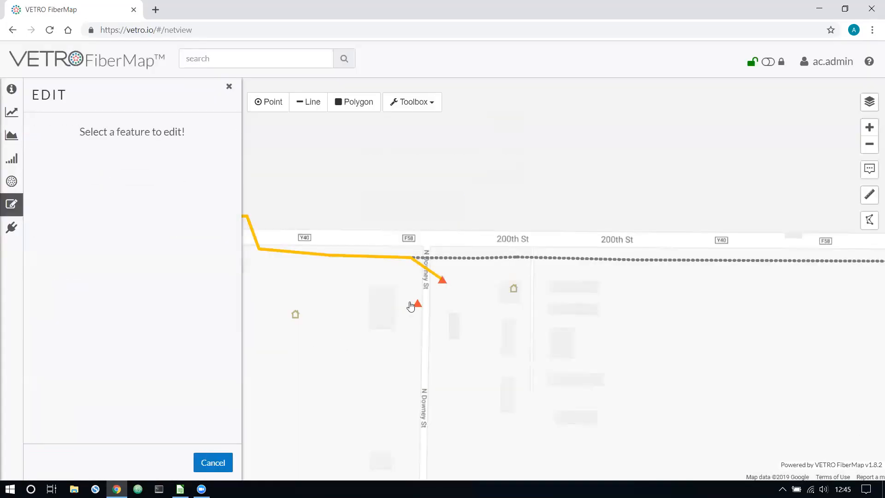
# Open splice closure SC-0000900 to check its material costs and the template's update and apply options, and close it by saving.
pyautogui.click(417, 304)
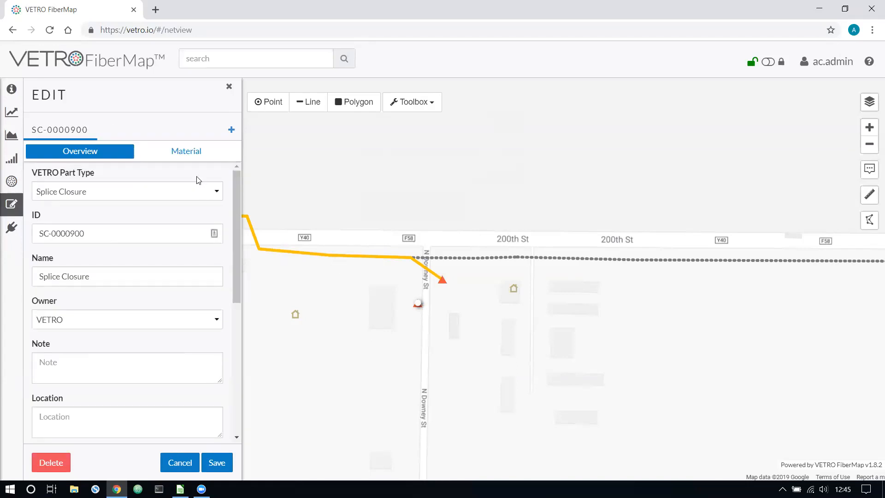
pyautogui.click(187, 152)
pyautogui.scroll(-1, 71, 330)
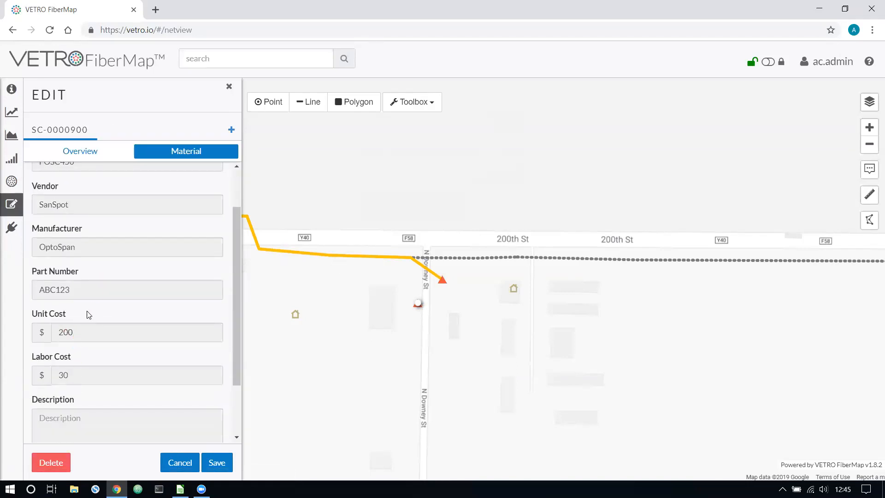
pyautogui.scroll(1, 104, 289)
pyautogui.scroll(1, 104, 290)
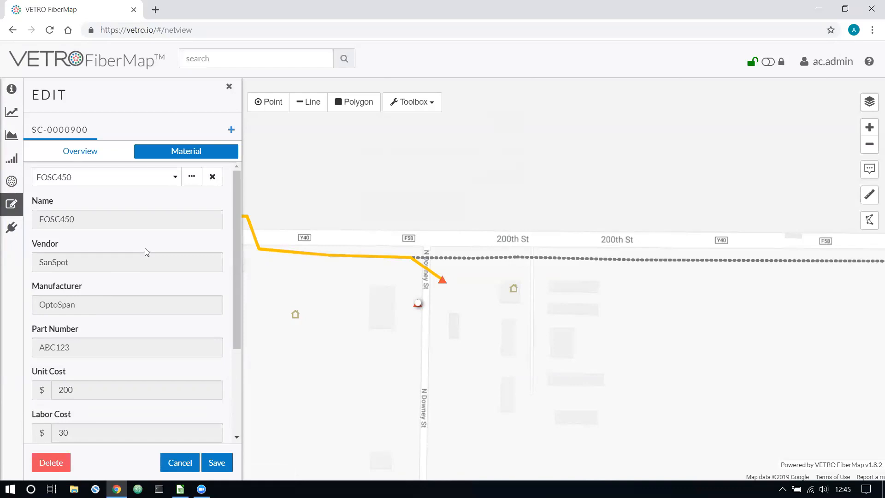
pyautogui.click(192, 180)
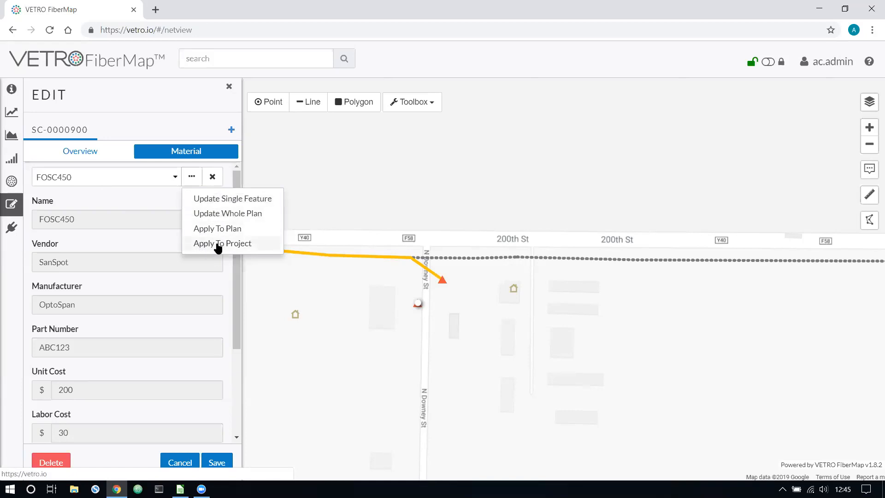
pyautogui.click(161, 201)
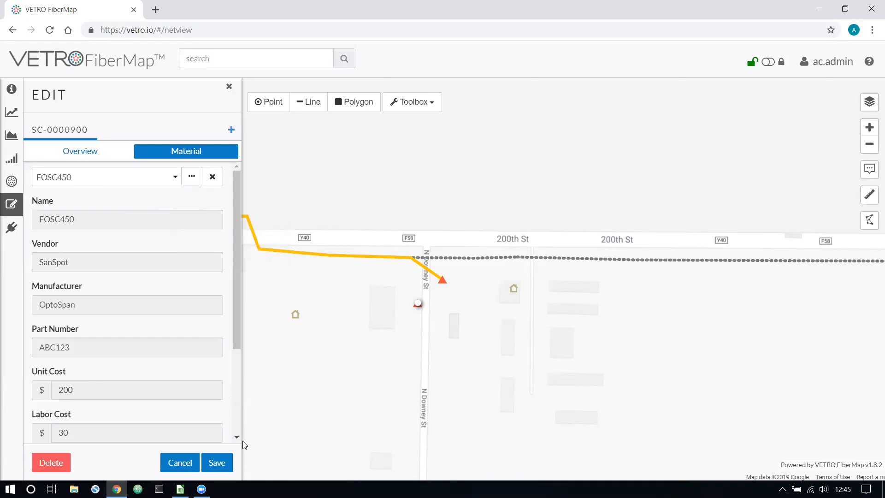
pyautogui.click(223, 461)
# Place a new point on the map just west of N Downey St and set its VETRO part type to FAT.
pyautogui.moveTo(340, 206); pyautogui.dragTo(576, 199)
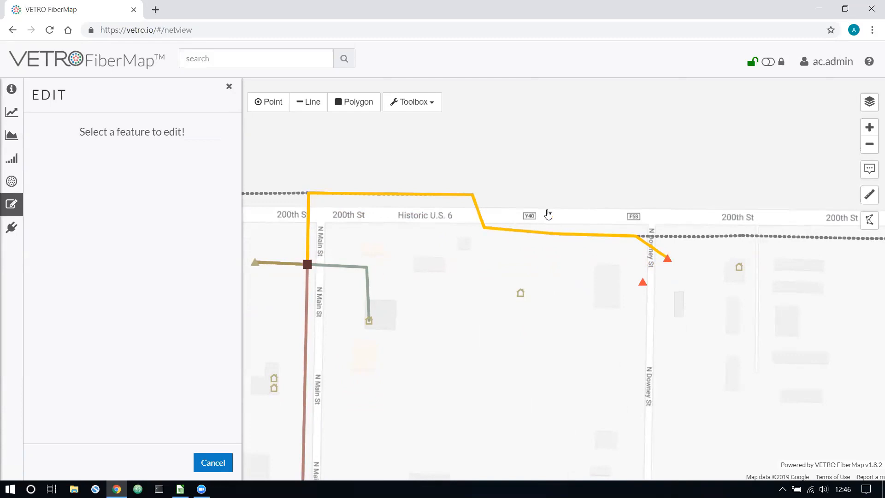
pyautogui.moveTo(518, 174); pyautogui.dragTo(452, 145)
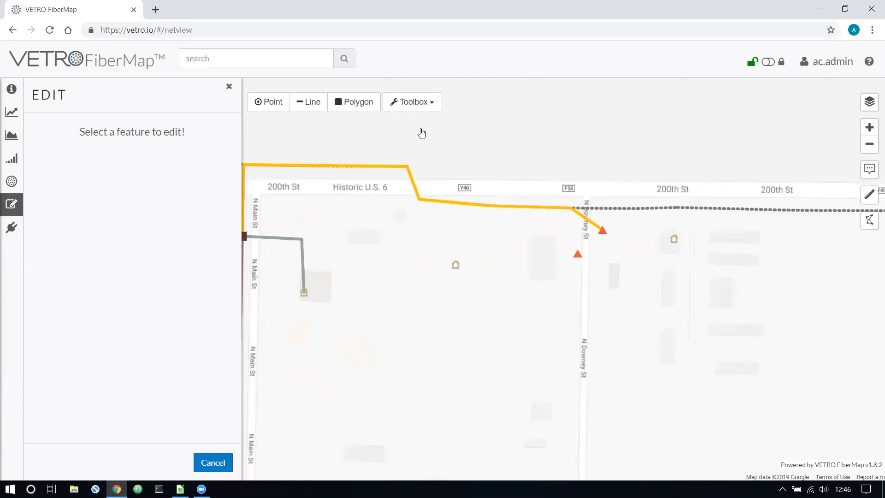
pyautogui.click(274, 103)
pyautogui.click(547, 226)
pyautogui.click(188, 175)
pyautogui.click(118, 214)
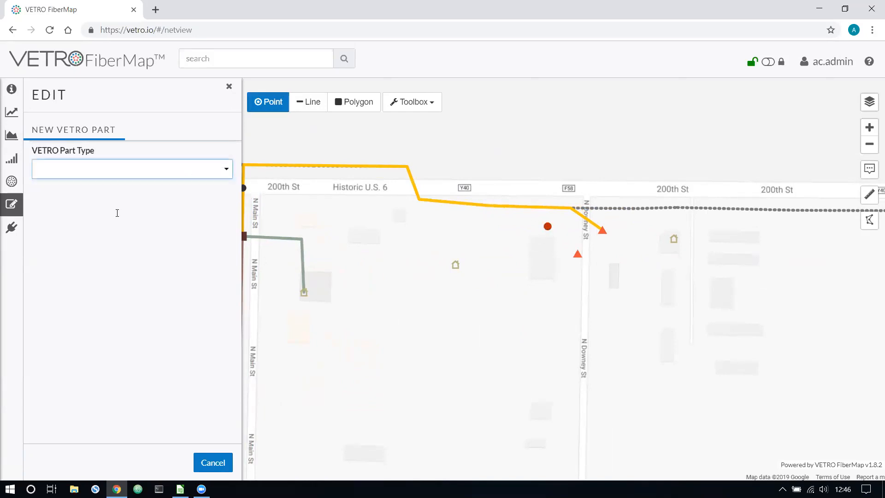
# Add equipment to the new FAT, setting its type to Splitter and its splitter configuration to 1:4.
pyautogui.click(230, 137)
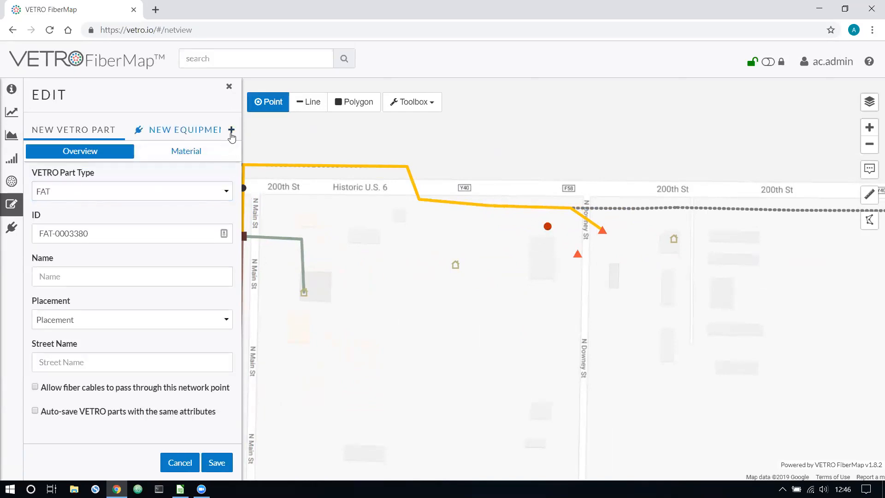
pyautogui.click(187, 132)
pyautogui.click(122, 177)
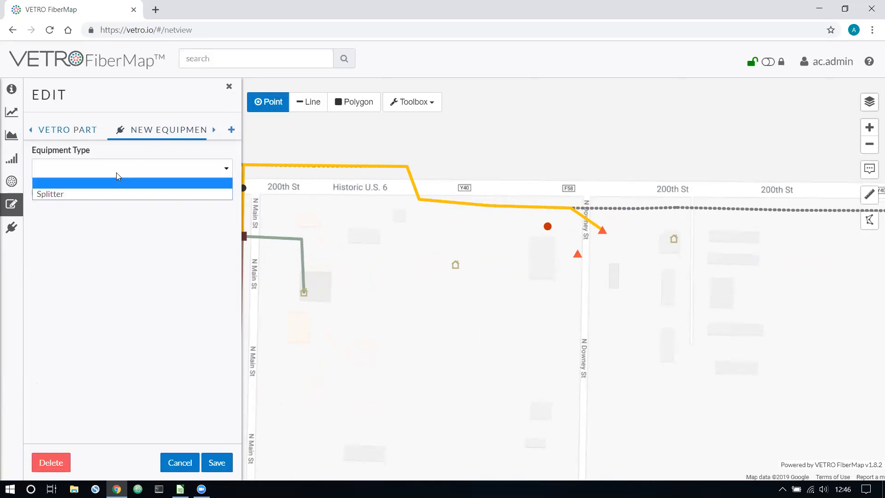
pyautogui.click(104, 193)
pyautogui.click(84, 280)
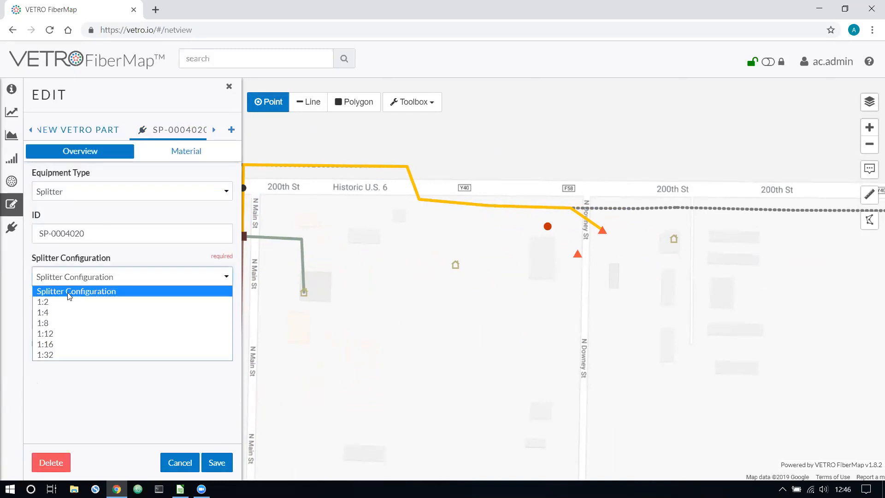
pyautogui.click(58, 309)
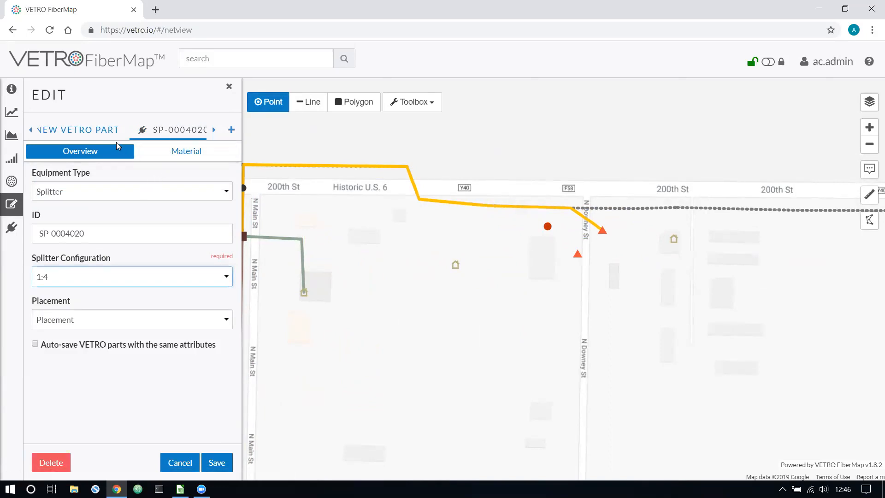
# Assign the Aerial Terminal Closure HFX2 material template to the new FAT.
pyautogui.click(93, 131)
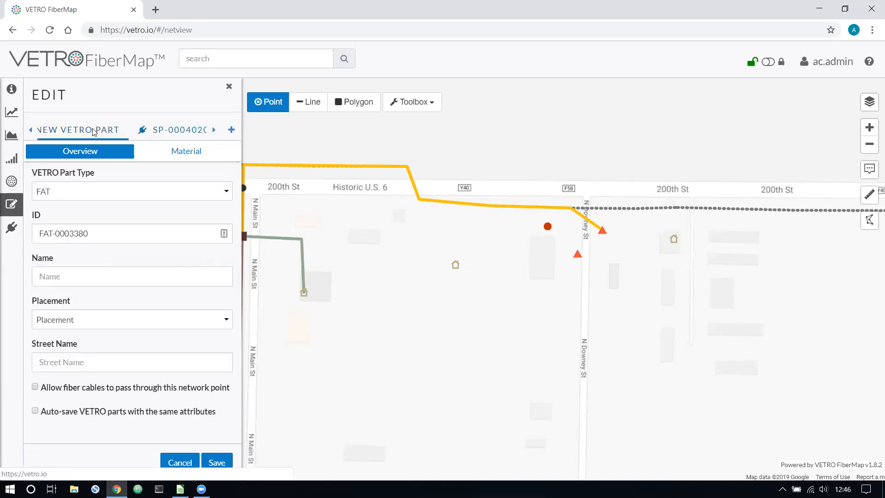
pyautogui.click(161, 157)
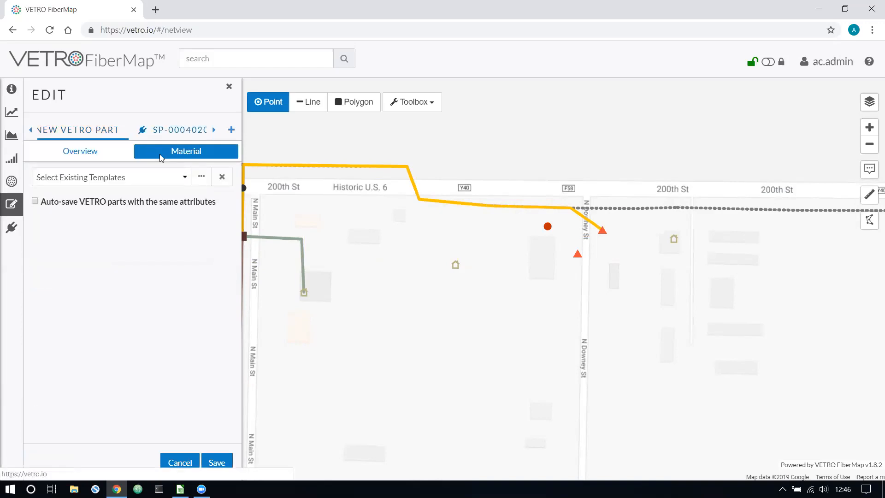
pyautogui.click(124, 181)
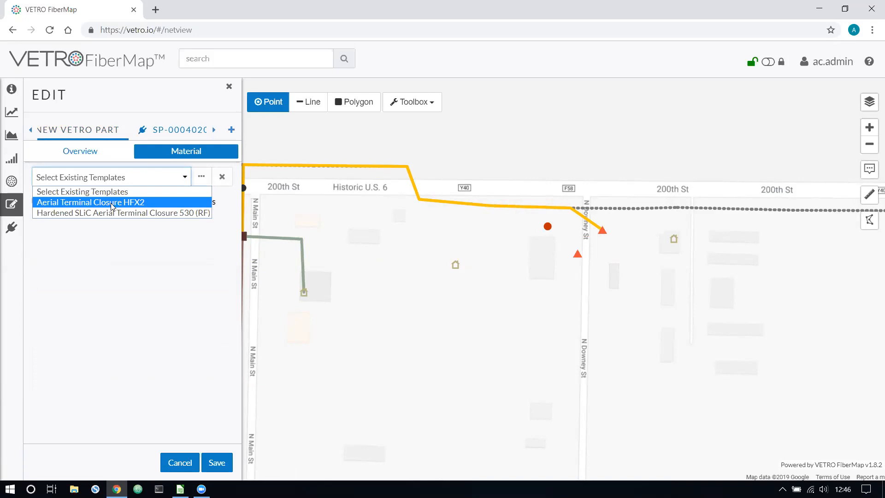
pyautogui.click(113, 201)
# Assign the 1x4 PLC Fiber Optic Splitter template to the new splitter, save the feature, and end point drawing.
pyautogui.click(158, 132)
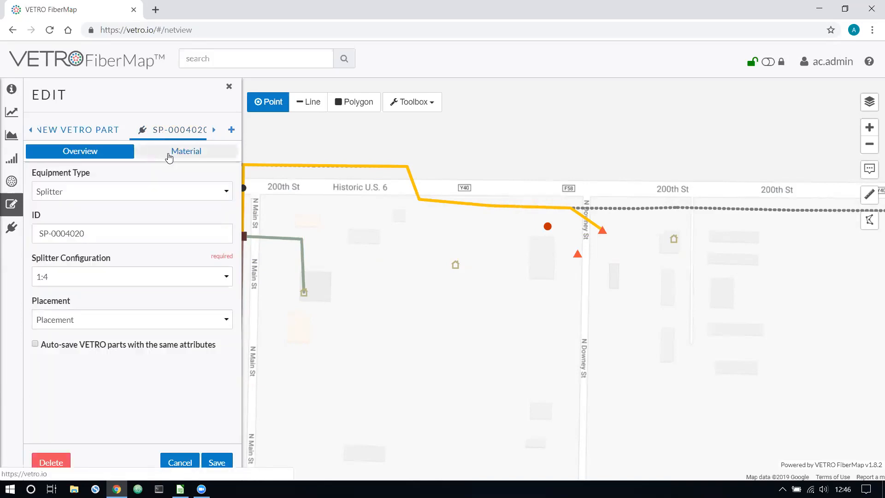
pyautogui.click(169, 156)
pyautogui.click(130, 181)
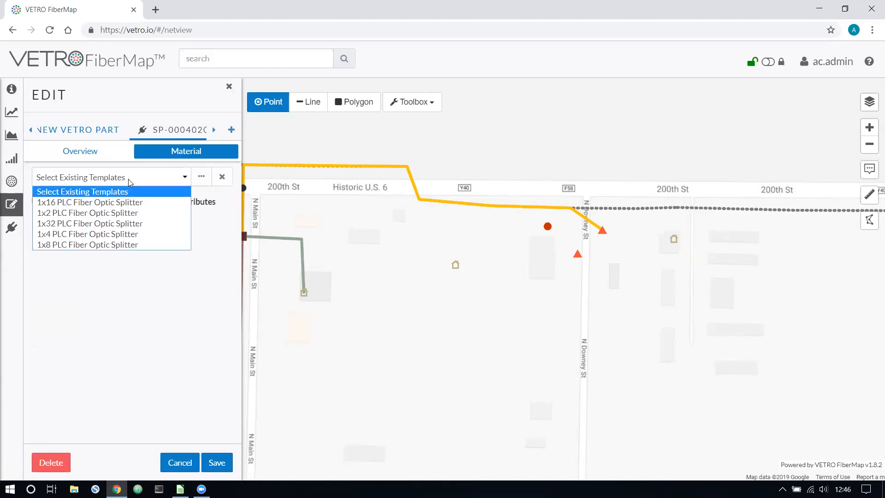
pyautogui.click(110, 234)
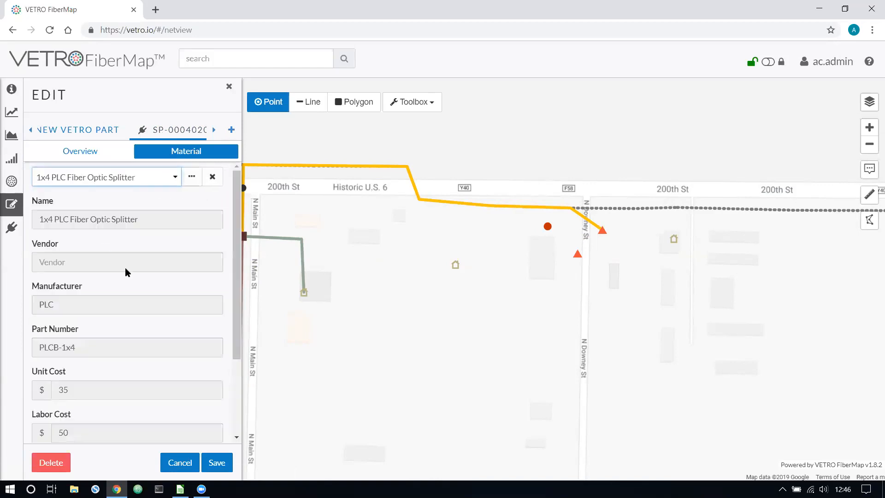
pyautogui.click(216, 462)
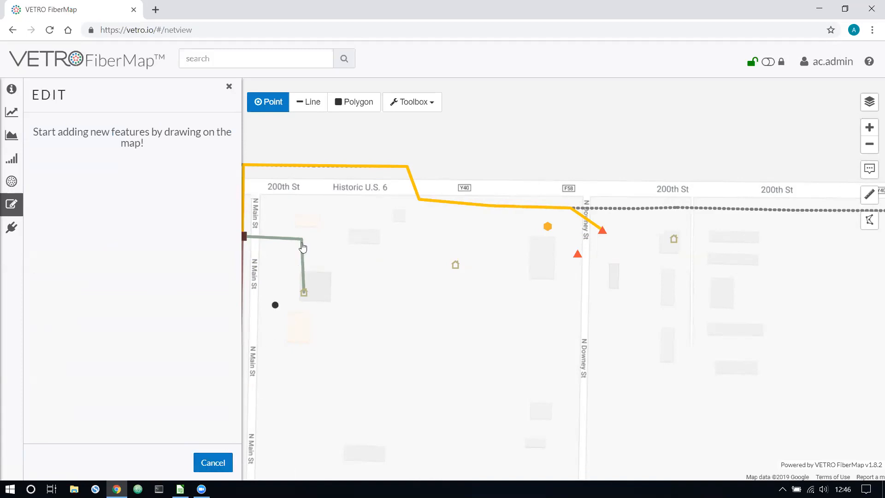
pyautogui.click(283, 107)
pyautogui.moveTo(334, 141); pyautogui.dragTo(359, 152)
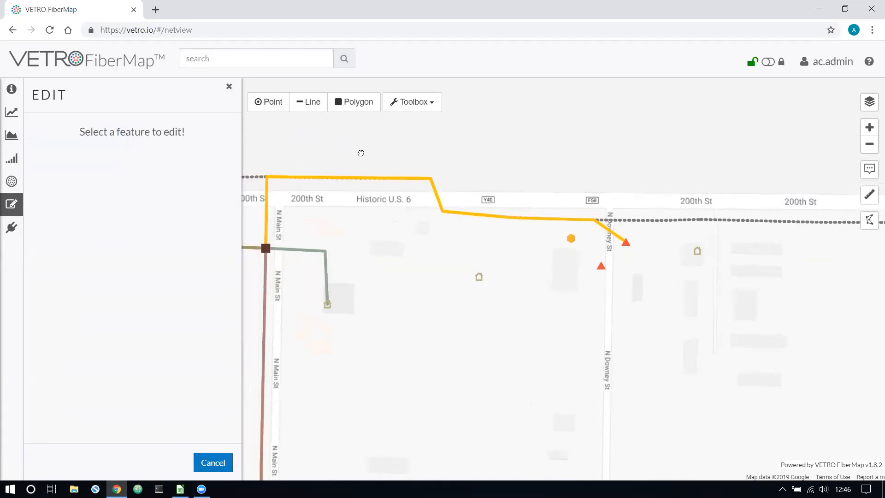
# Generate and download the Bill of Materials (BOM) report for the Walcott, IA plan Phase IV from the dashboard reports.
pyautogui.click(822, 66)
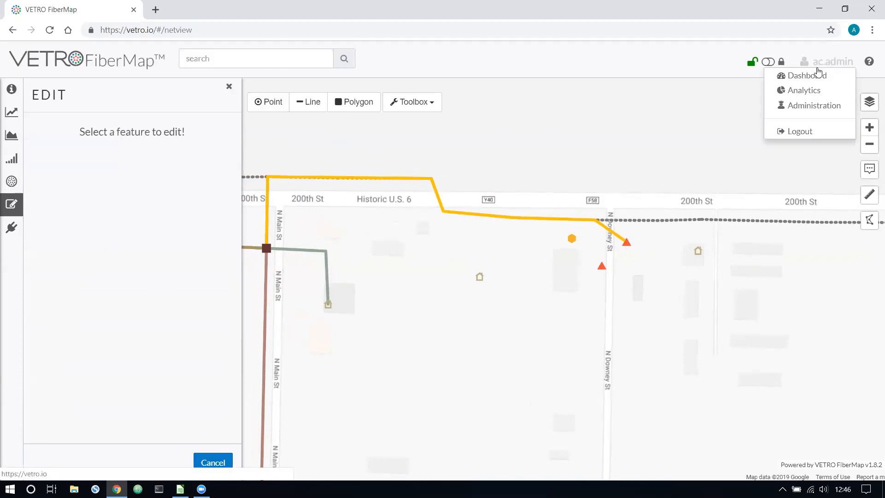
pyautogui.click(813, 80)
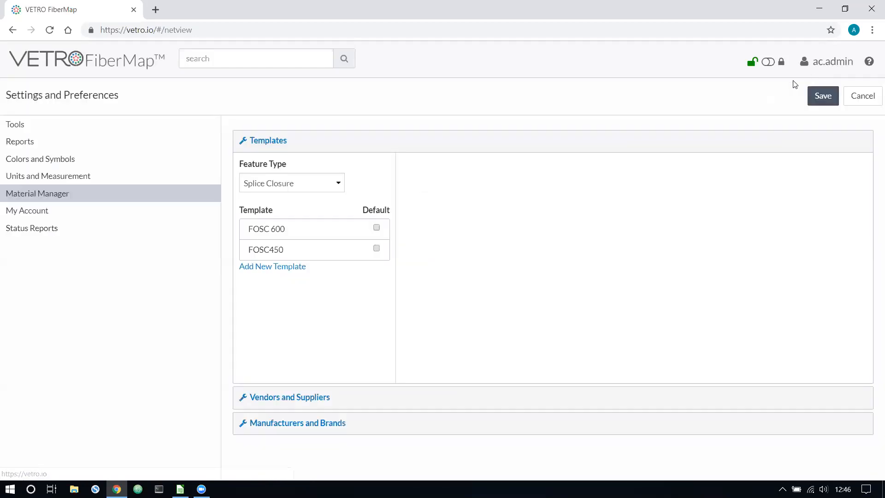
pyautogui.click(282, 144)
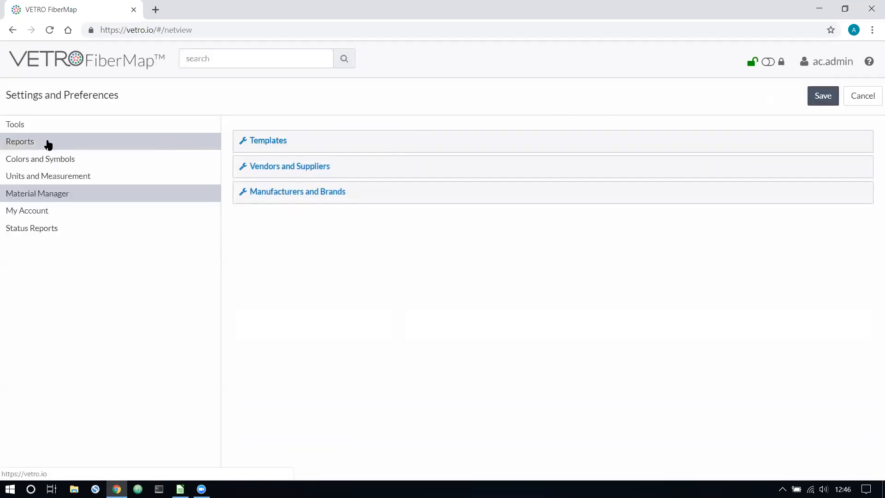
pyautogui.click(24, 146)
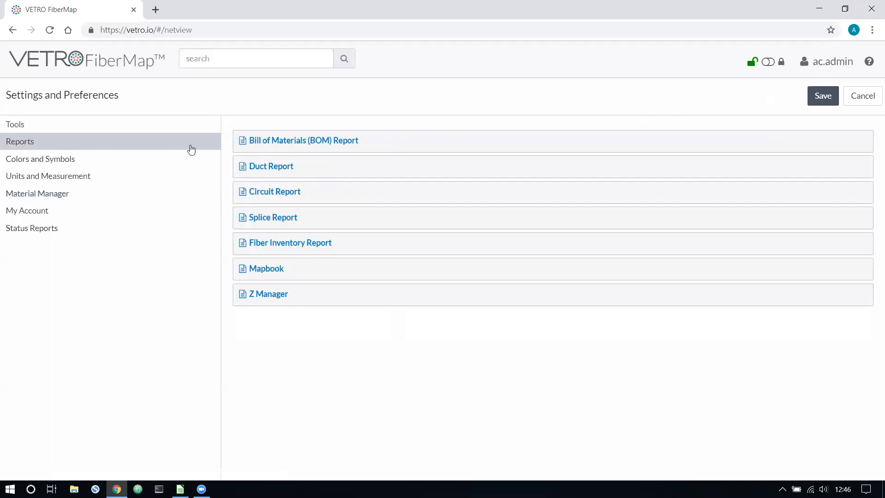
pyautogui.click(286, 146)
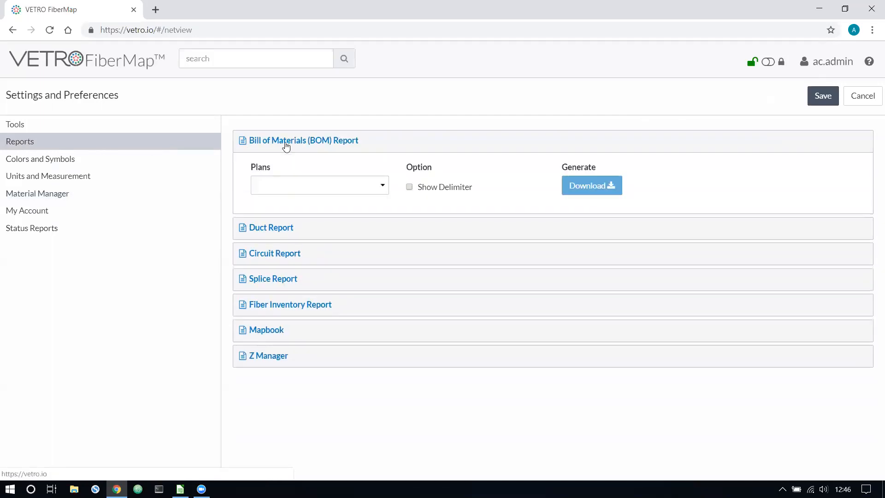
pyautogui.click(298, 189)
pyautogui.scroll(-3, 313, 270)
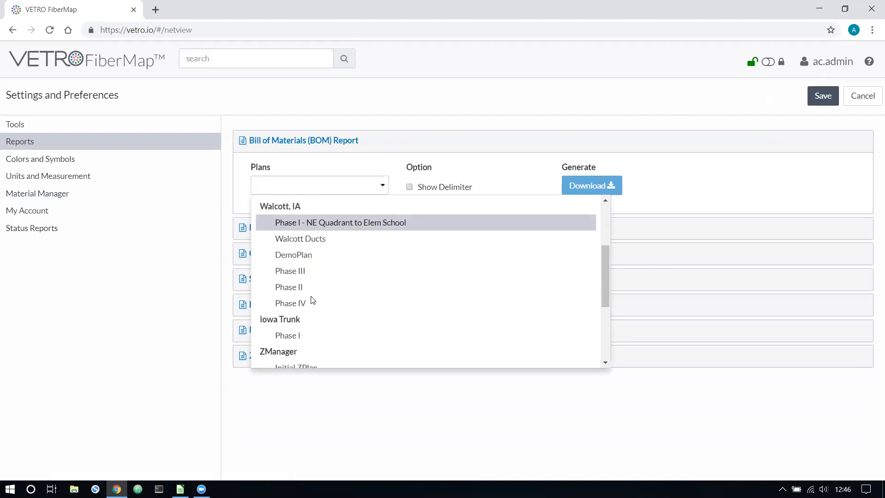
pyautogui.click(309, 301)
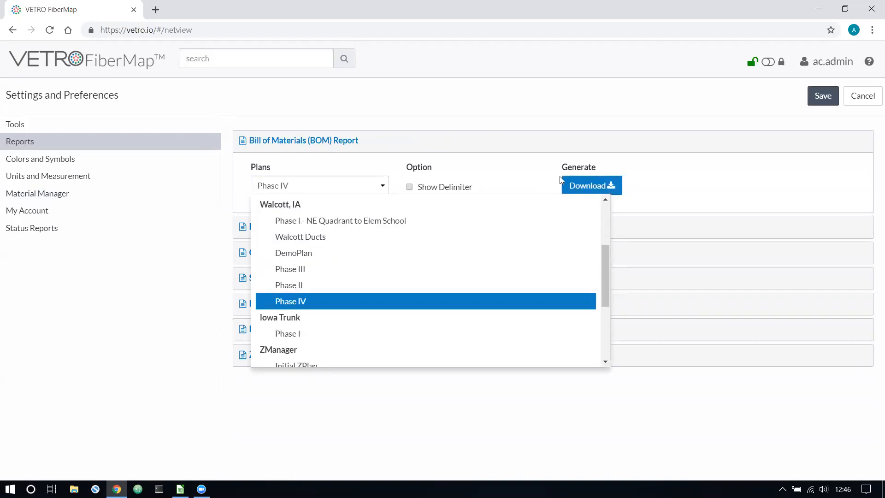
pyautogui.click(585, 189)
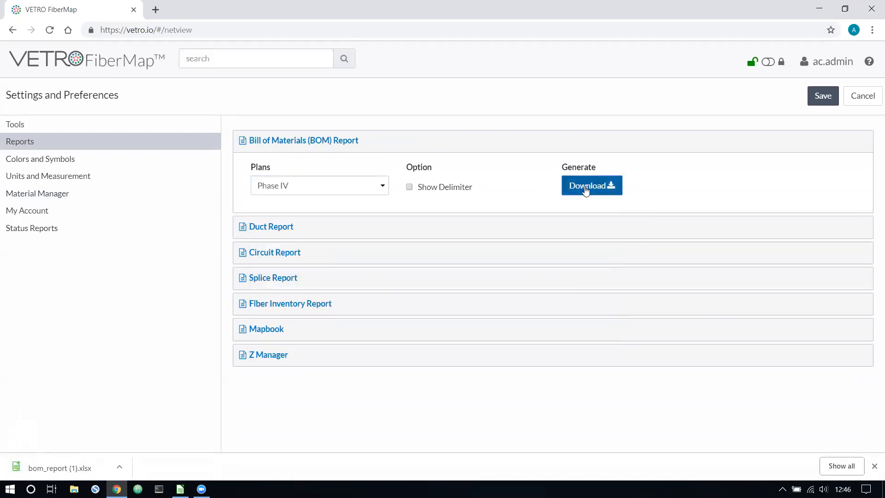
# Open the downloaded bom_report (1).xlsx in LibreOffice Calc and widen column A to fit the material names.
pyautogui.click(73, 461)
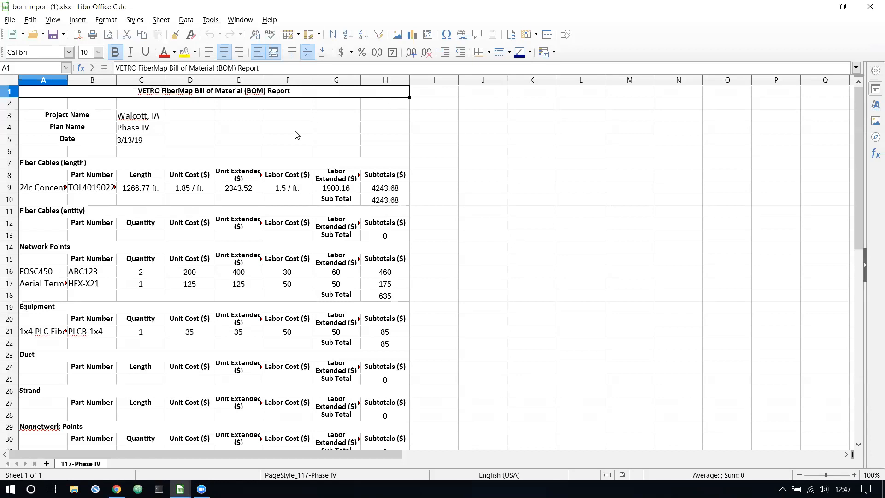
pyautogui.moveTo(67, 82); pyautogui.dragTo(134, 82)
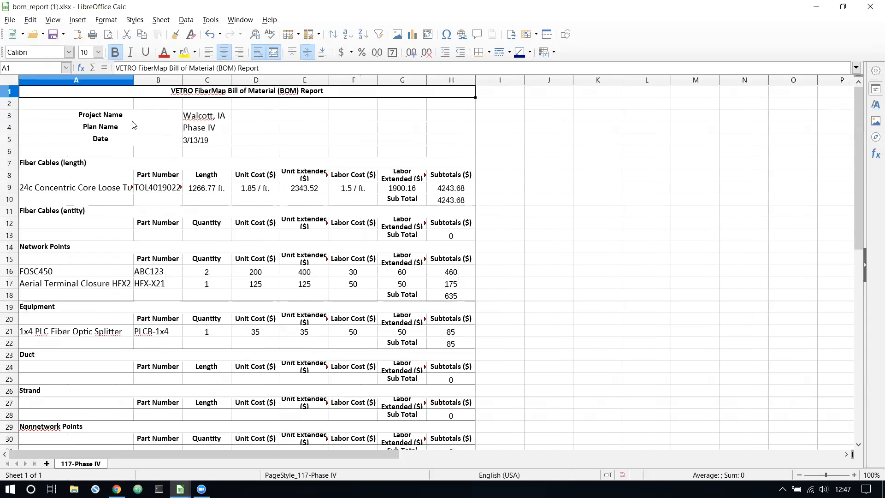
# Review the project details, fiber cable row and section subtotals in the Phase IV BOM report, and close it without saving.
pyautogui.click(117, 118)
pyautogui.click(110, 130)
pyautogui.click(111, 141)
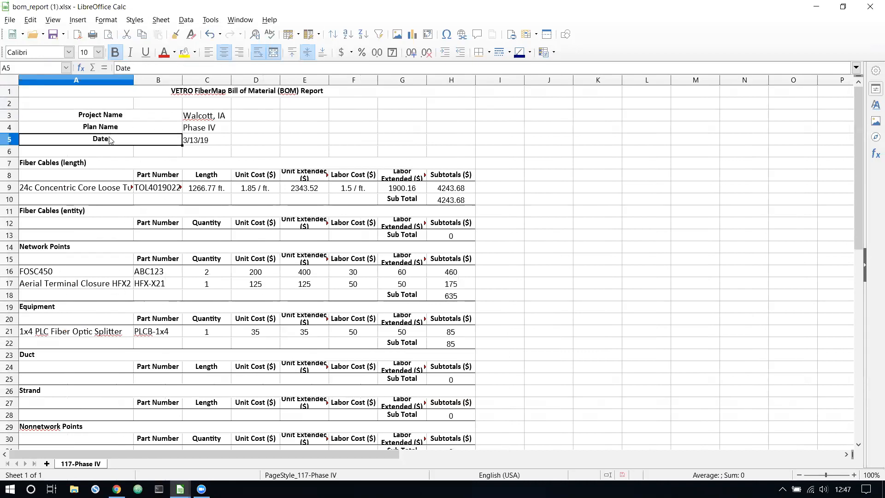
pyautogui.click(66, 167)
pyautogui.click(102, 189)
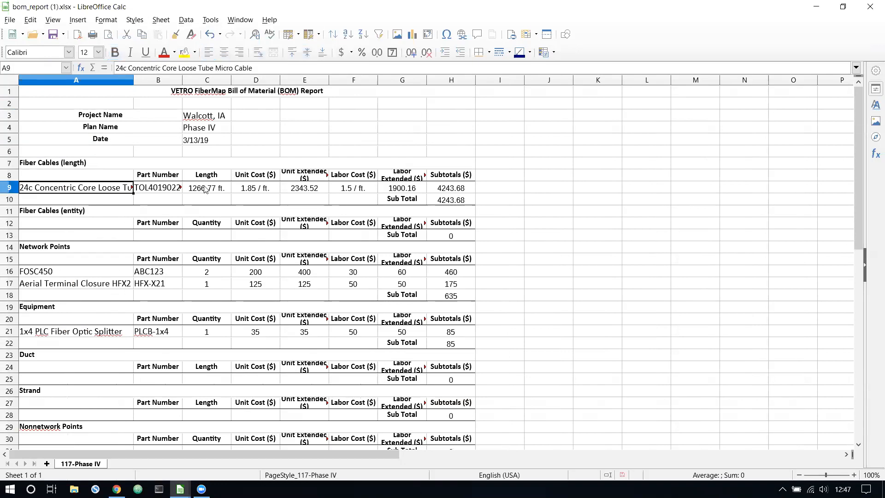
pyautogui.scroll(-2, 181, 236)
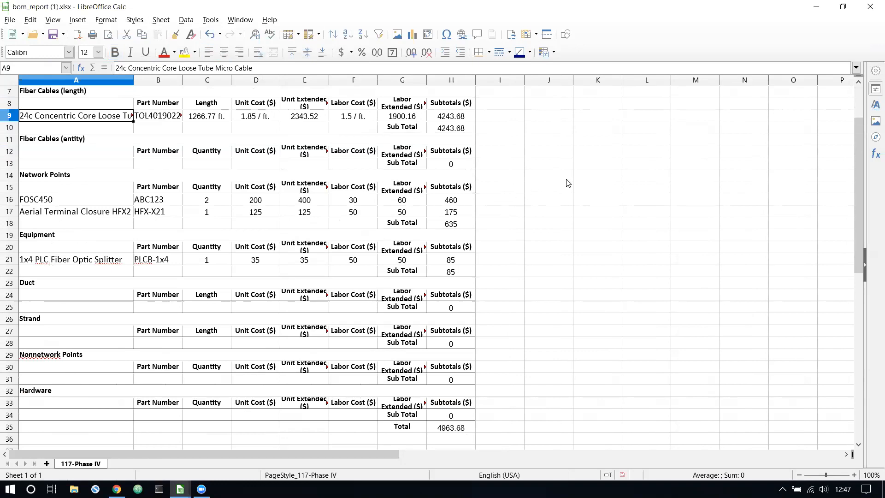
pyautogui.click(870, 7)
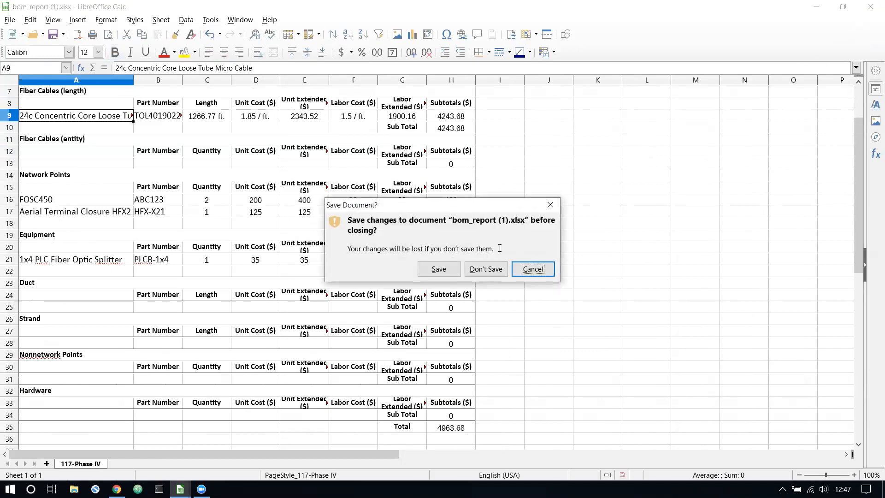
pyautogui.click(481, 270)
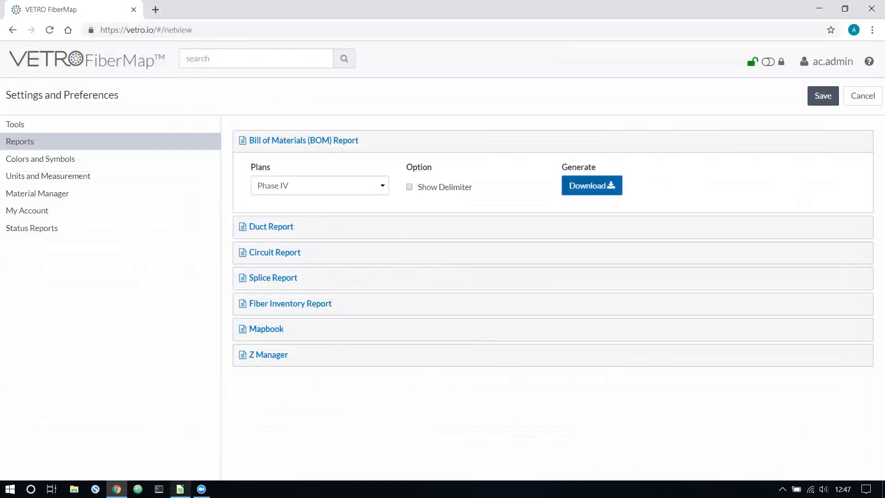
# Switch to bom_report.xlsx in LibreOffice Calc and examine the Phase I cable, network point, equipment, duct and nonnetwork point materials.
pyautogui.click(180, 489)
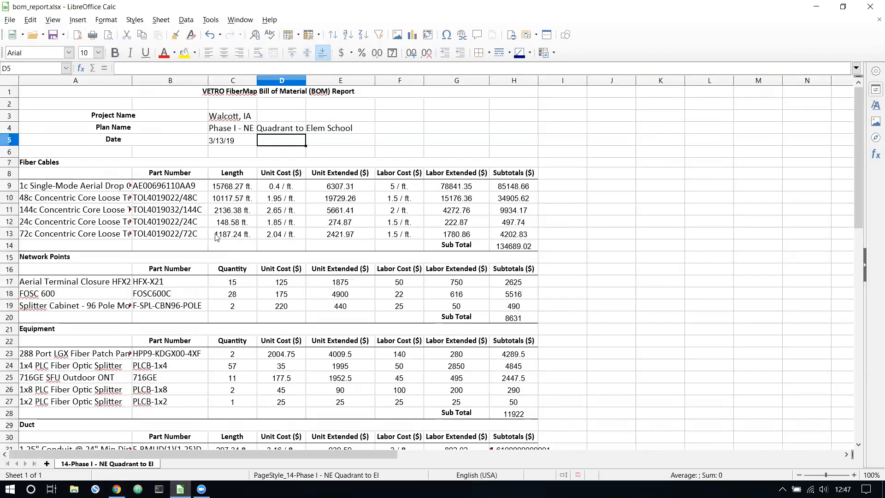
pyautogui.scroll(-2, 122, 139)
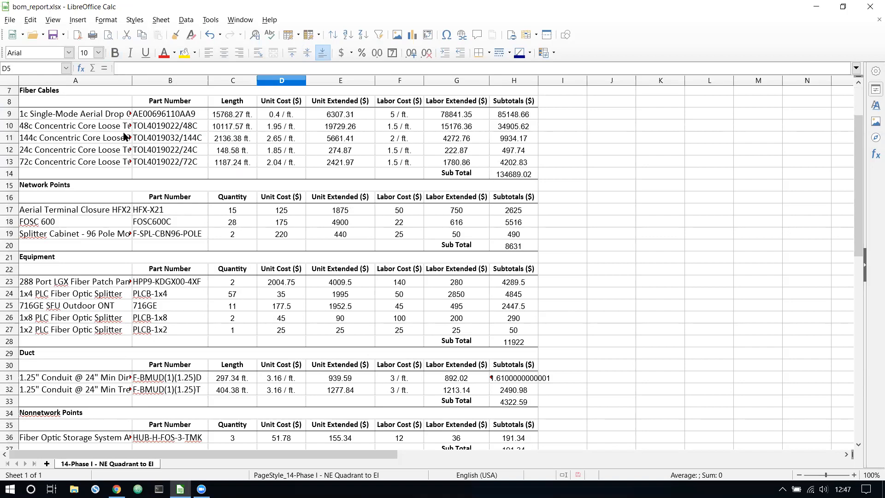
pyautogui.scroll(-3, 166, 239)
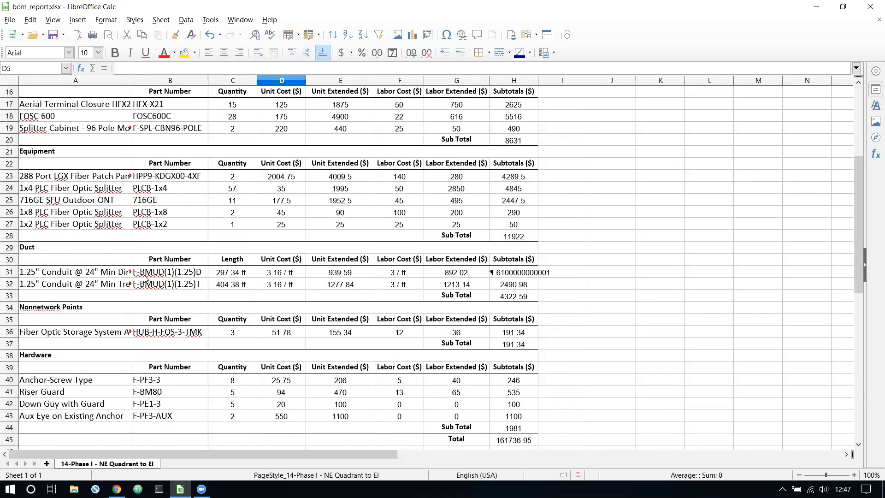
pyautogui.scroll(-1, 144, 276)
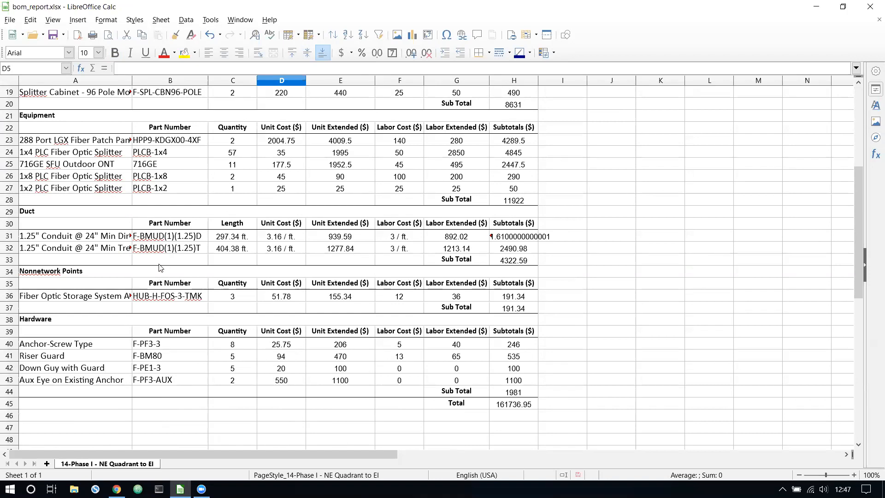
pyautogui.click(111, 298)
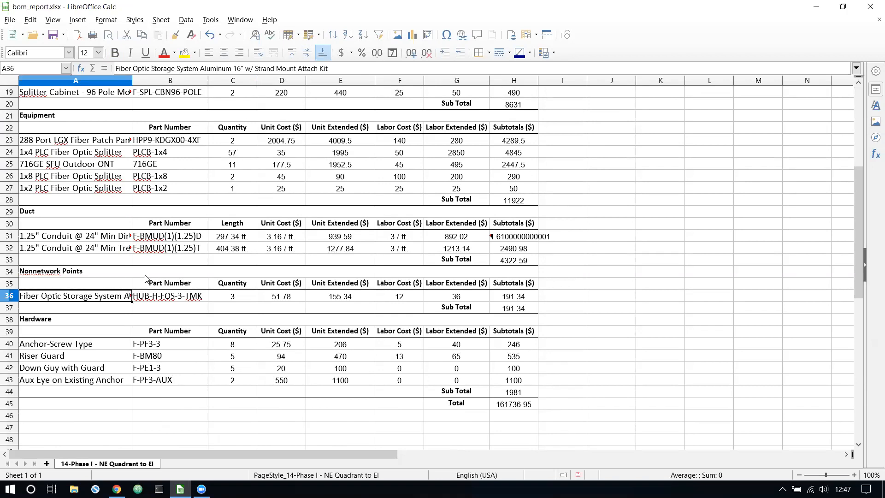
pyautogui.scroll(-1, 145, 278)
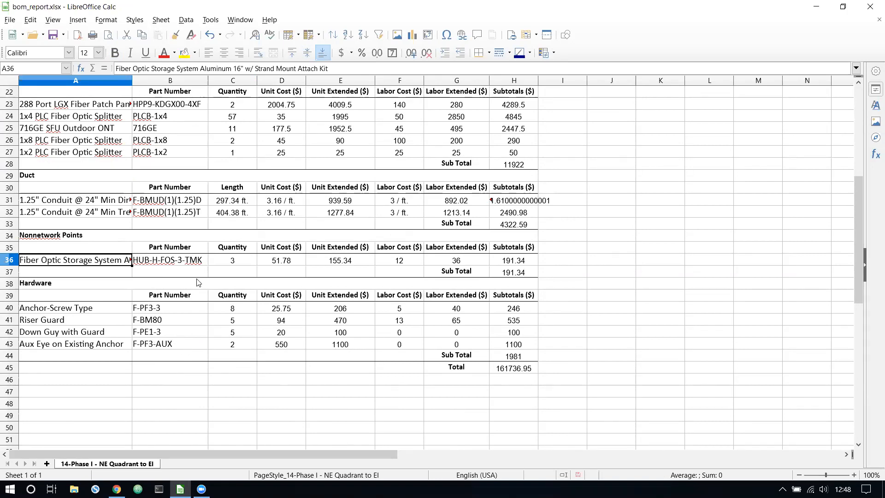
# Examine the Hardware items and quantities, the Duct lengths and costs, and the overall total in the Phase I report.
pyautogui.moveTo(177, 313); pyautogui.dragTo(176, 340)
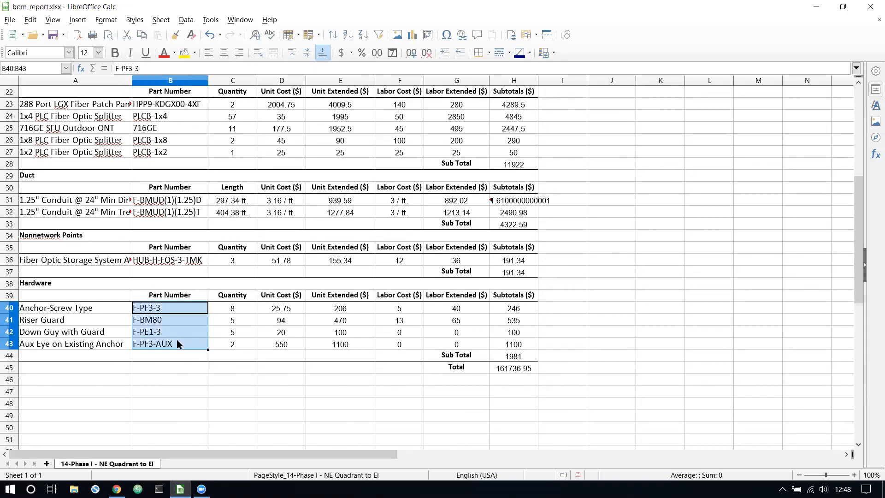
pyautogui.moveTo(108, 310); pyautogui.dragTo(102, 347)
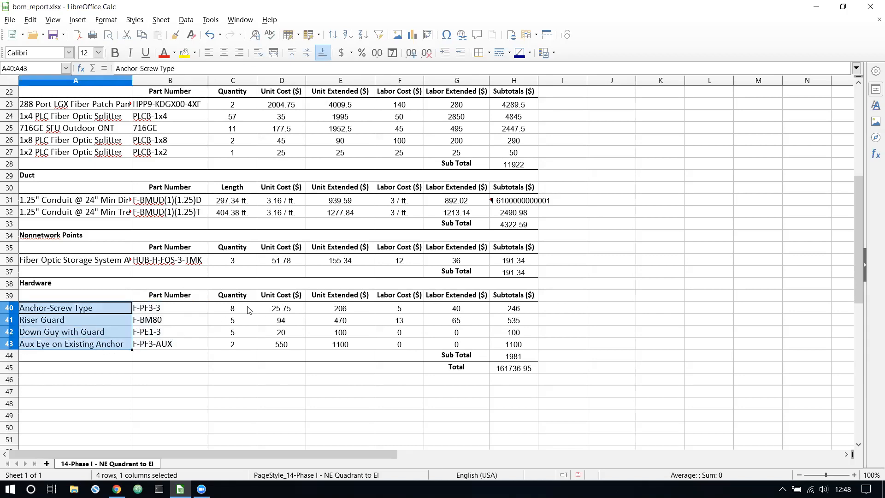
pyautogui.moveTo(249, 309); pyautogui.dragTo(244, 346)
pyautogui.click(239, 202)
pyautogui.moveTo(295, 203); pyautogui.dragTo(358, 213)
pyautogui.moveTo(410, 203); pyautogui.dragTo(412, 216)
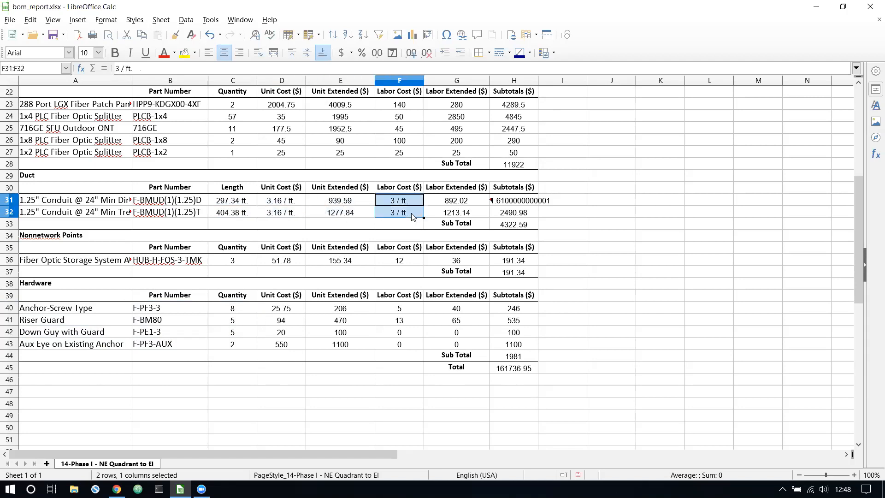
pyautogui.moveTo(471, 203); pyautogui.dragTo(511, 224)
pyautogui.click(507, 367)
pyautogui.scroll(-1, 571, 332)
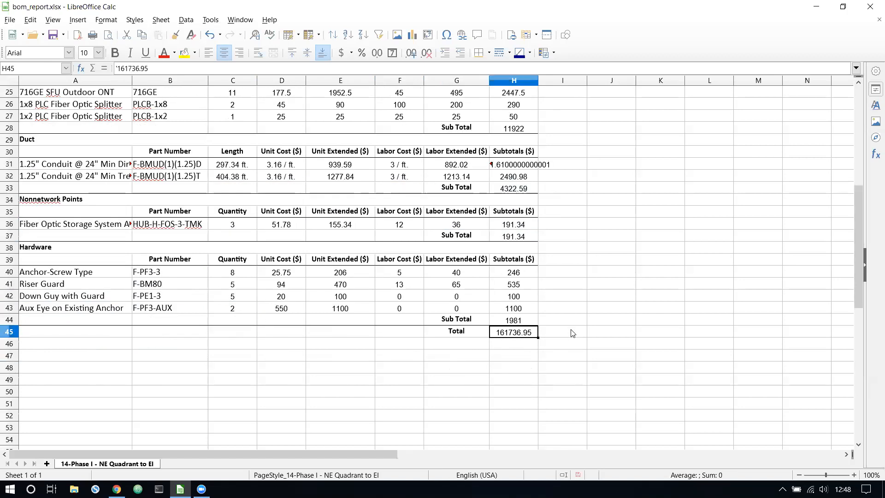
pyautogui.scroll(-2, 572, 332)
# Close bom_report.xlsx without saving and leave Settings and Preferences in VETRO FiberMap to return to the map.
pyautogui.click(869, 10)
pyautogui.click(488, 274)
pyautogui.click(859, 100)
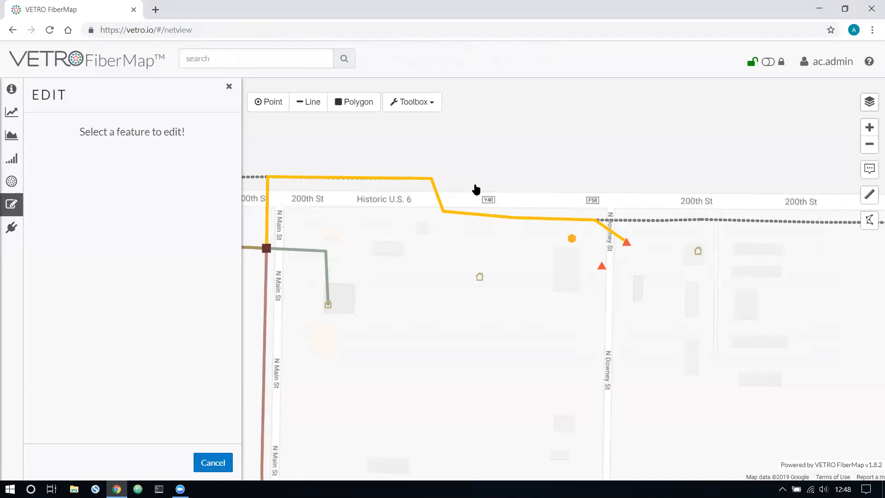
# Place a new point just north of 200th St, near N Downey St, and set its part type to Pole.
pyautogui.moveTo(504, 189); pyautogui.dragTo(497, 207)
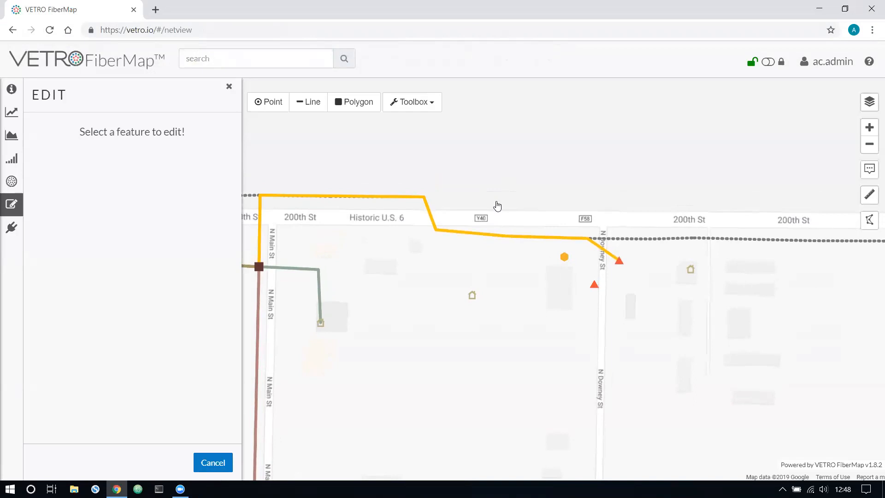
pyautogui.moveTo(513, 206); pyautogui.dragTo(408, 206)
pyautogui.click(280, 107)
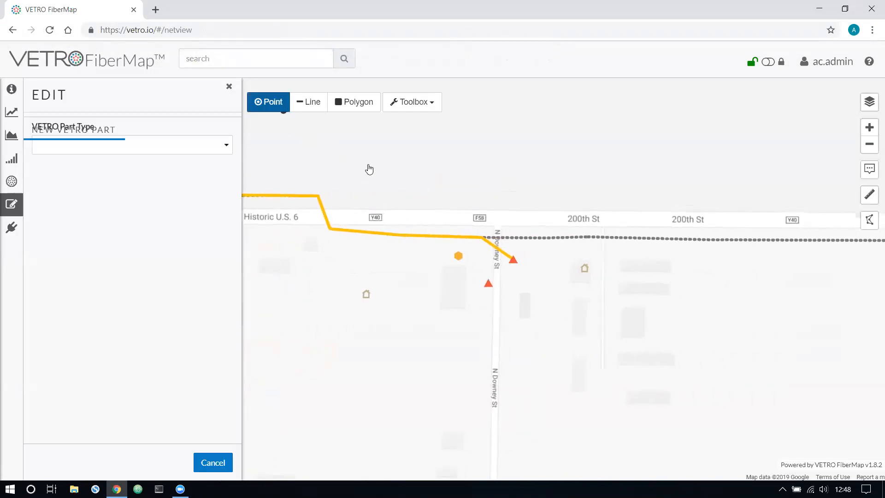
pyautogui.click(448, 201)
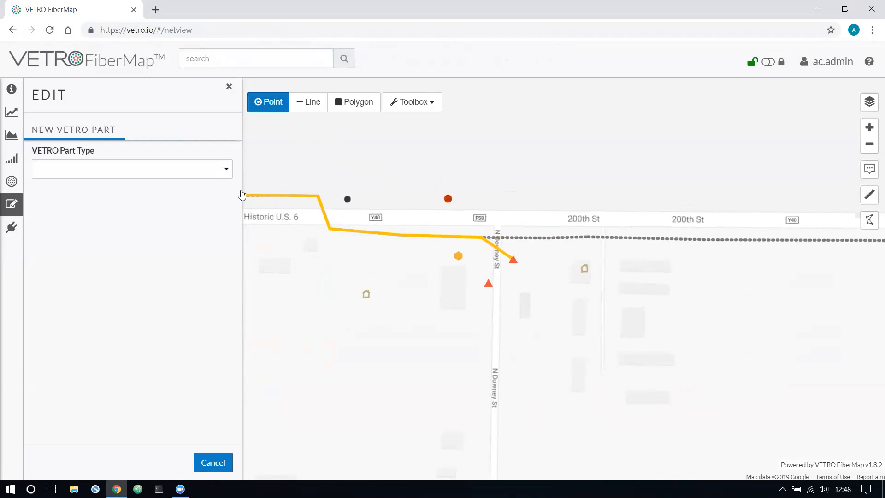
pyautogui.click(166, 172)
pyautogui.click(76, 300)
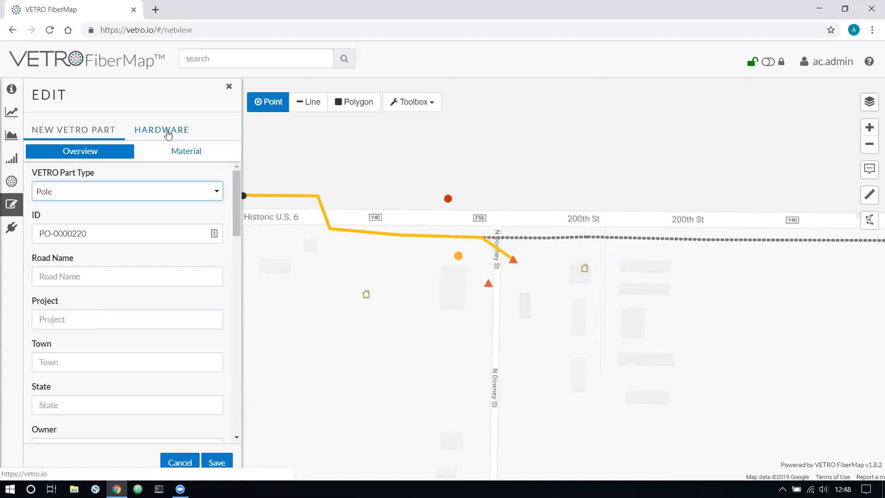
# Add Anchor hardware to the new pole using the Anchor-Screw Type material template, with a quantity of 3.
pyautogui.click(168, 134)
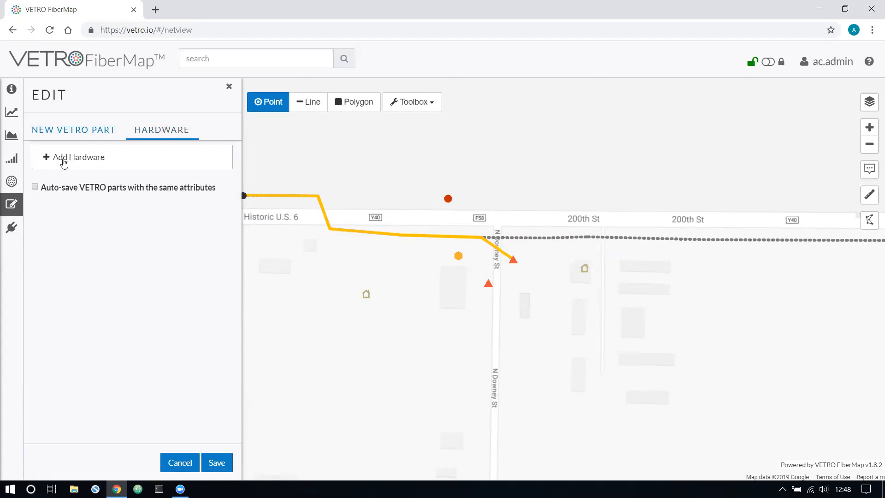
pyautogui.click(64, 164)
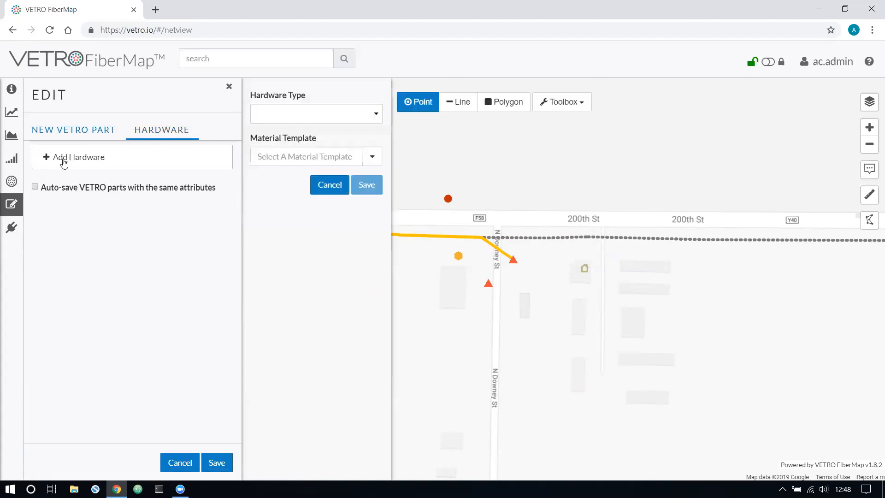
pyautogui.click(300, 116)
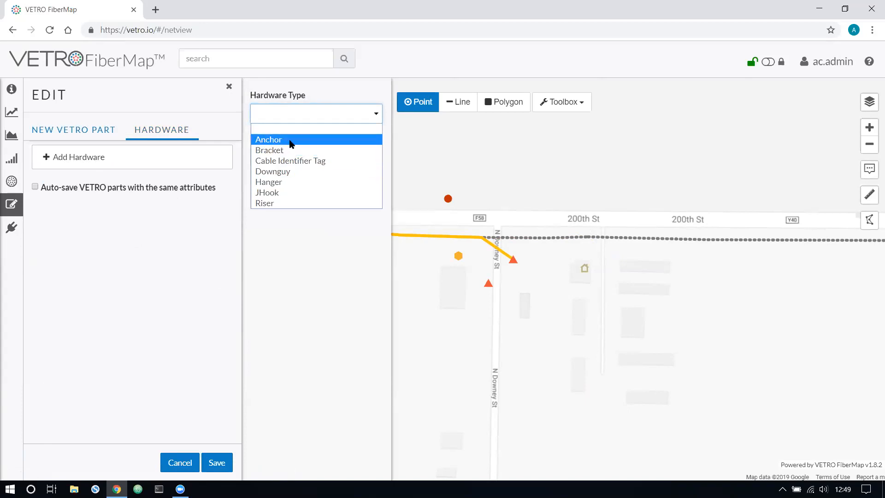
pyautogui.click(291, 141)
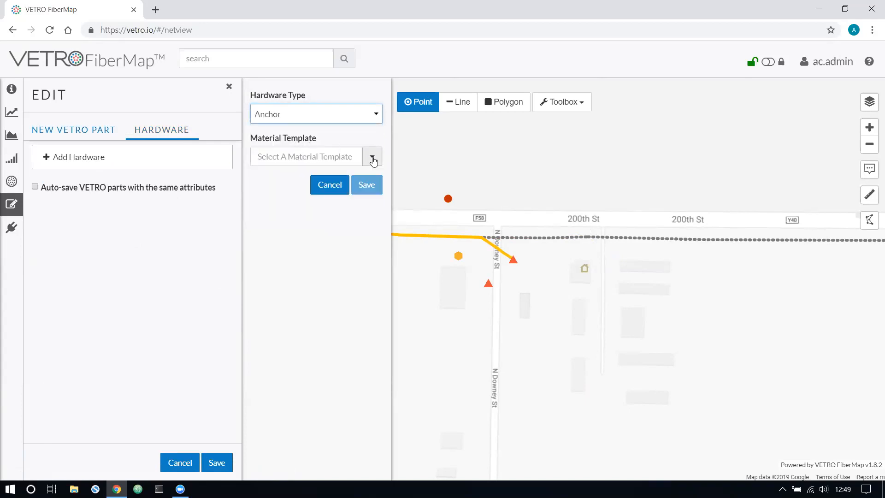
pyautogui.click(372, 157)
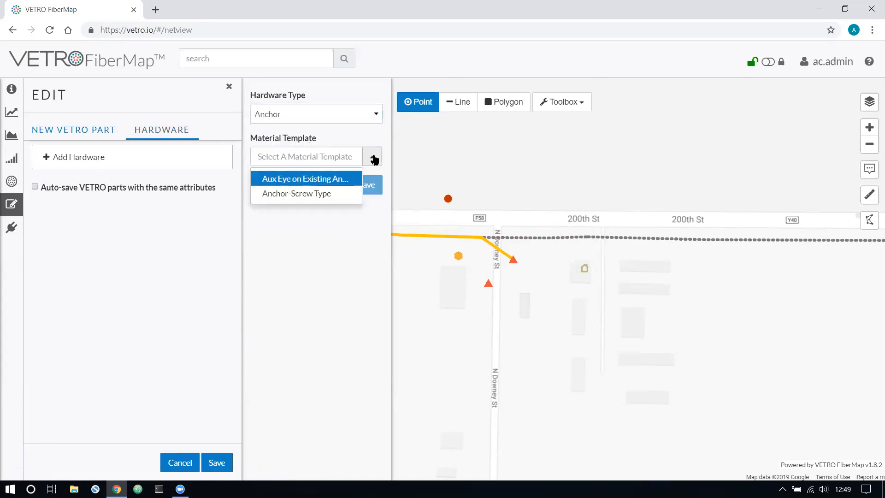
pyautogui.click(317, 193)
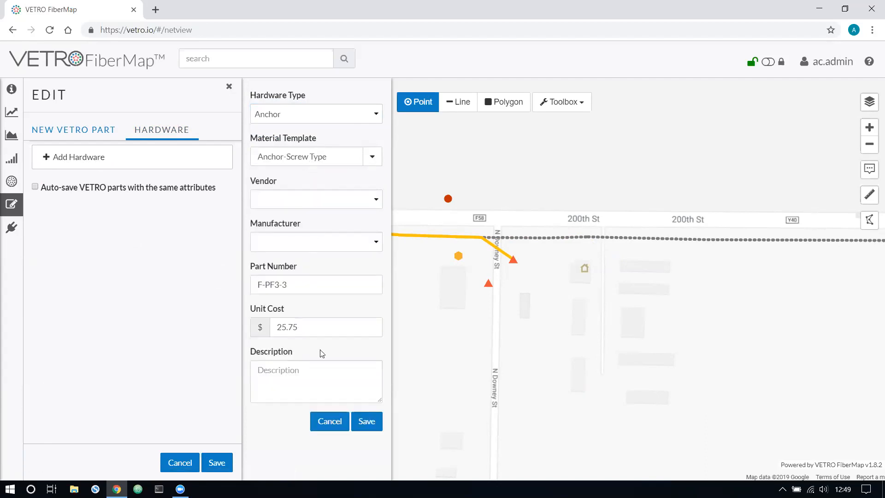
pyautogui.click(367, 422)
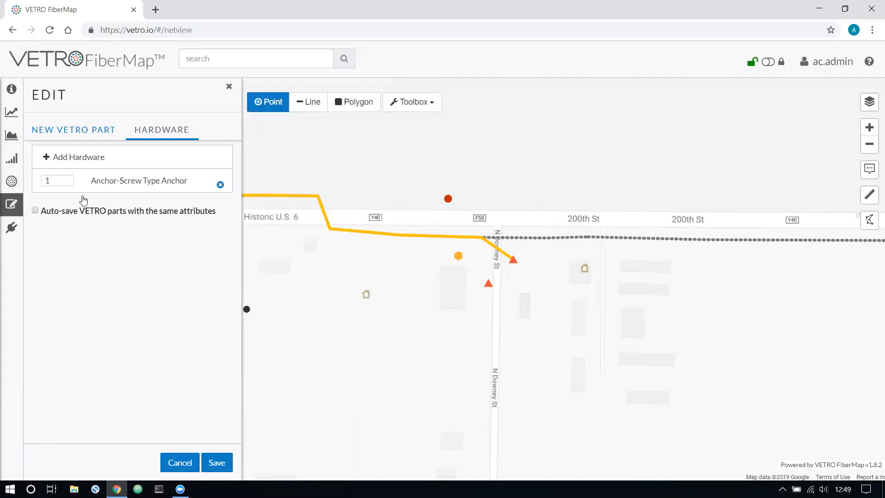
pyautogui.doubleClick(65, 180)
# Add Riser hardware to the pole using the Riser Guard material template.
pyautogui.click(95, 157)
pyautogui.click(273, 119)
pyautogui.click(271, 203)
pyautogui.click(275, 156)
pyautogui.click(286, 180)
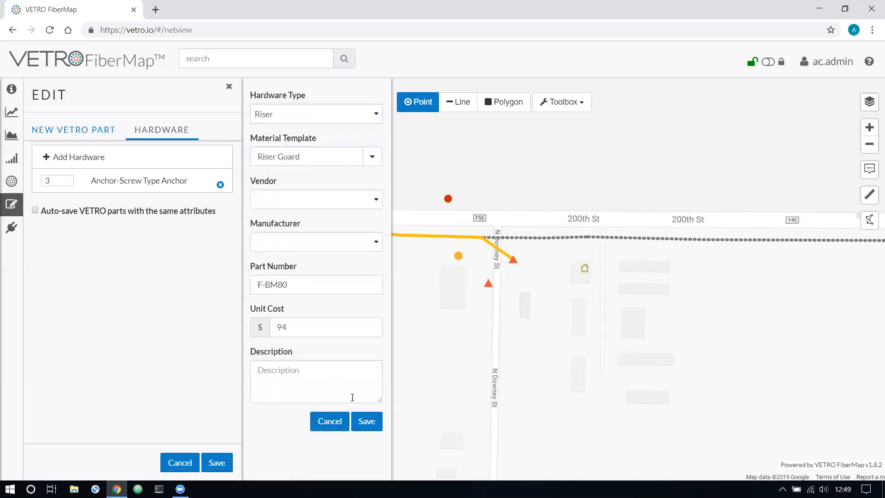
pyautogui.click(366, 420)
# Add Downguy hardware using the Down Guy with Guard material template, and save the new pole, ending point drawing.
pyautogui.click(99, 162)
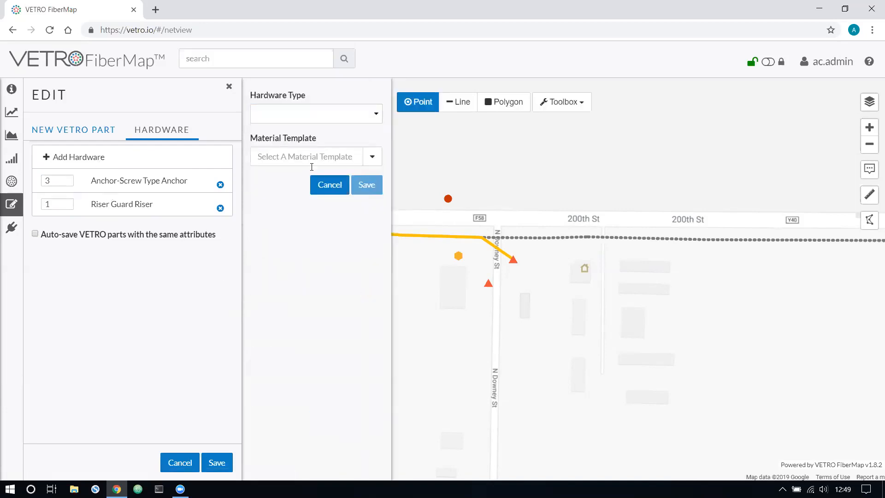
pyautogui.click(313, 122)
pyautogui.click(284, 172)
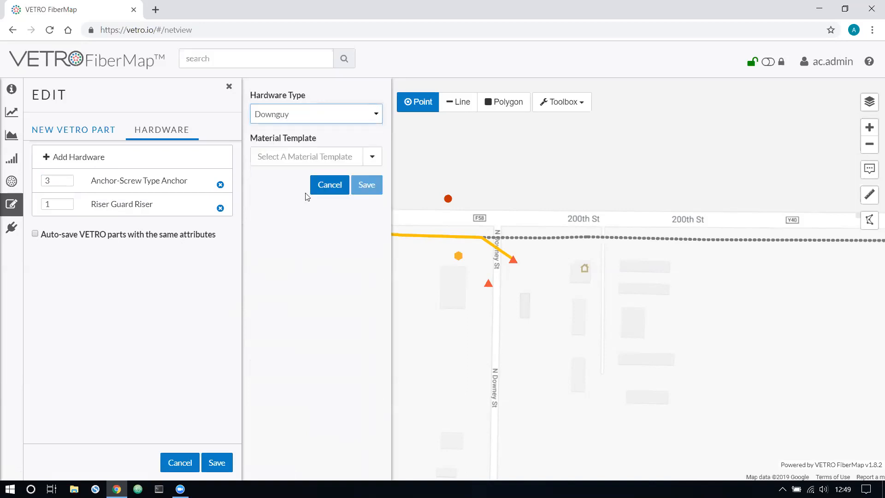
pyautogui.click(310, 156)
pyautogui.click(305, 177)
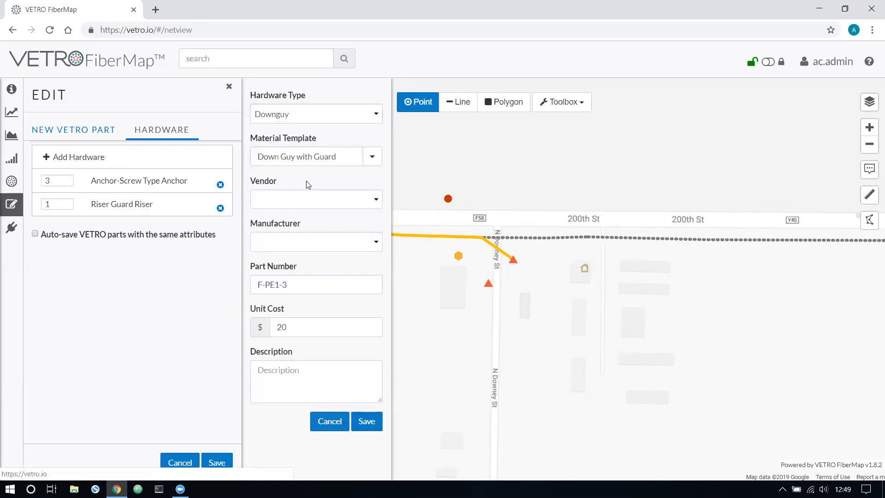
pyautogui.click(371, 428)
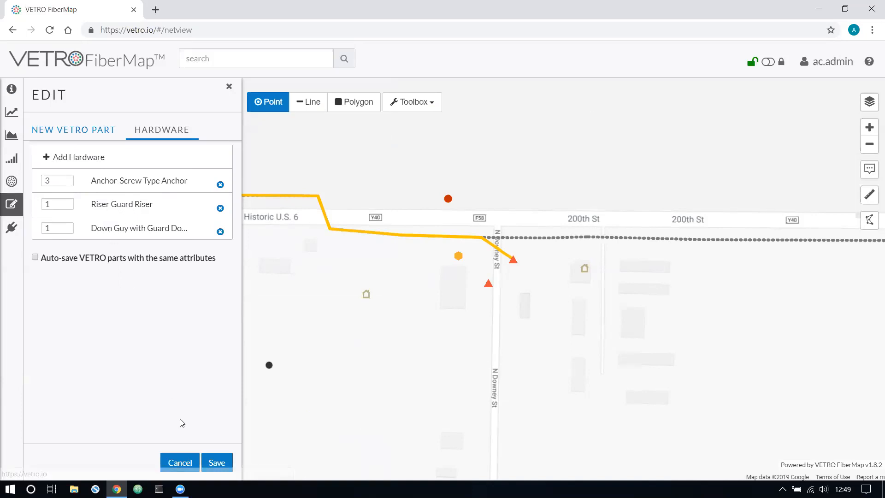
pyautogui.click(213, 465)
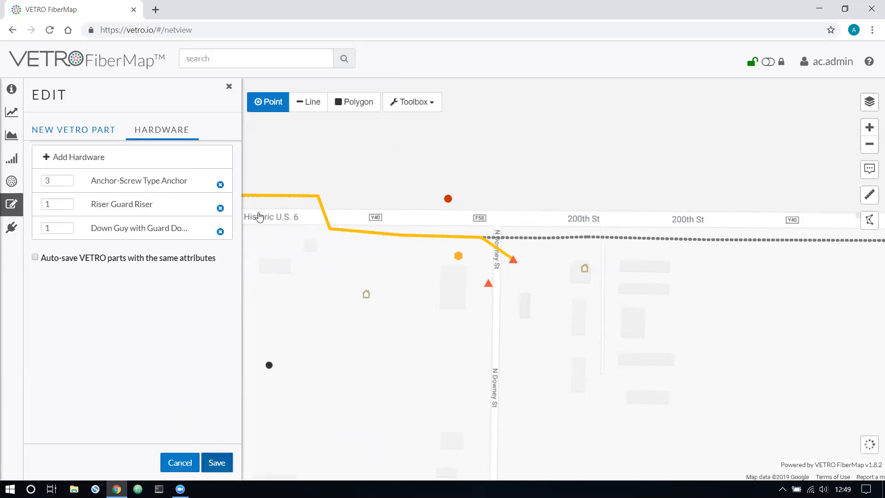
pyautogui.click(278, 109)
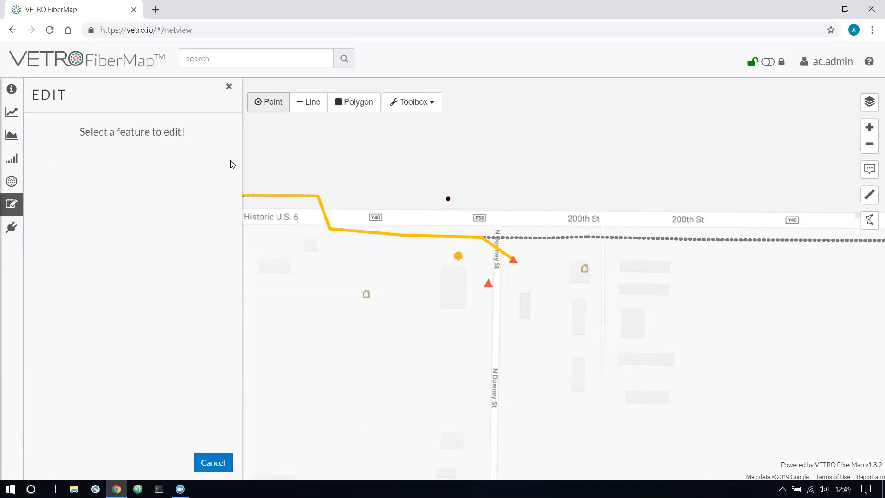